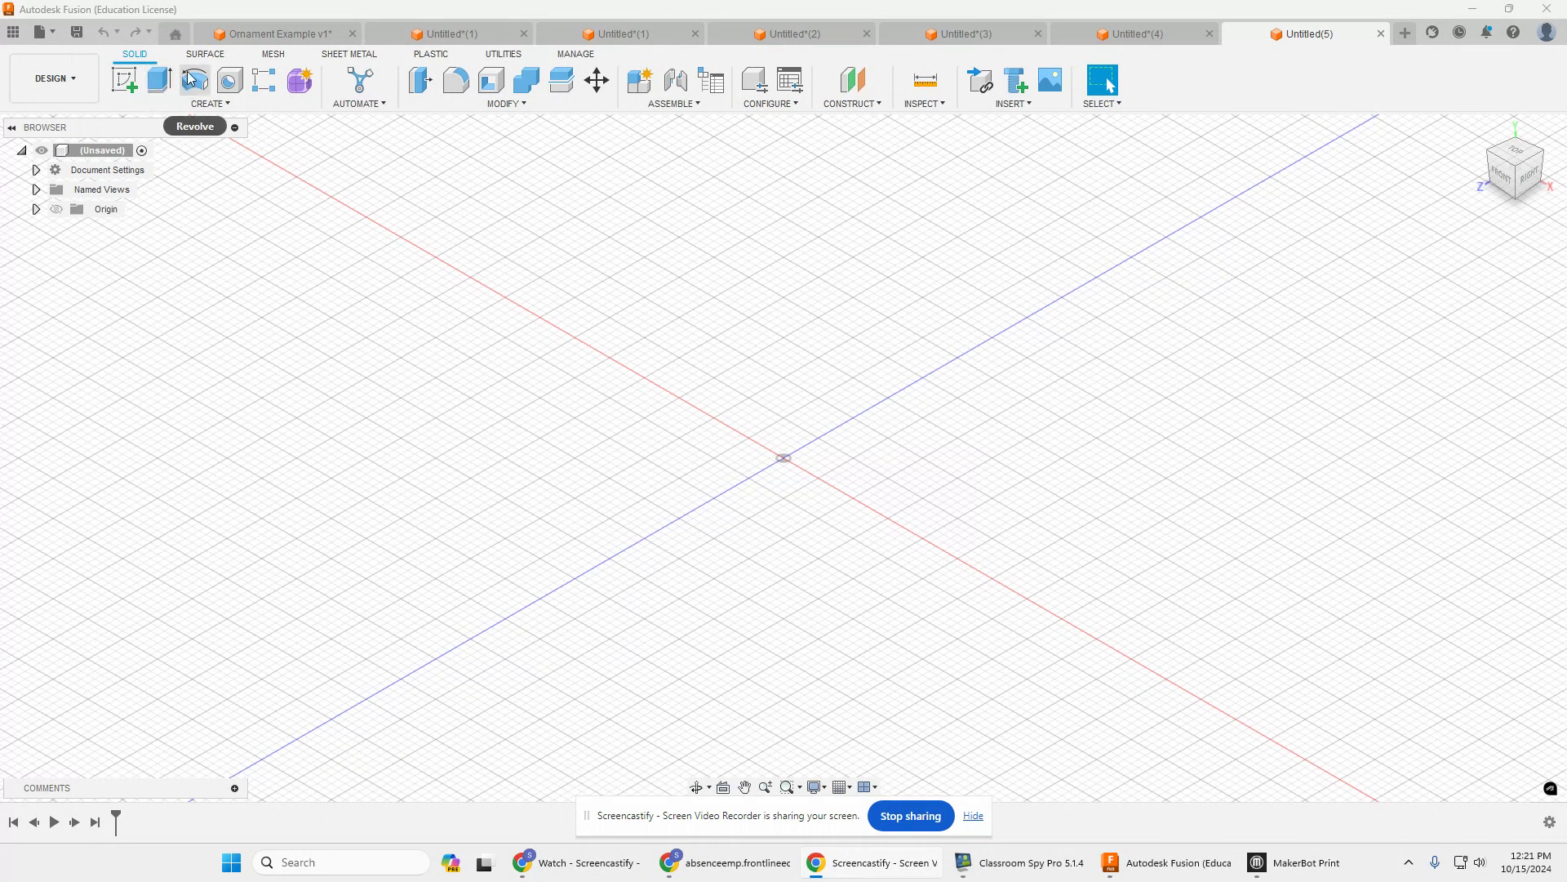
Step: Create a form and draw a center-based T-spline plane about 3.6 by 3.4 in on the ground plane, centred on the origin
left_click(302, 81)
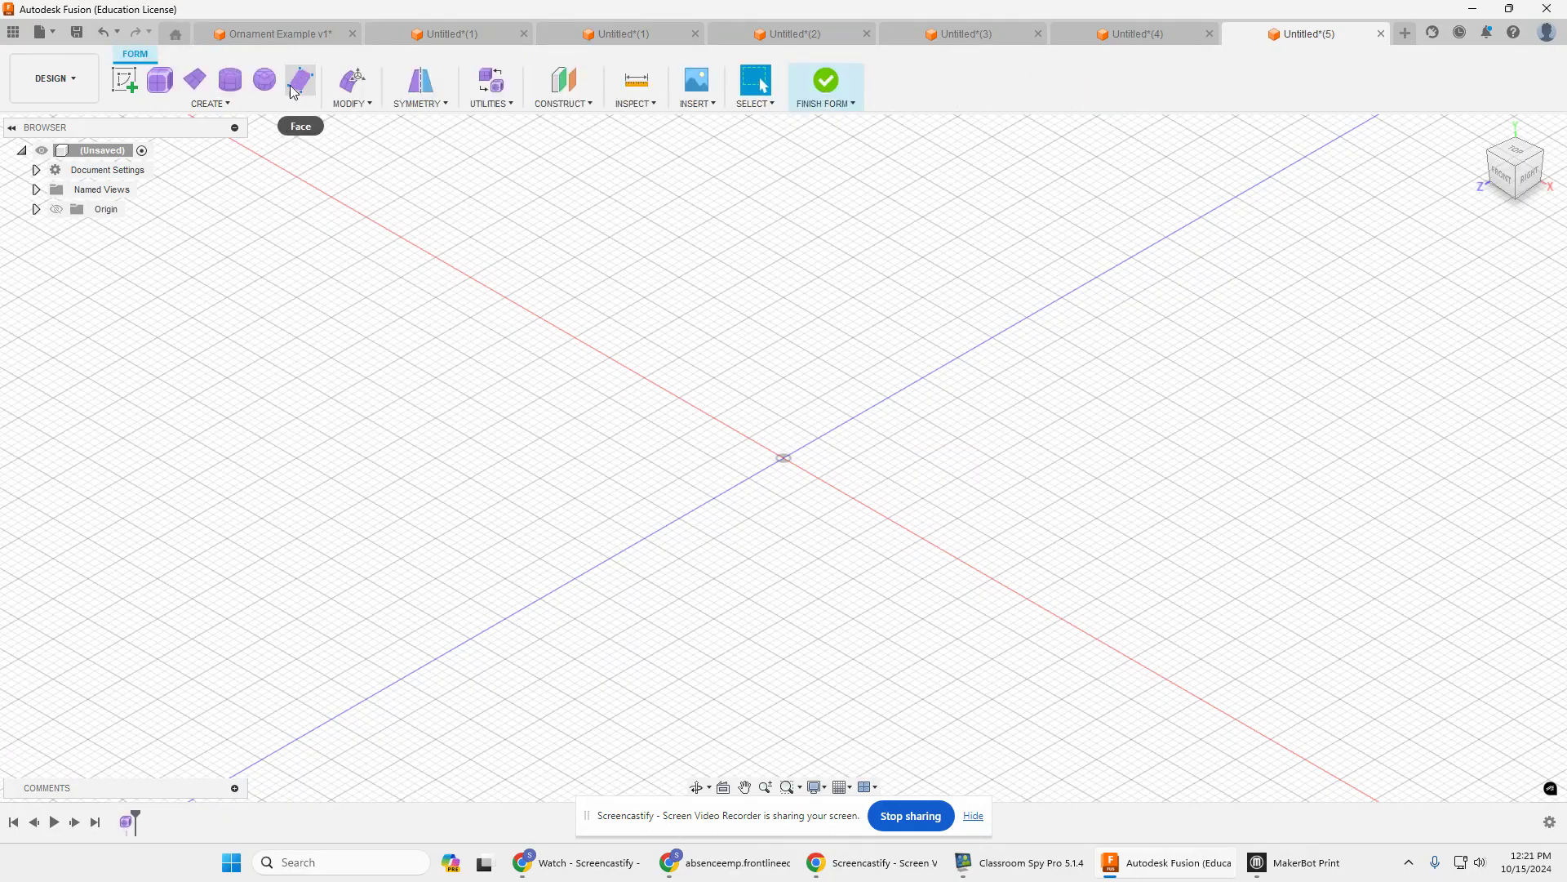
left_click(204, 85)
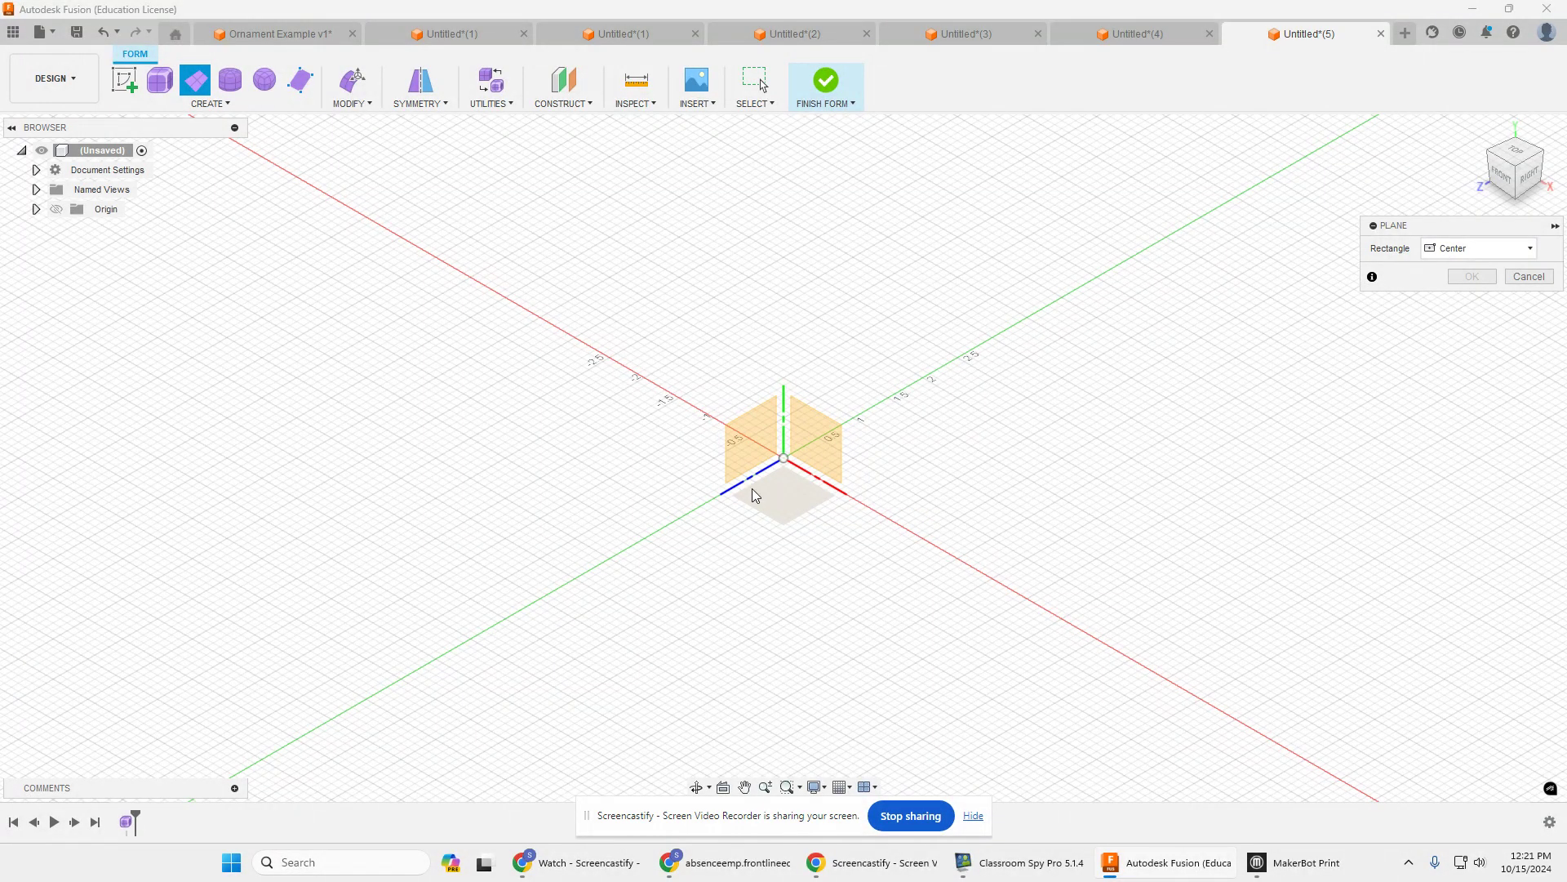
left_click(759, 495)
left_click(785, 459)
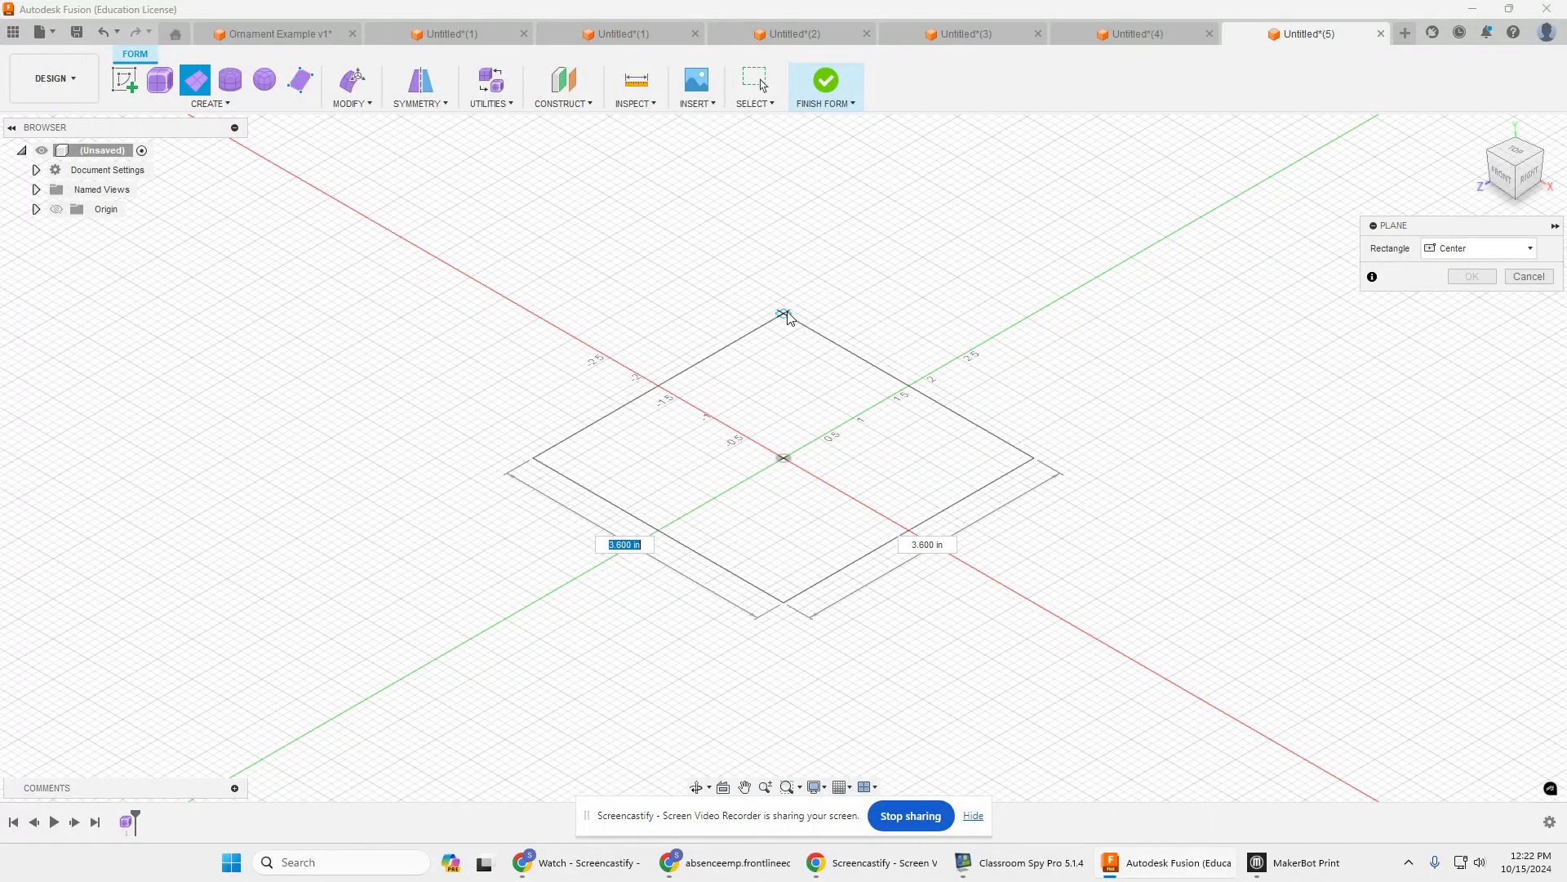
left_click(782, 321)
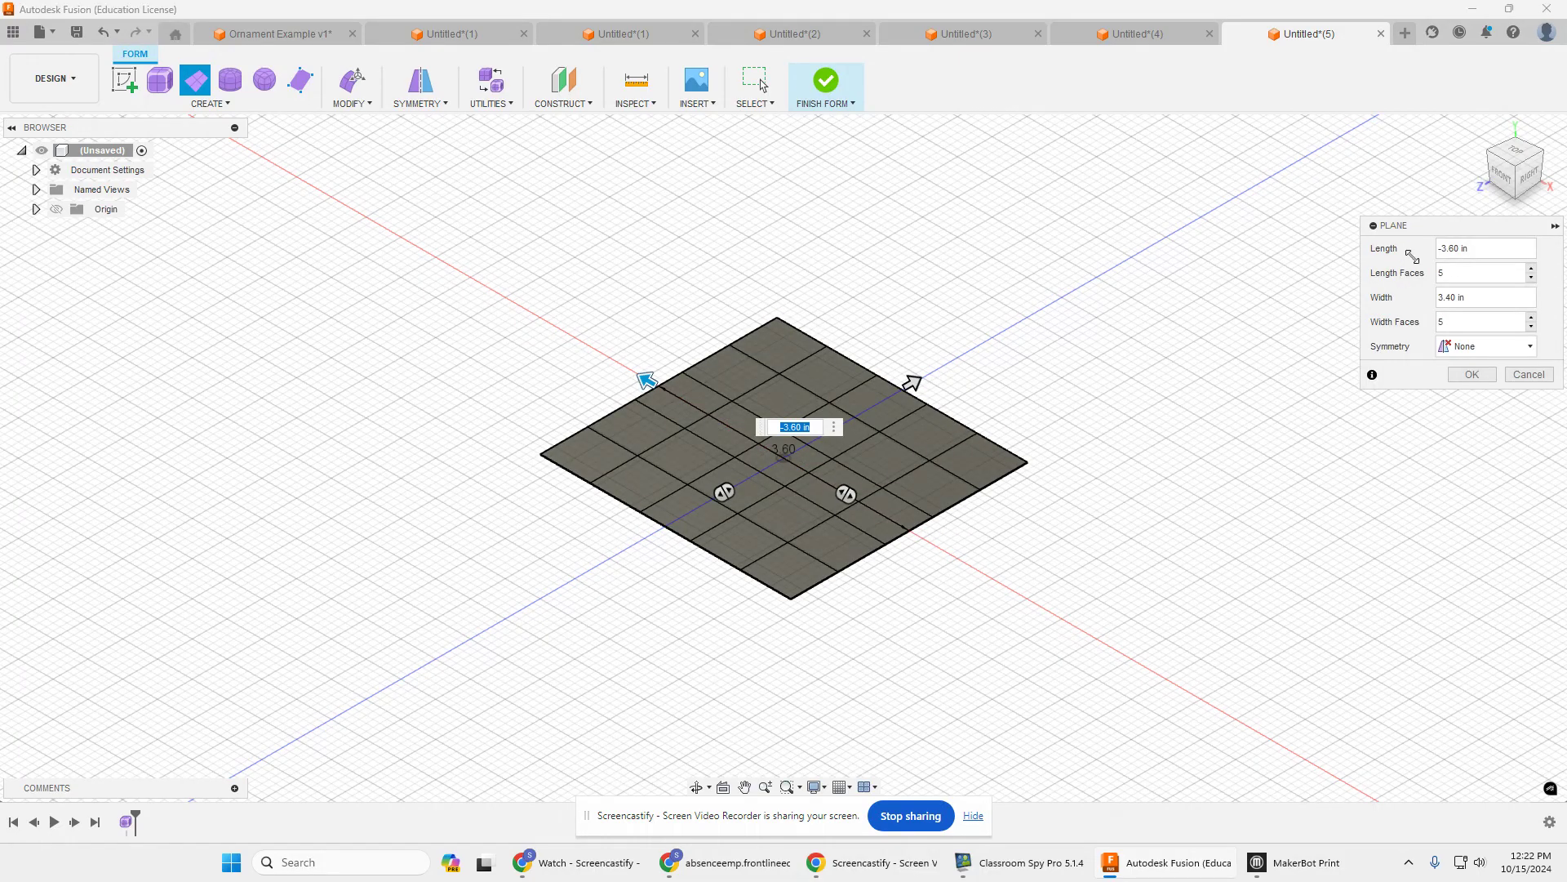
Step: Set the plane's length to -2 in and its width to 2 in, and create it
left_click(1497, 252)
type("-2")
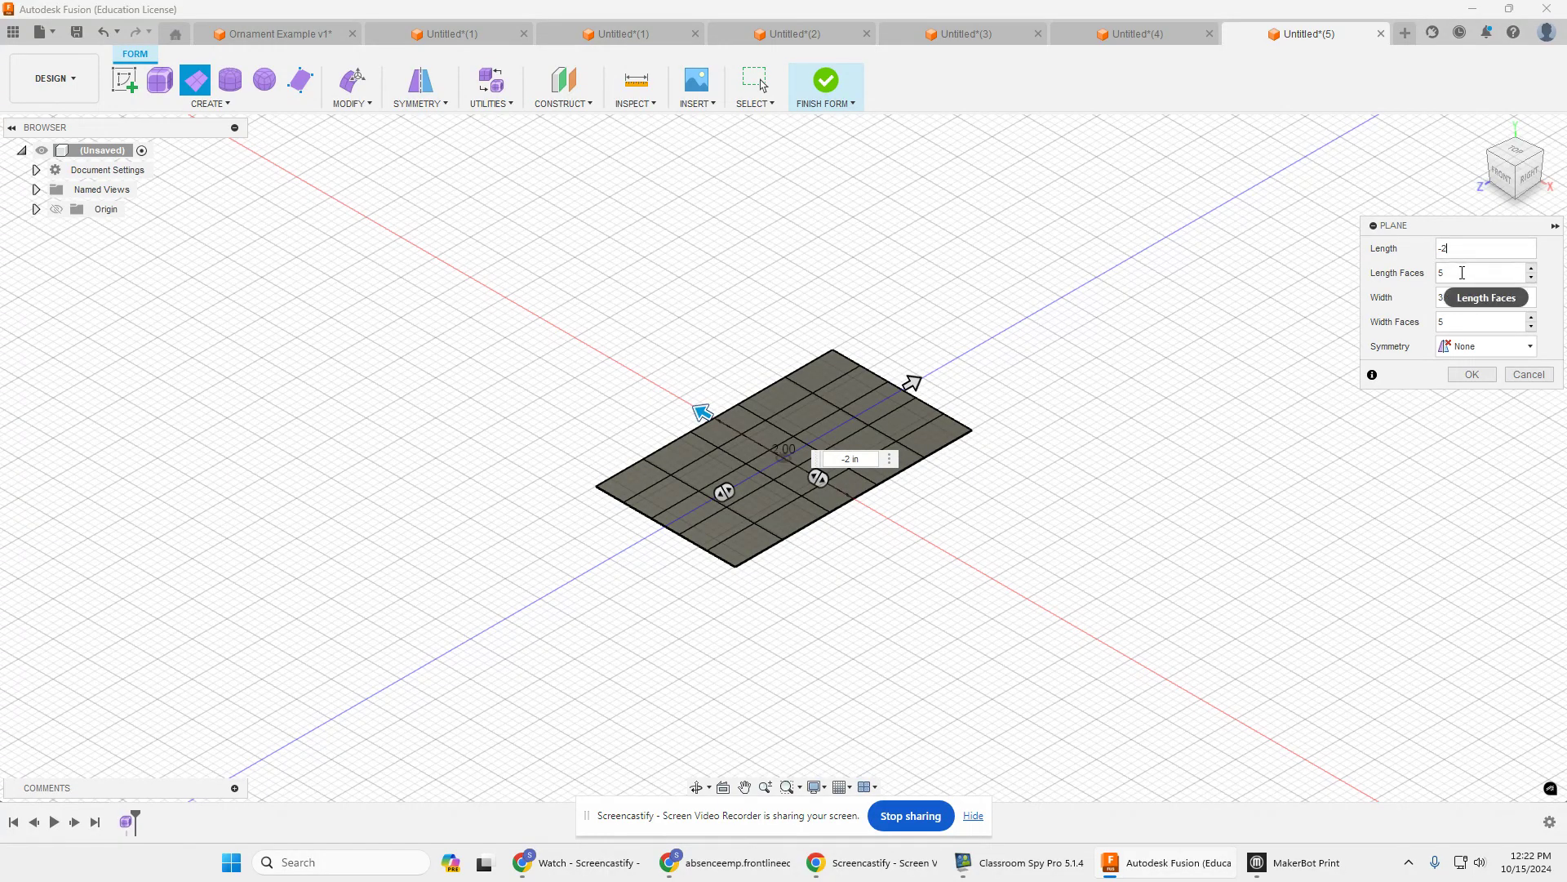
left_click_drag(1452, 272, 1419, 275)
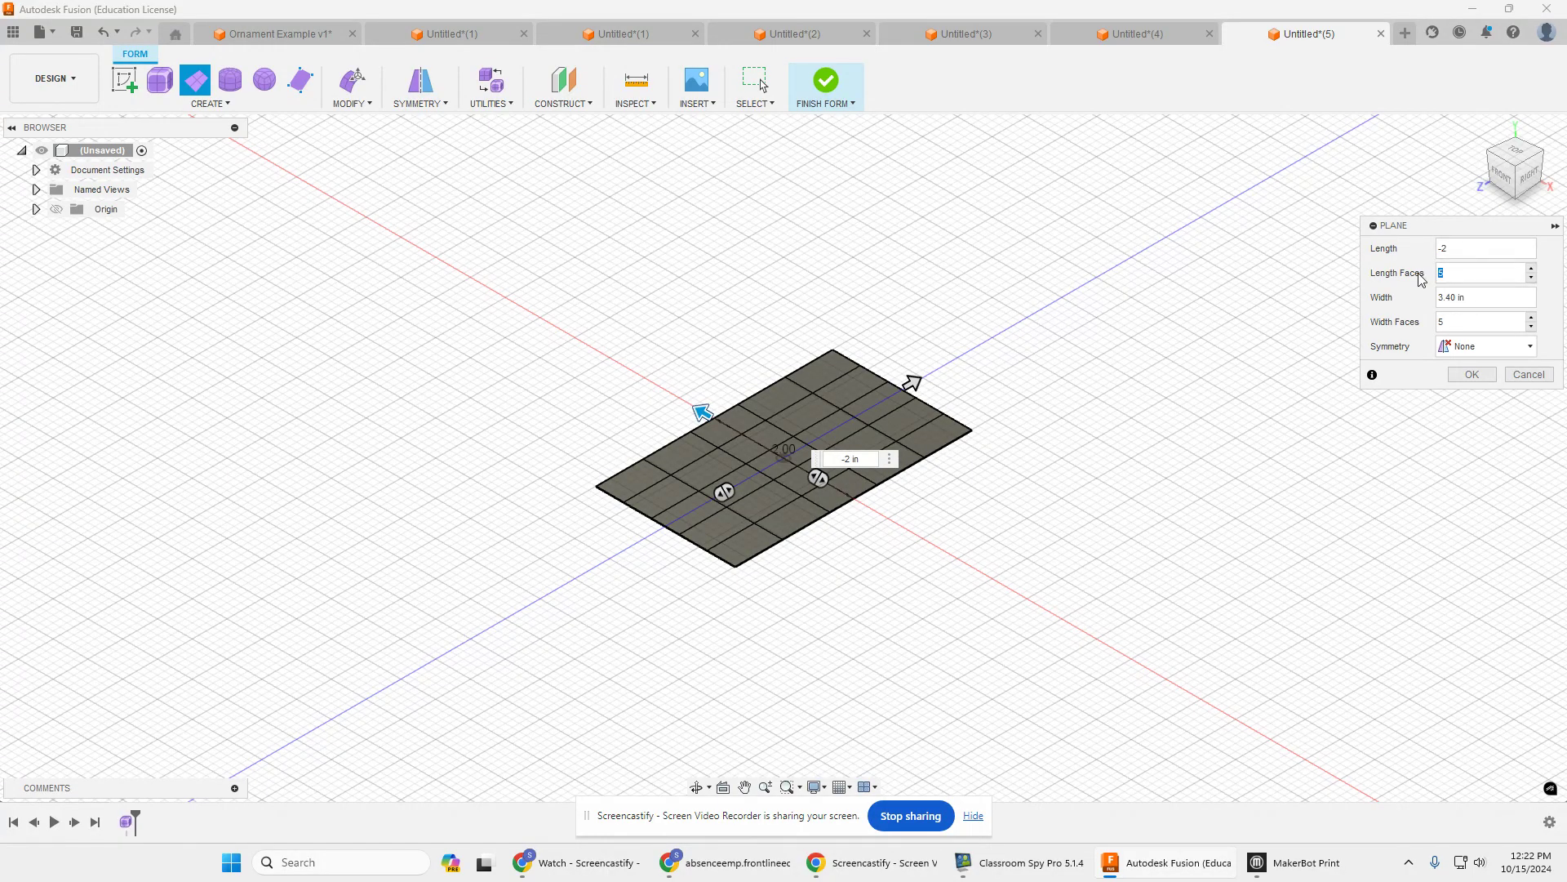
left_click(1490, 295)
double_click(1499, 294)
type("2")
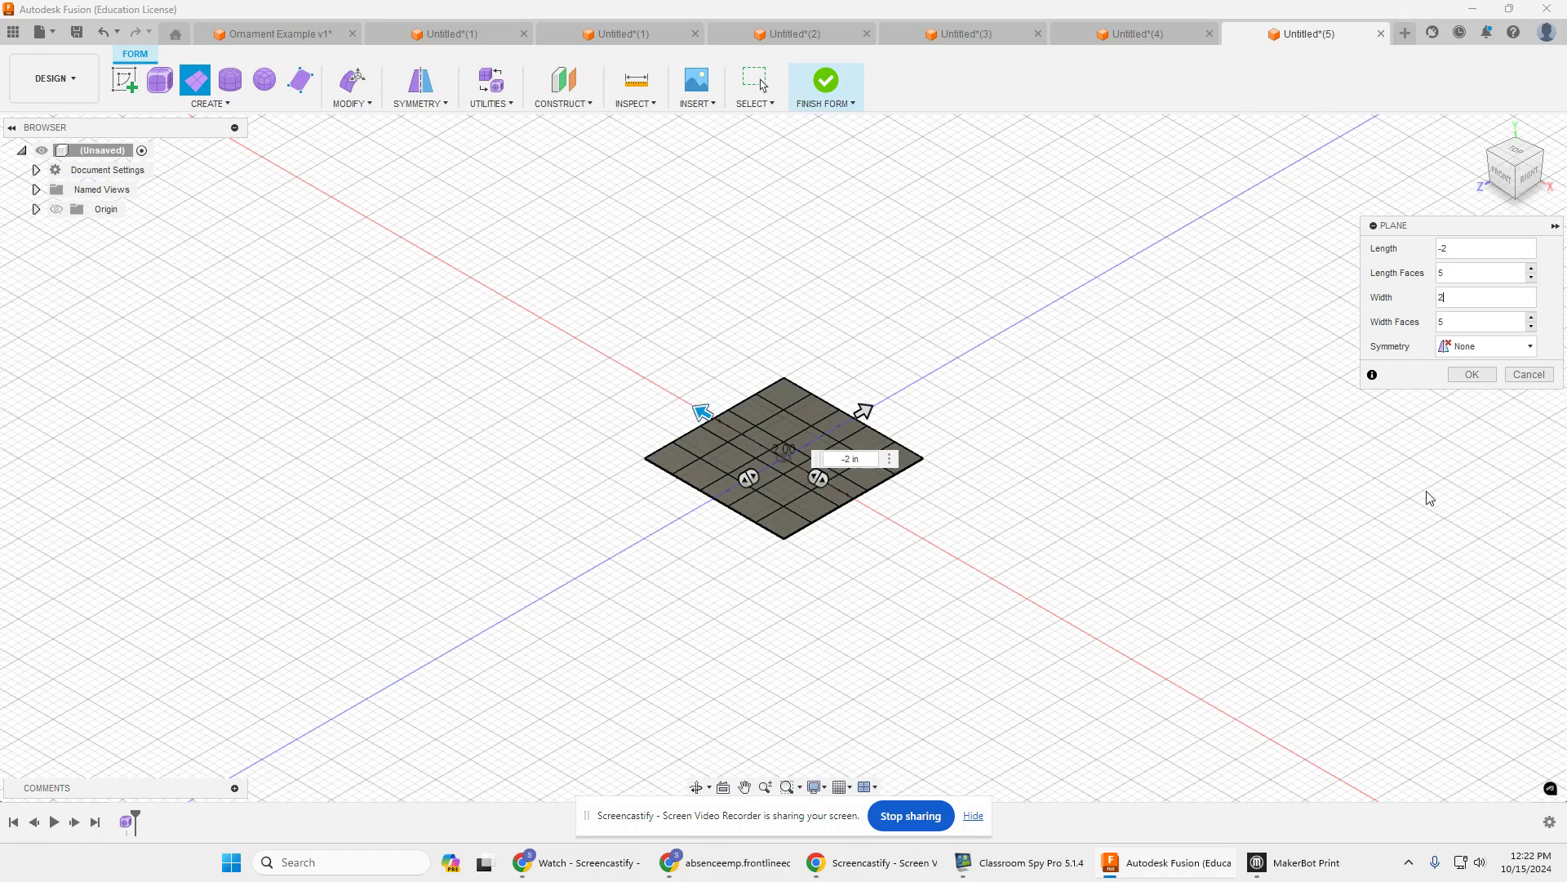
left_click(1473, 375)
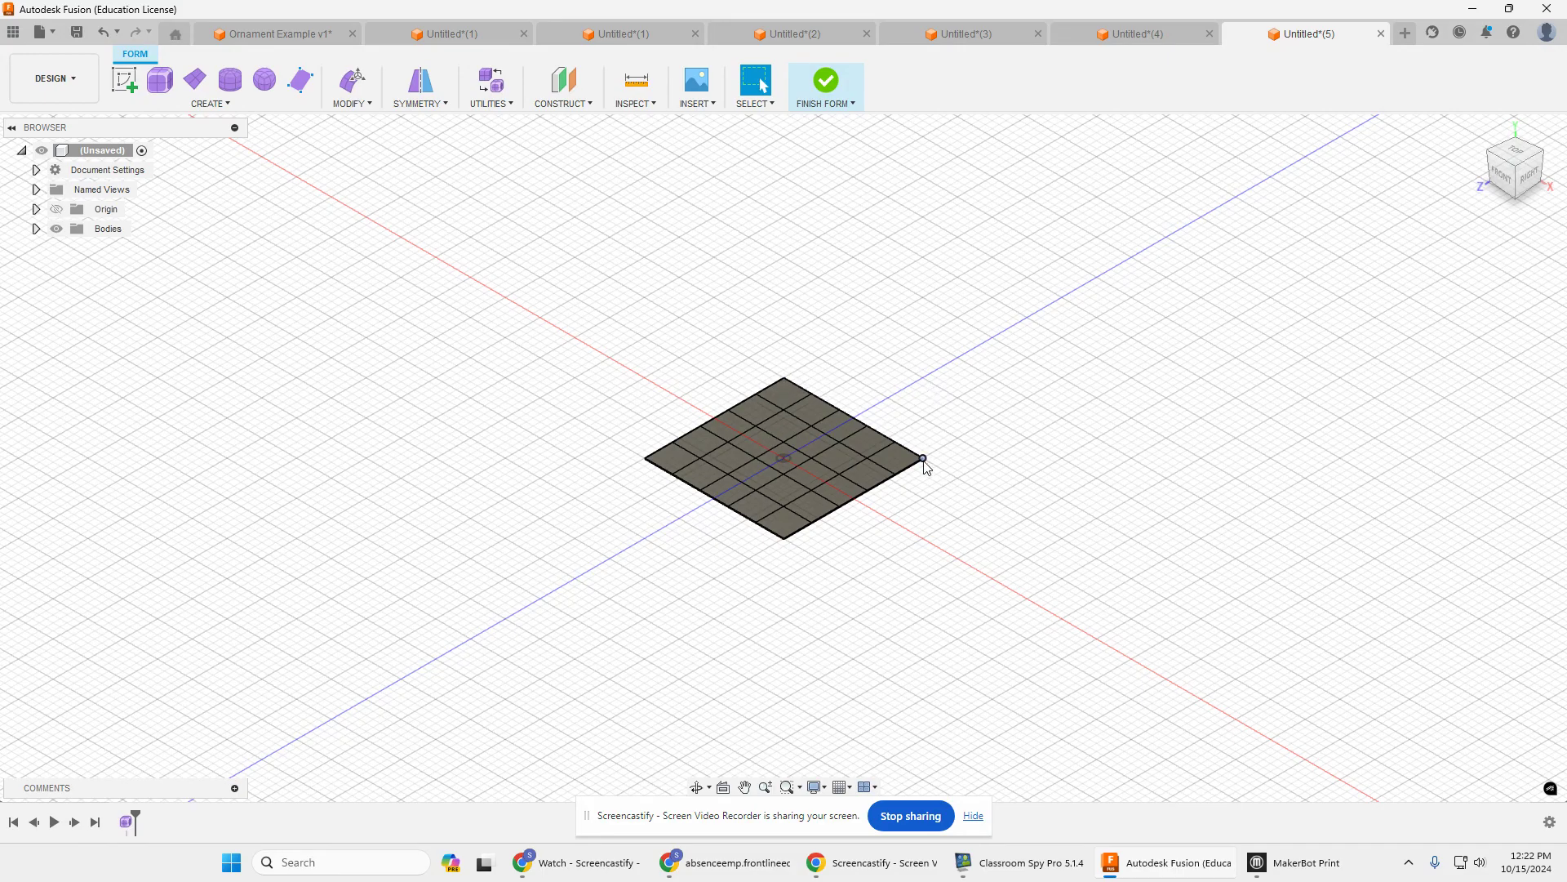
Step: Delete the four corner vertices of the square plane to round off its corners
left_click(784, 380)
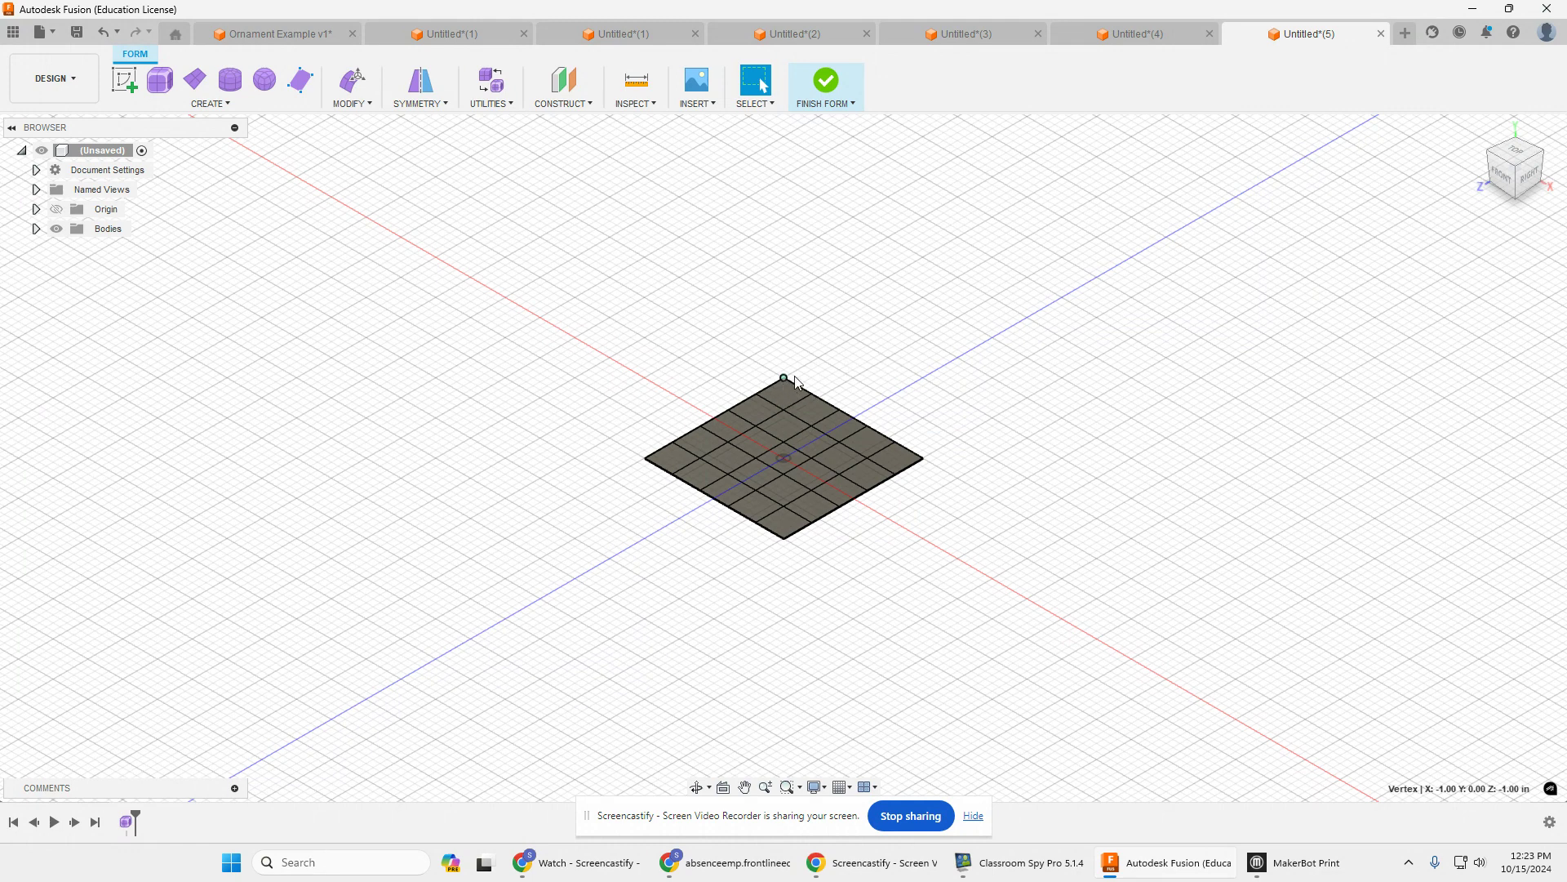
key("Delete")
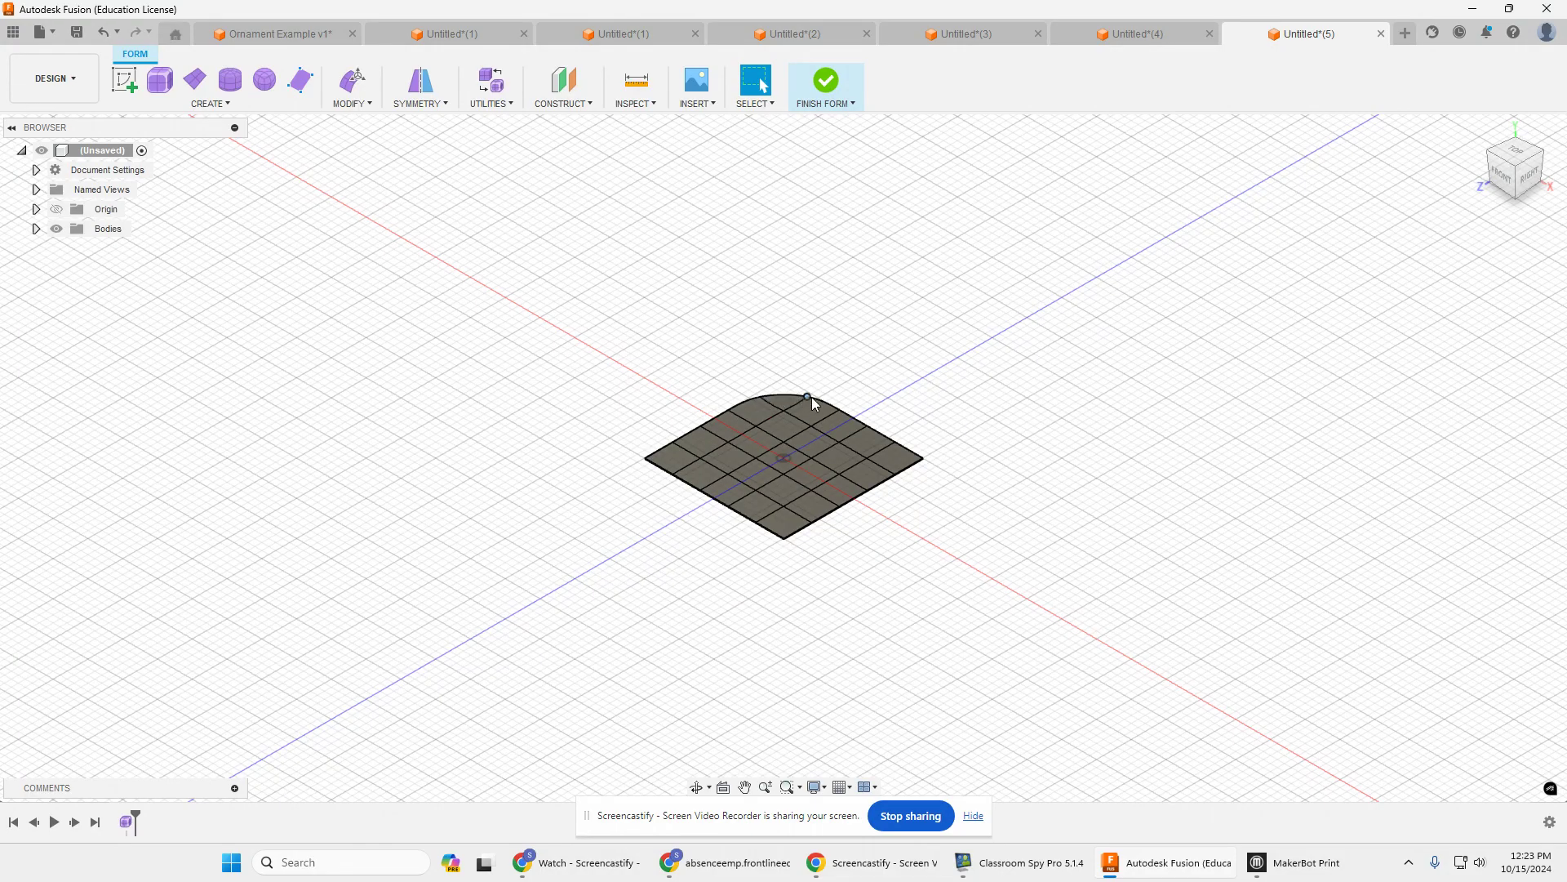
left_click(924, 460)
key("Delete")
left_click(784, 540)
key("Delete")
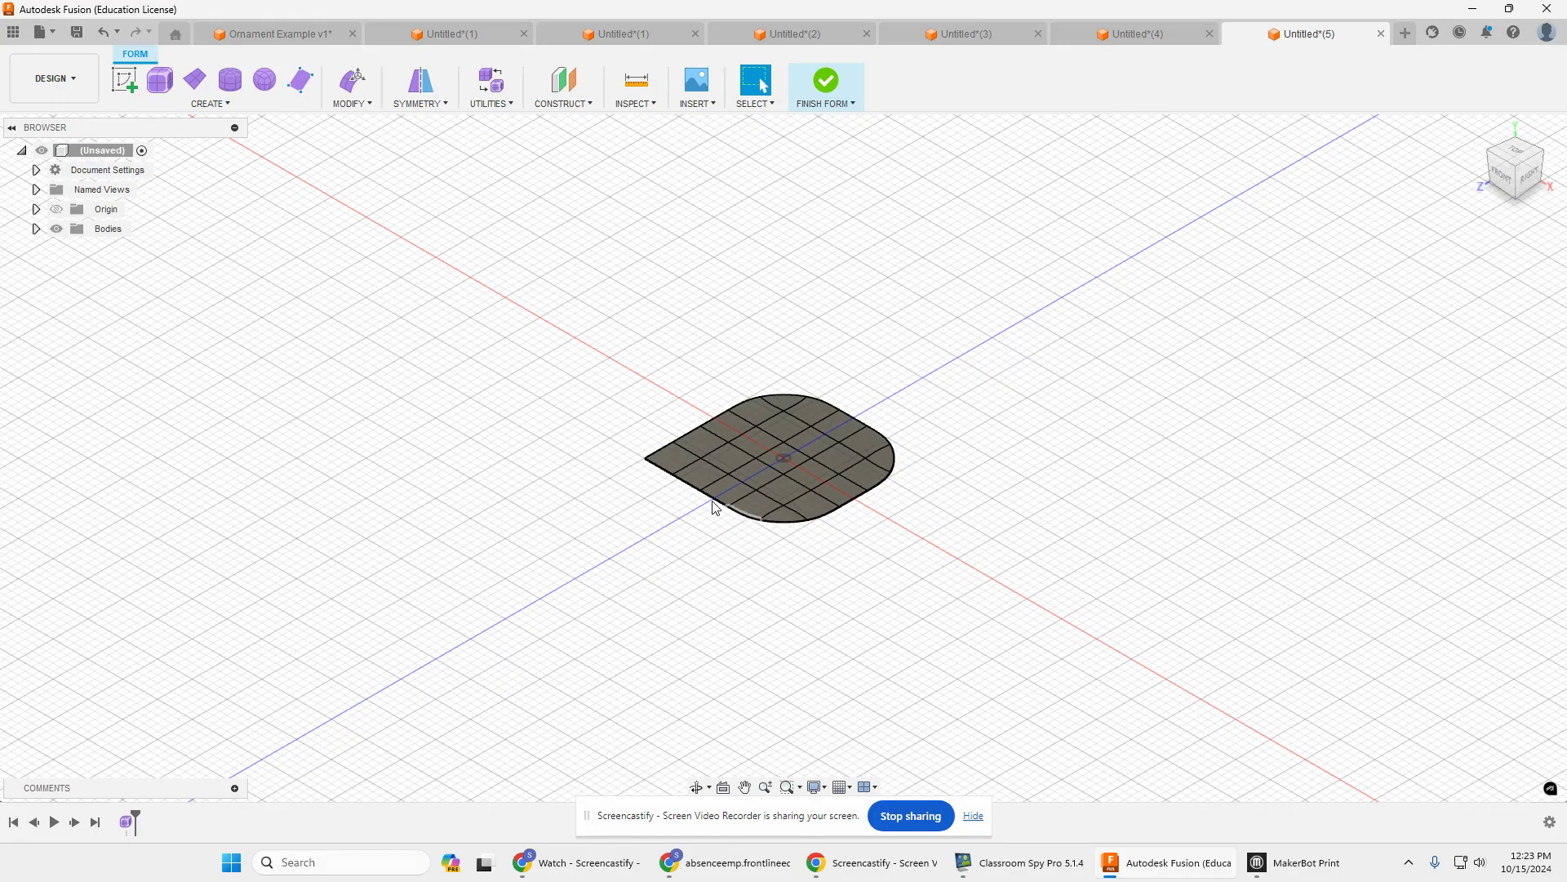
left_click(645, 459)
key("Delete")
Step: Raise the nine central faces of the plane 1.20 in vertically with Edit Form, and clear the selection
left_click(786, 426)
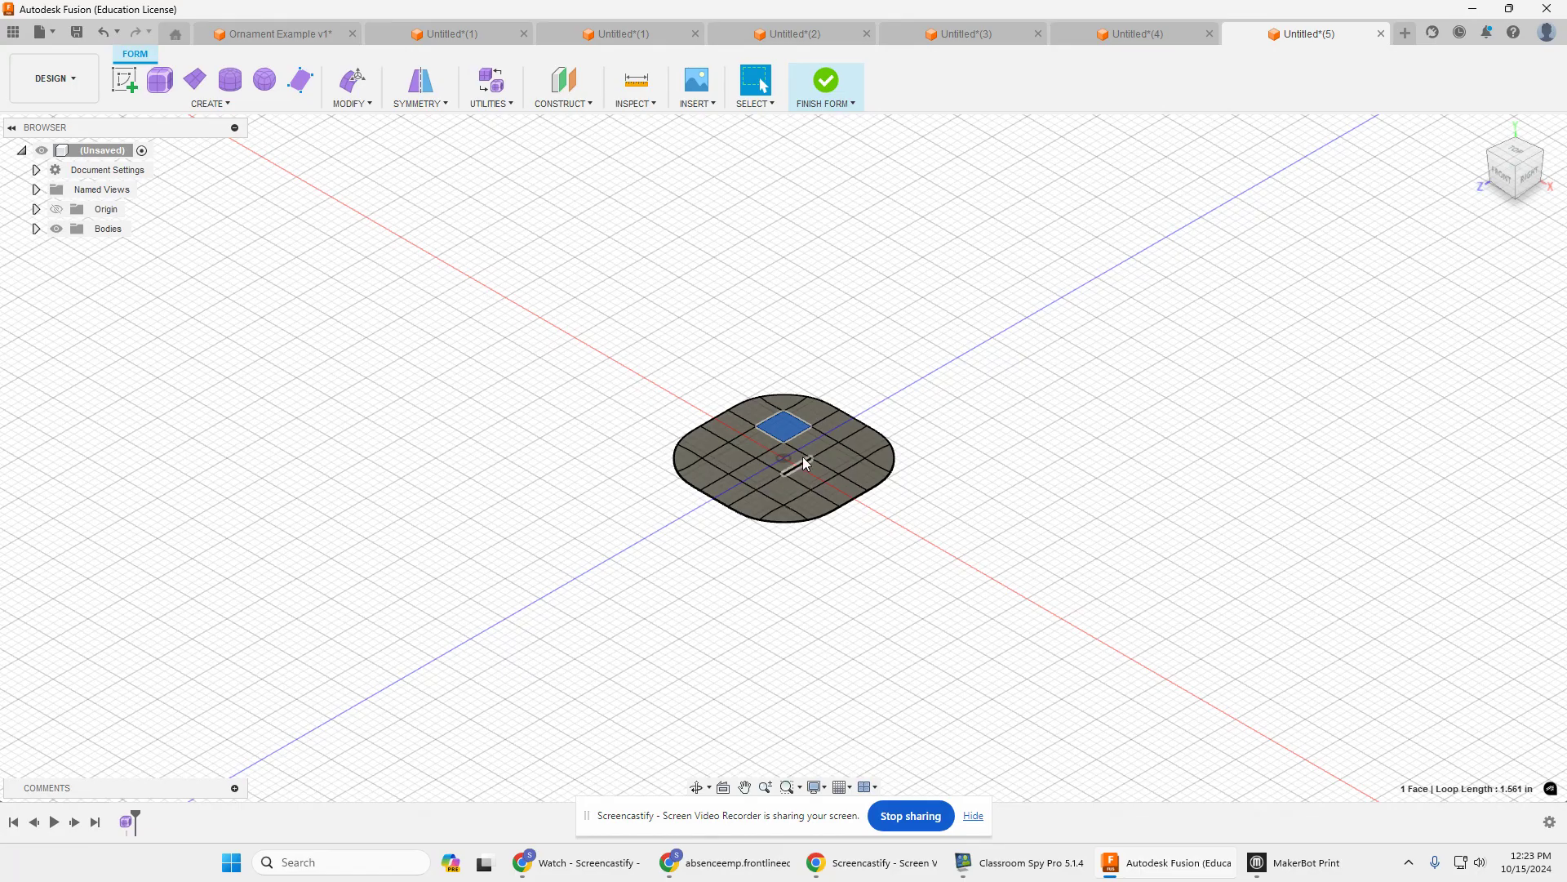
left_click(812, 449, "shift")
left_click(830, 462, "shift")
left_click(808, 478, "shift")
left_click(773, 458, "shift")
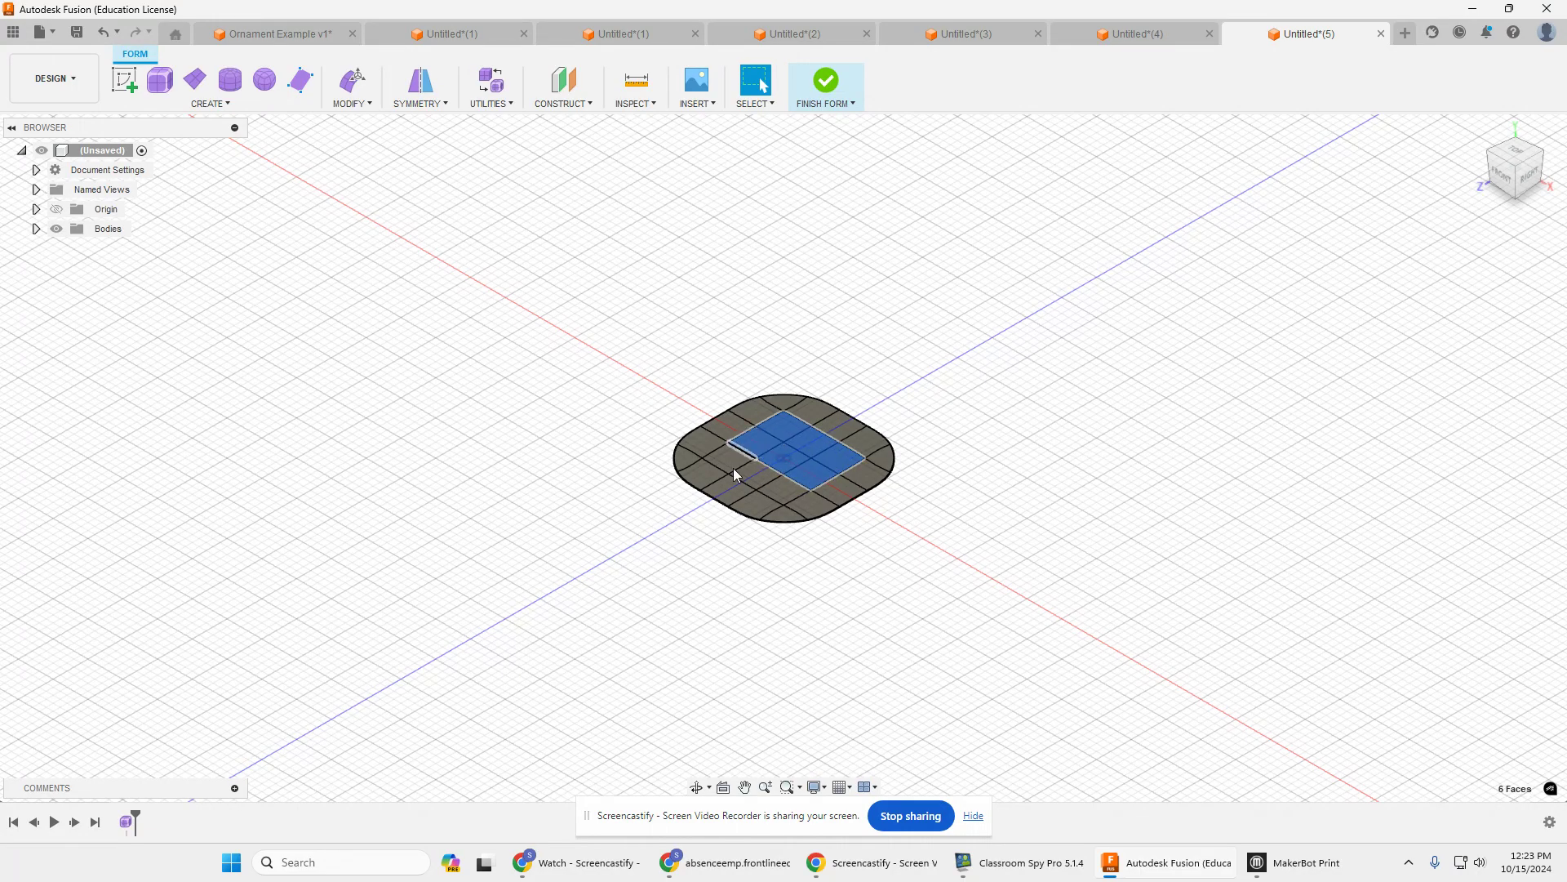
left_click(758, 489, "shift")
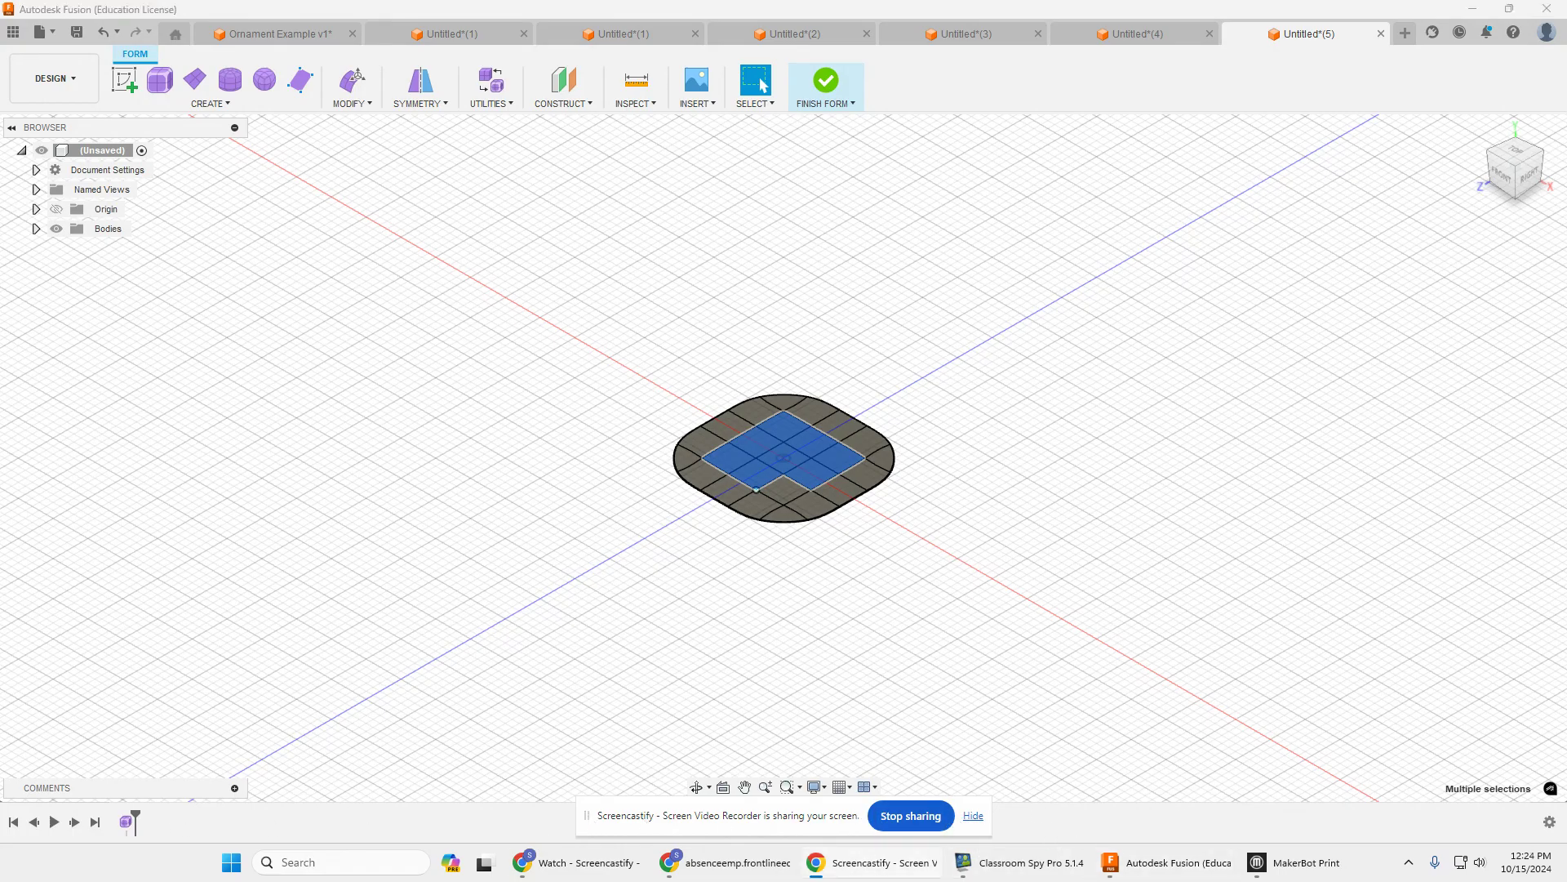
left_click(785, 493, "shift")
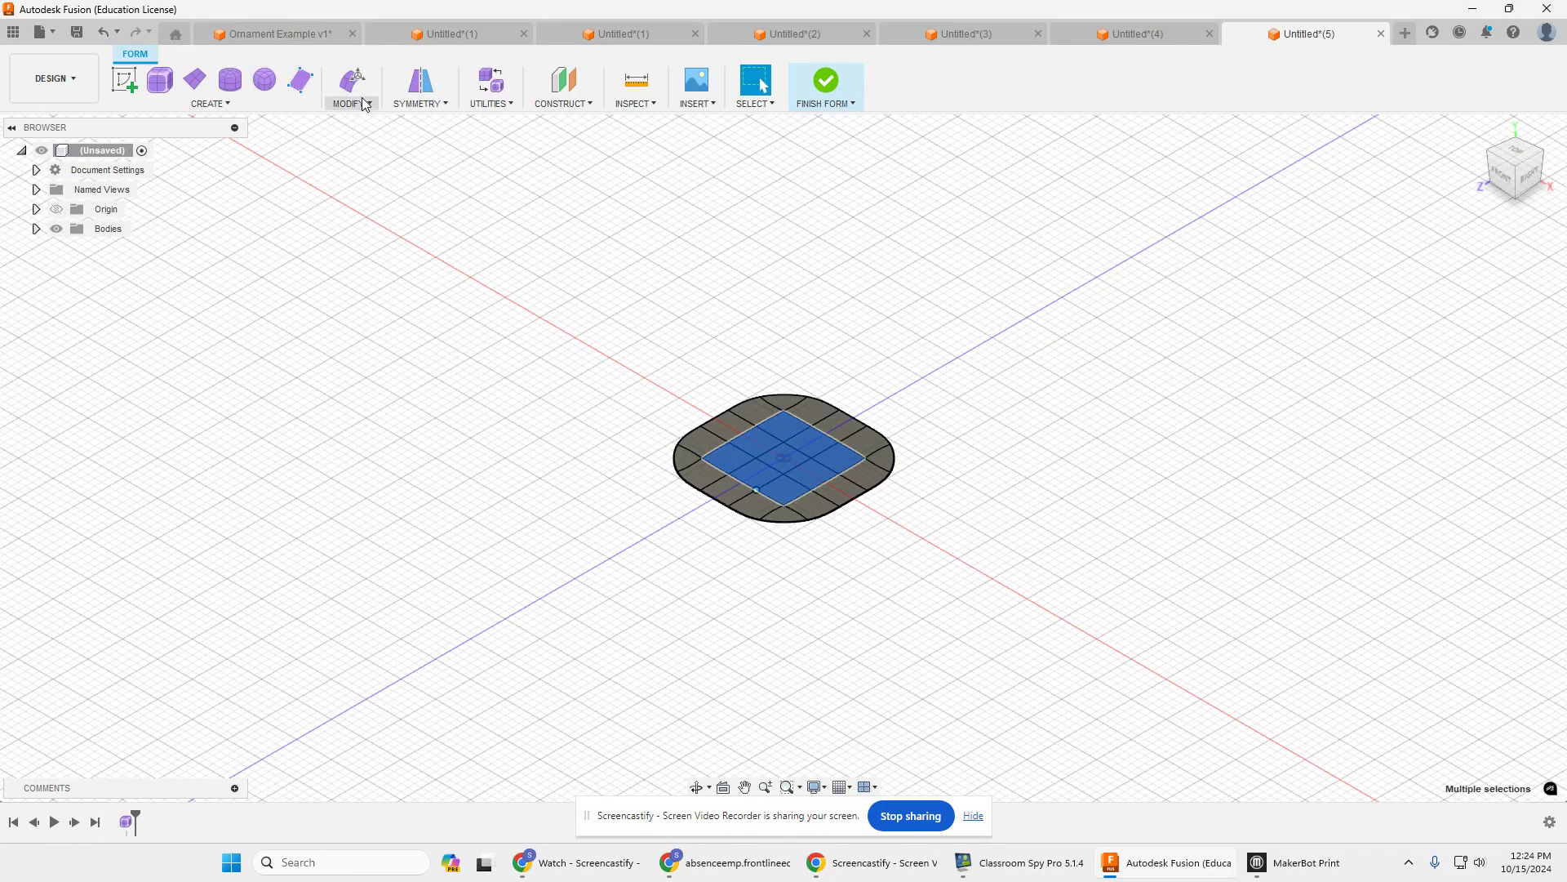
right_click(820, 451)
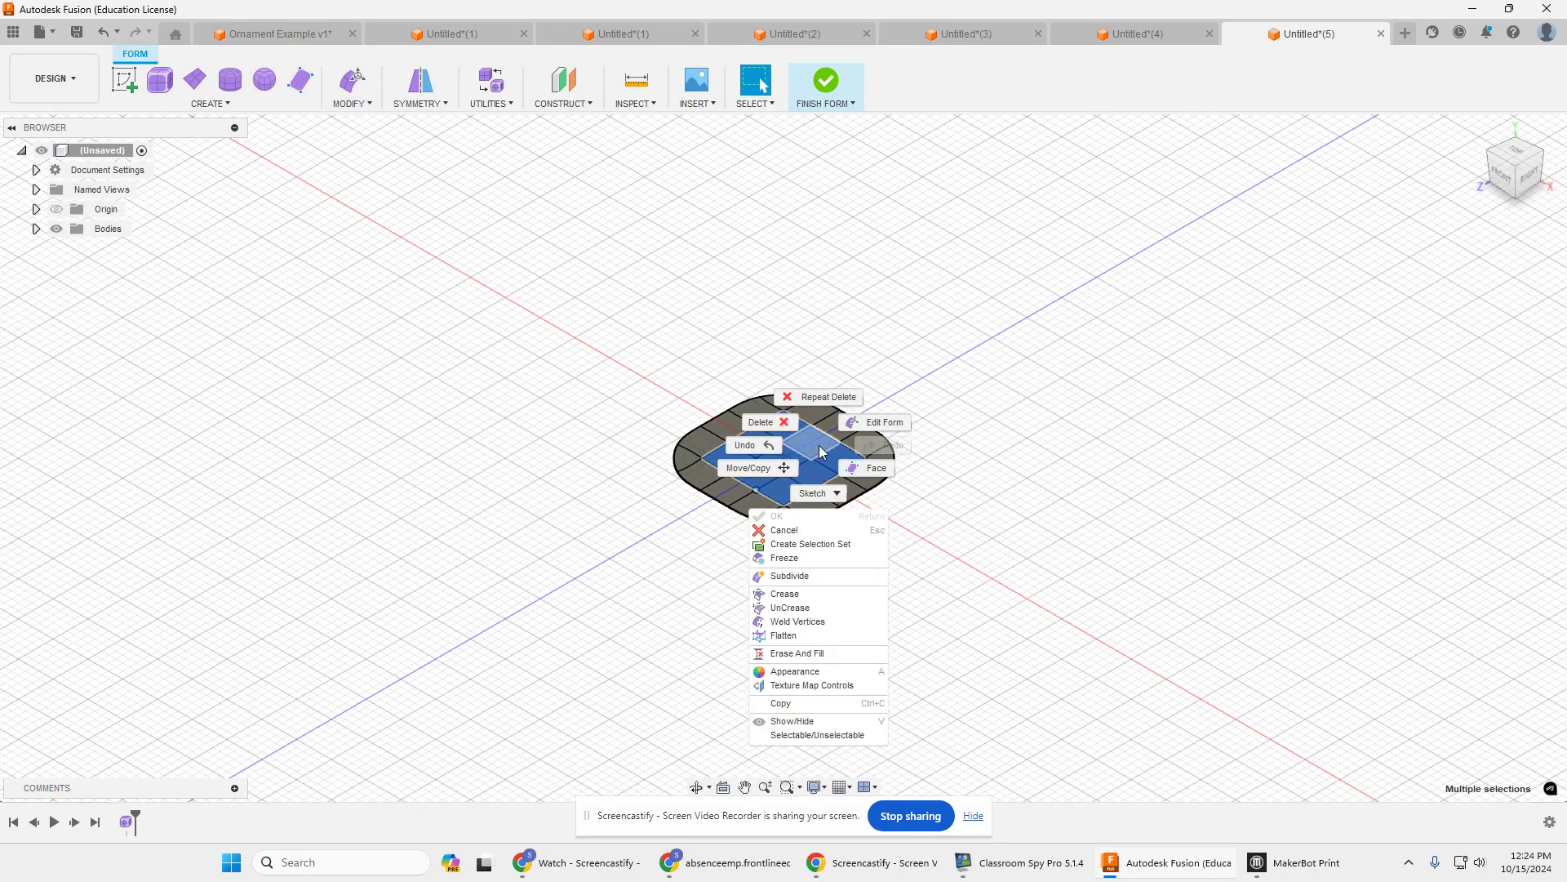
left_click(893, 419)
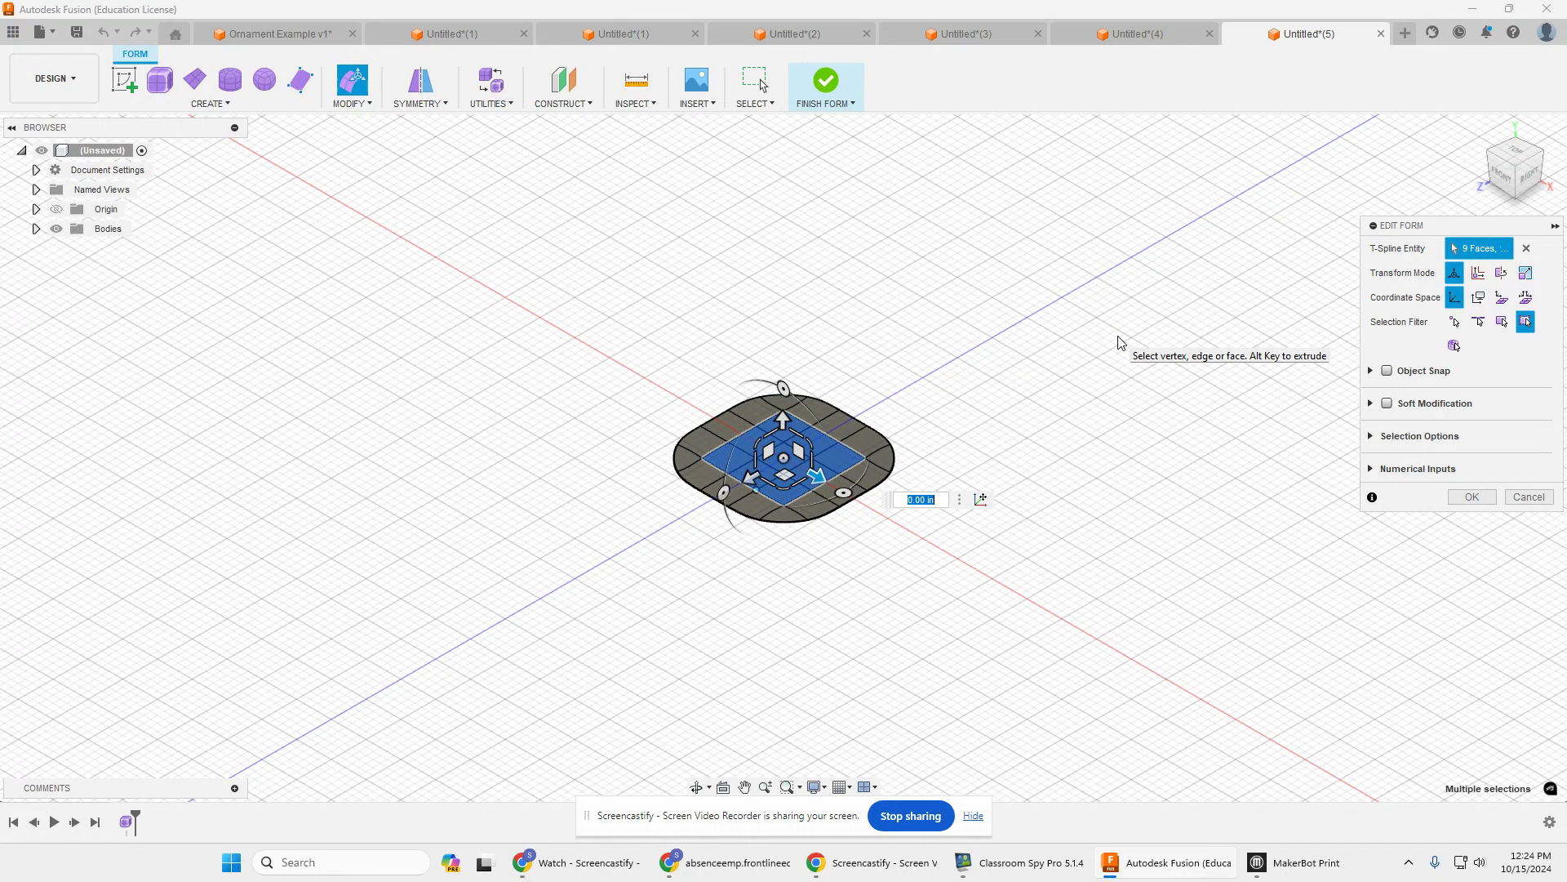
left_click_drag(782, 418, 797, 319)
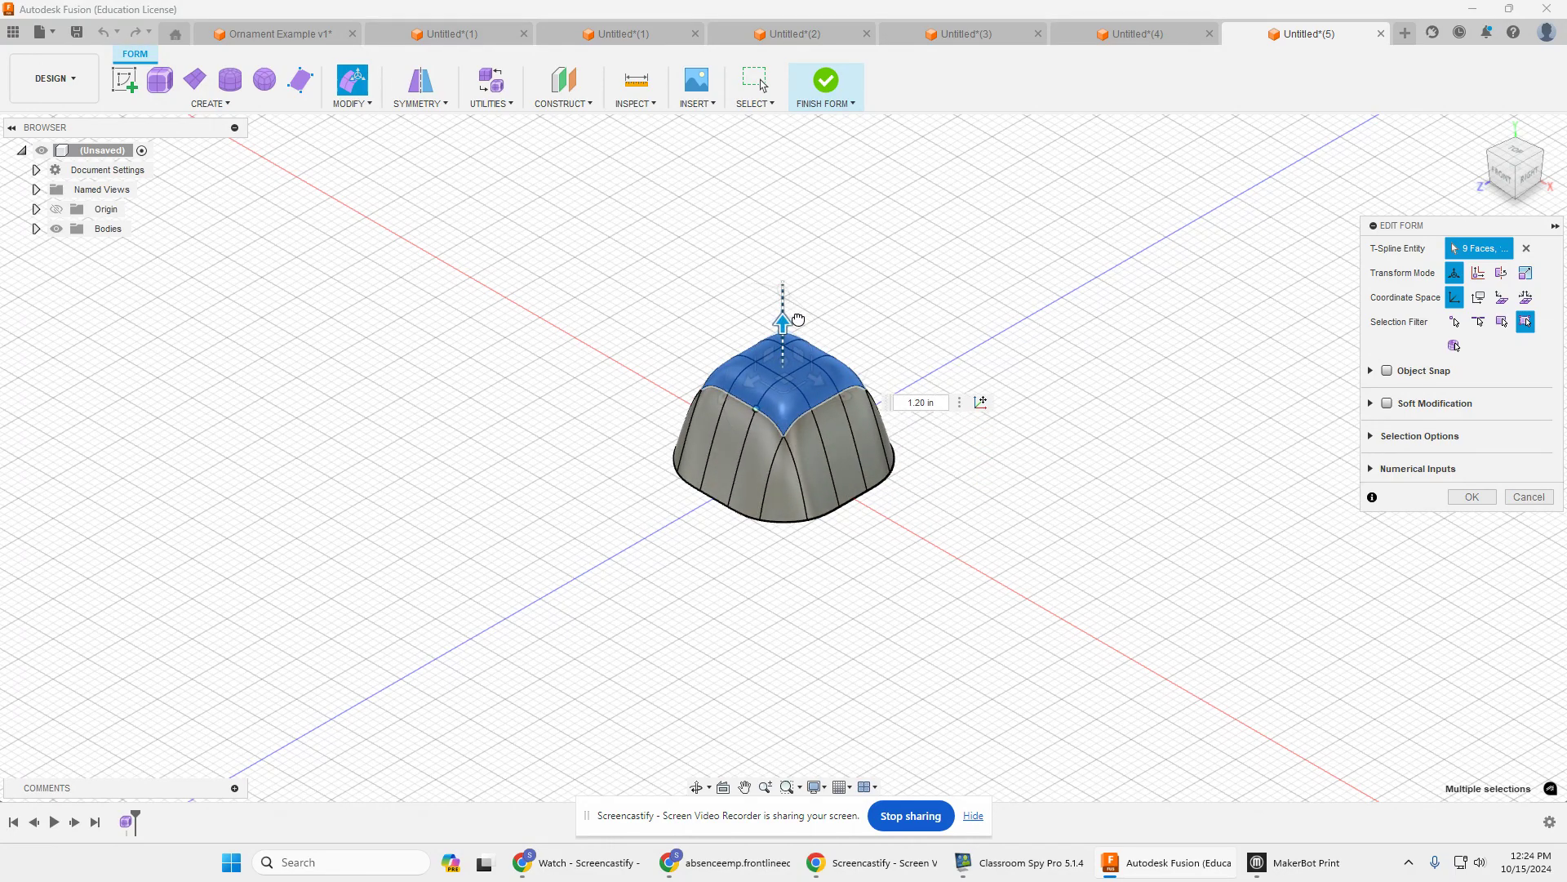
mouse_move(797, 319)
left_mouse_down()
mouse_move(812, 280)
mouse_move(812, 321)
left_mouse_up()
left_click_drag(812, 321, 811, 320)
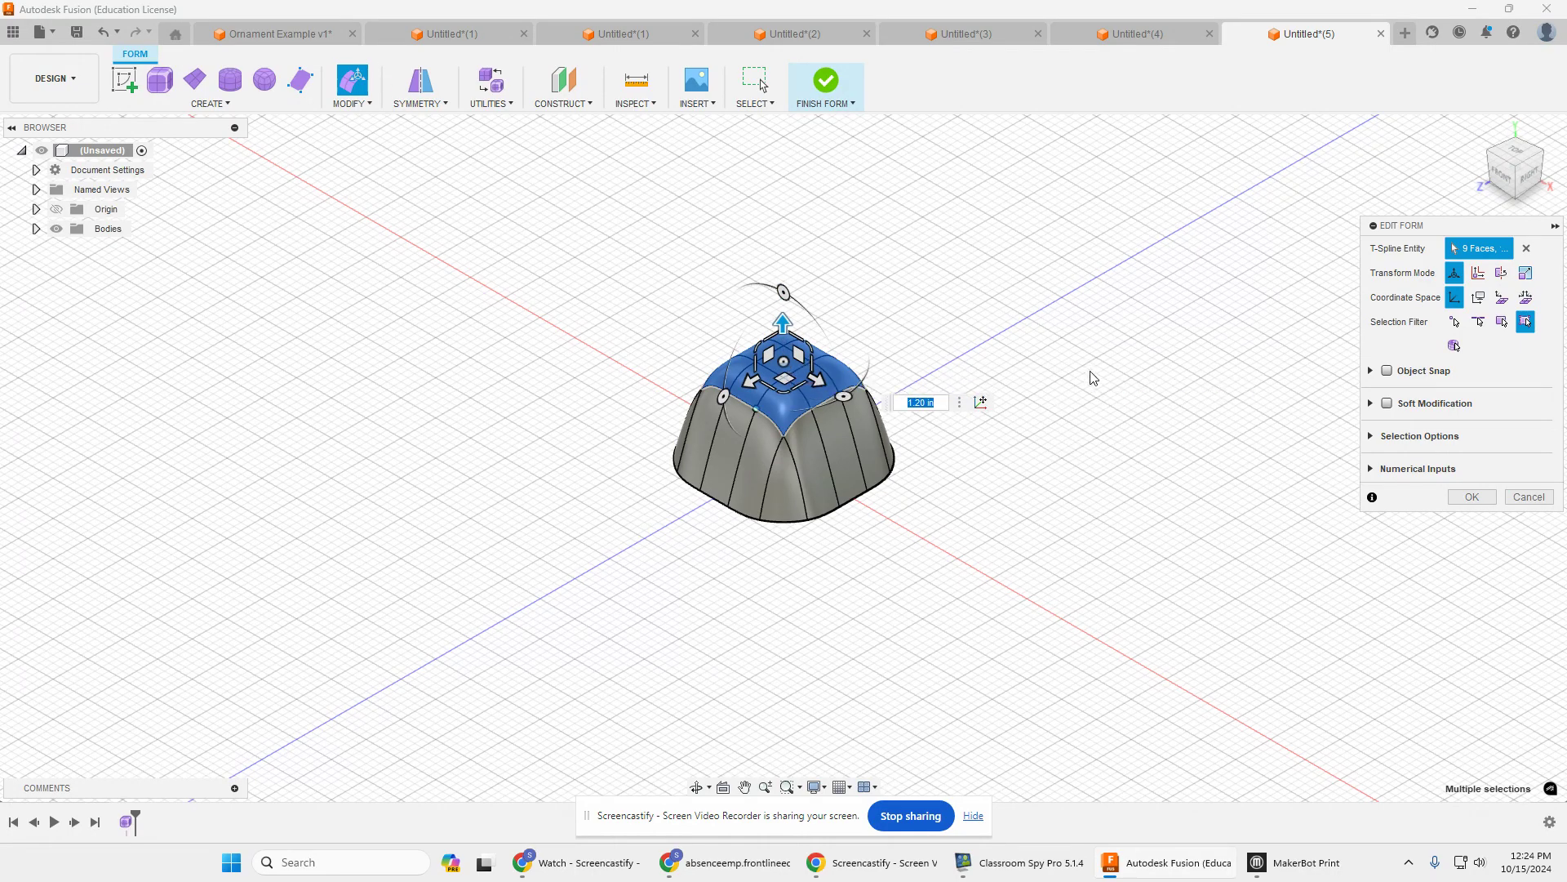
key("Escape")
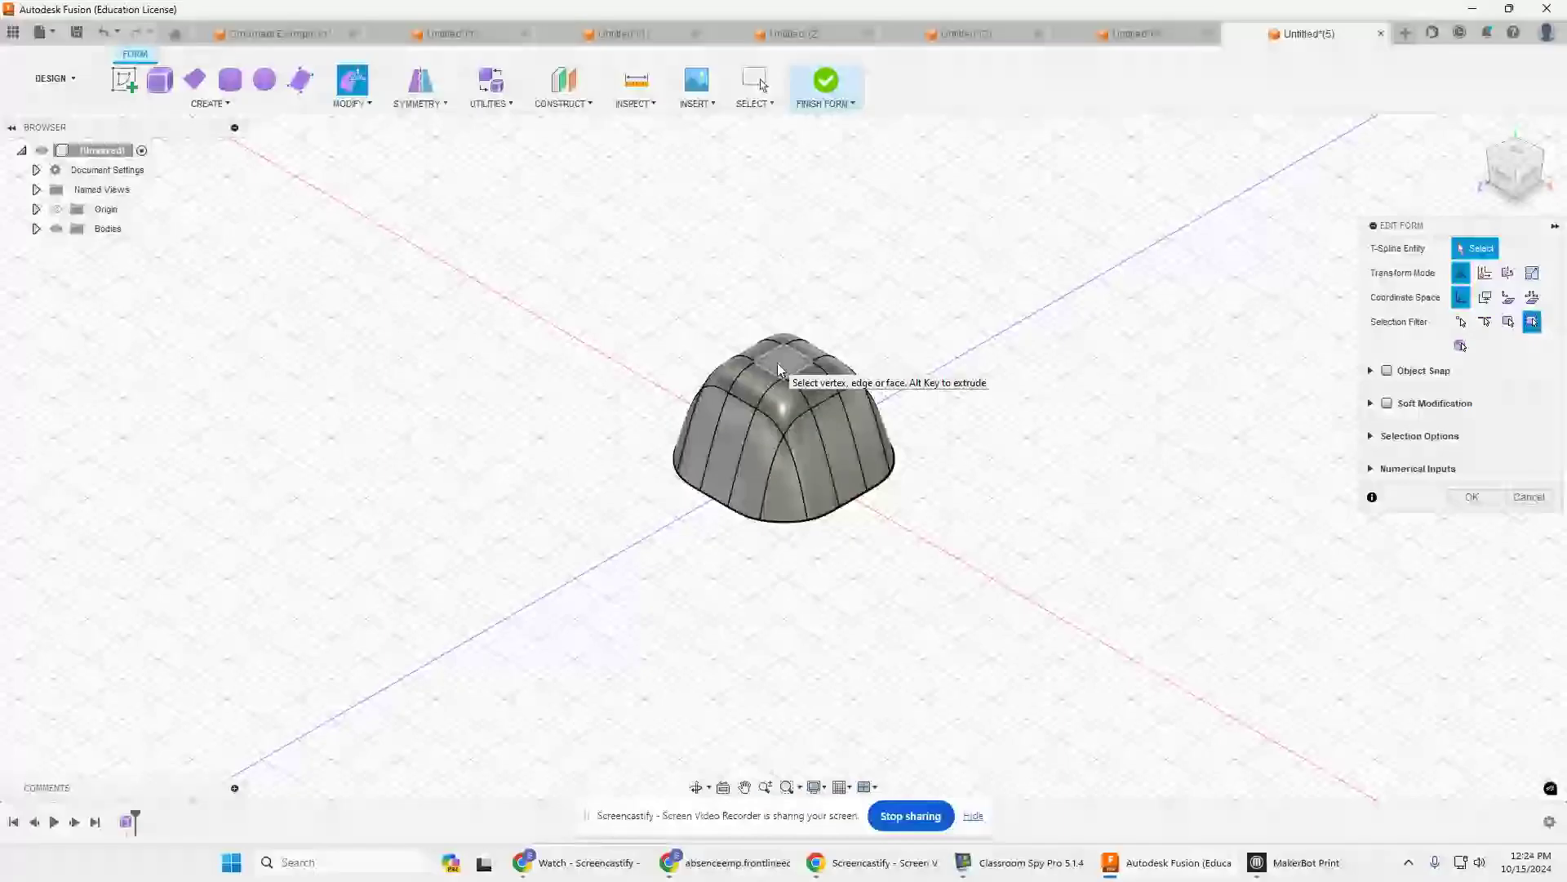
Step: Raise the single central top face 1.20 in and scale it up uniformly by about 2.09
left_click(781, 366)
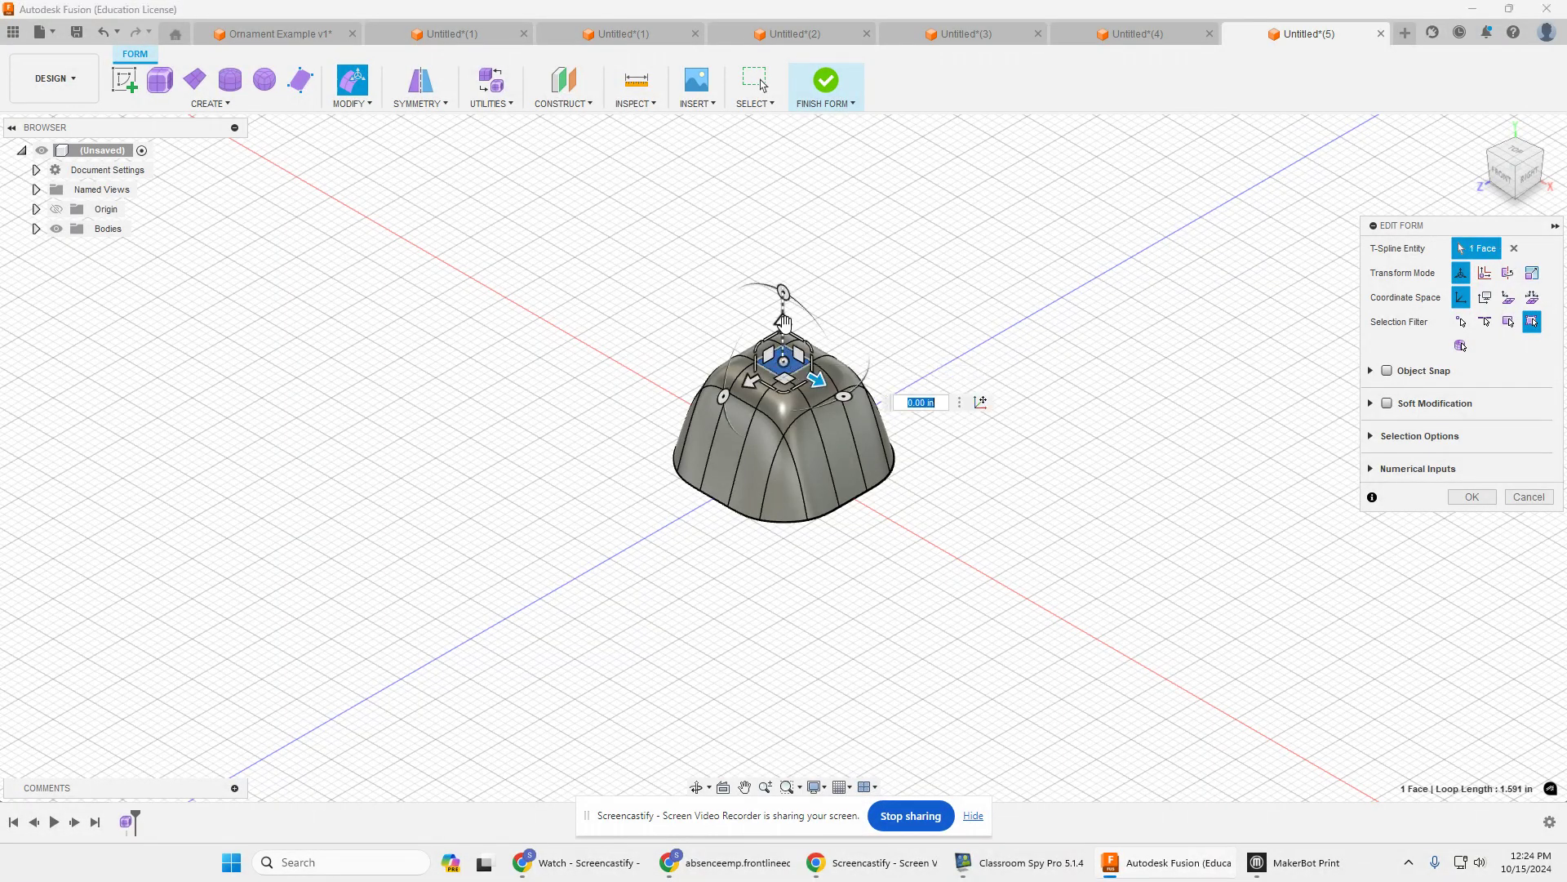
left_click_drag(782, 319, 799, 227)
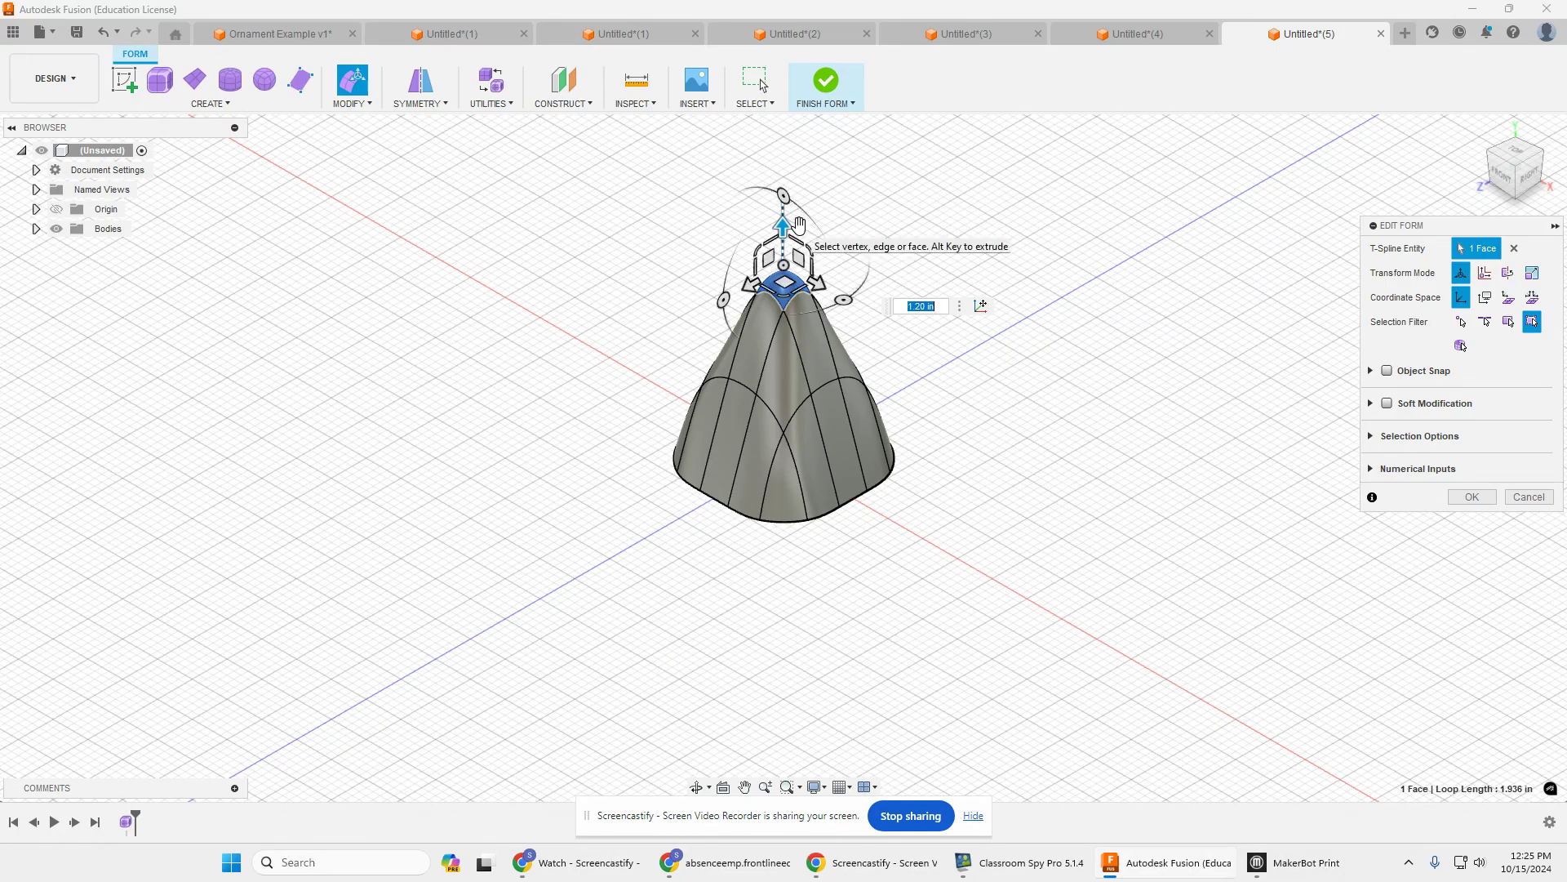
left_click(783, 267)
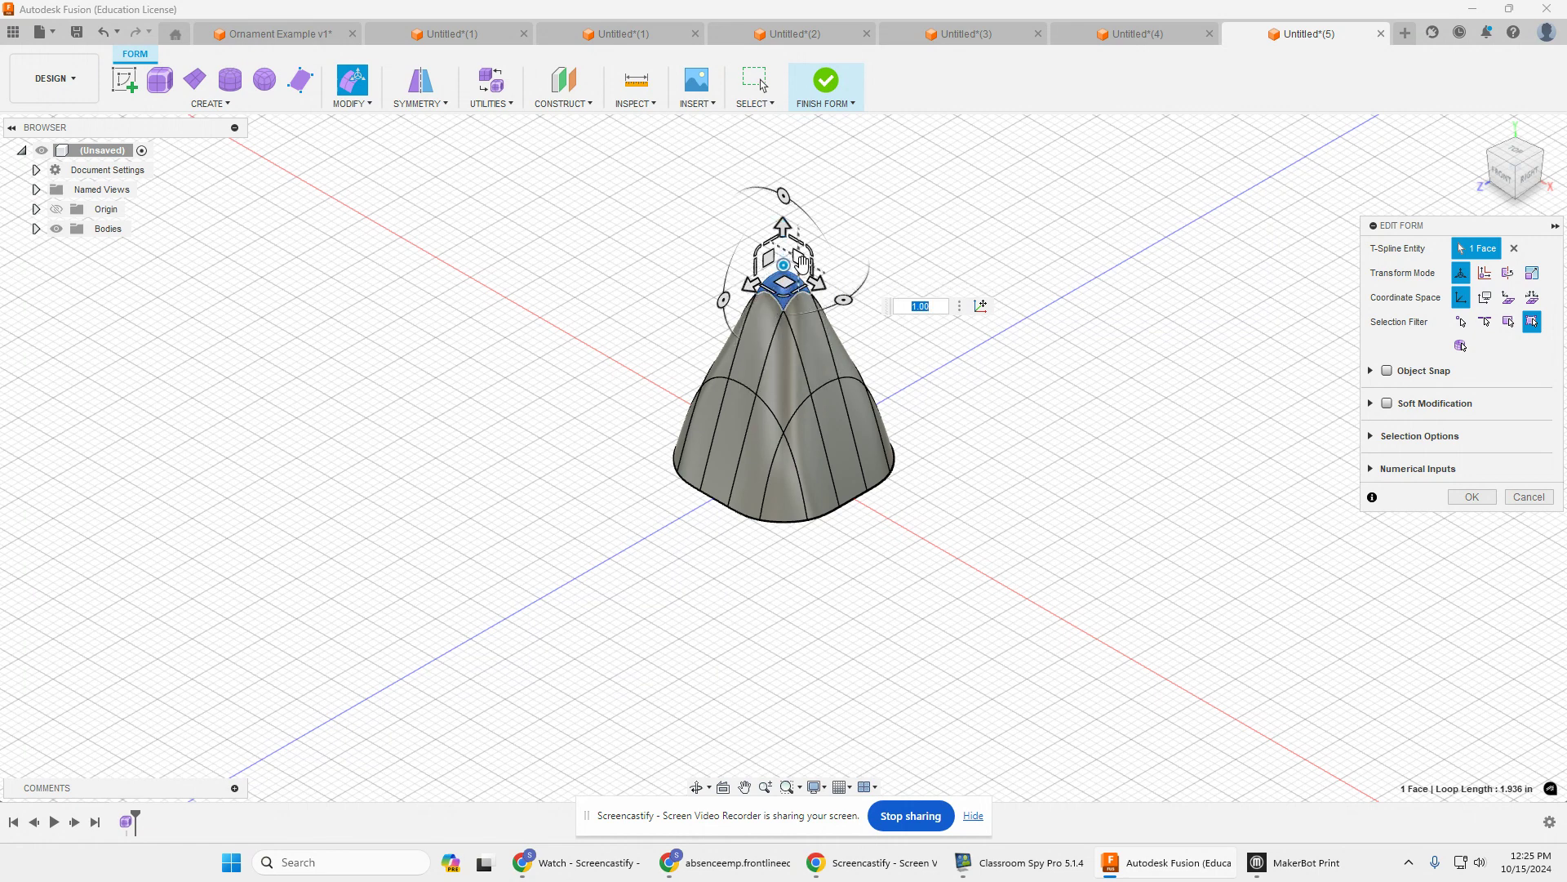
left_click_drag(803, 263, 827, 307)
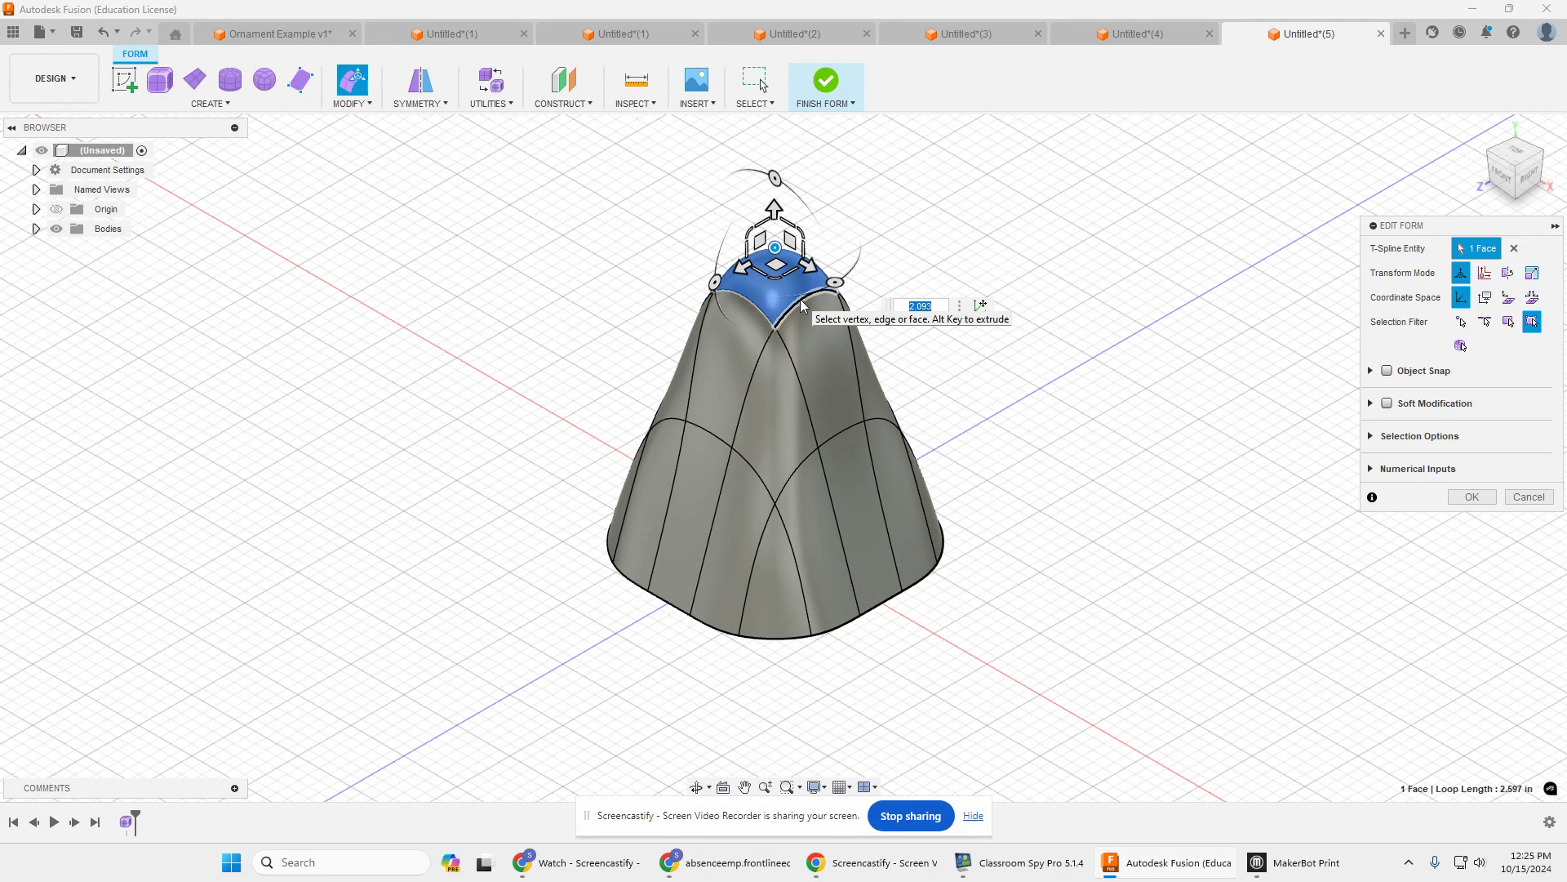
Step: Scale the top face uniformly by about 1.09 more, raise it another 0.50 in, and finish the form edit
scroll(833, 301, "up", 3)
middle_click_drag(1119, 324, 1165, 325)
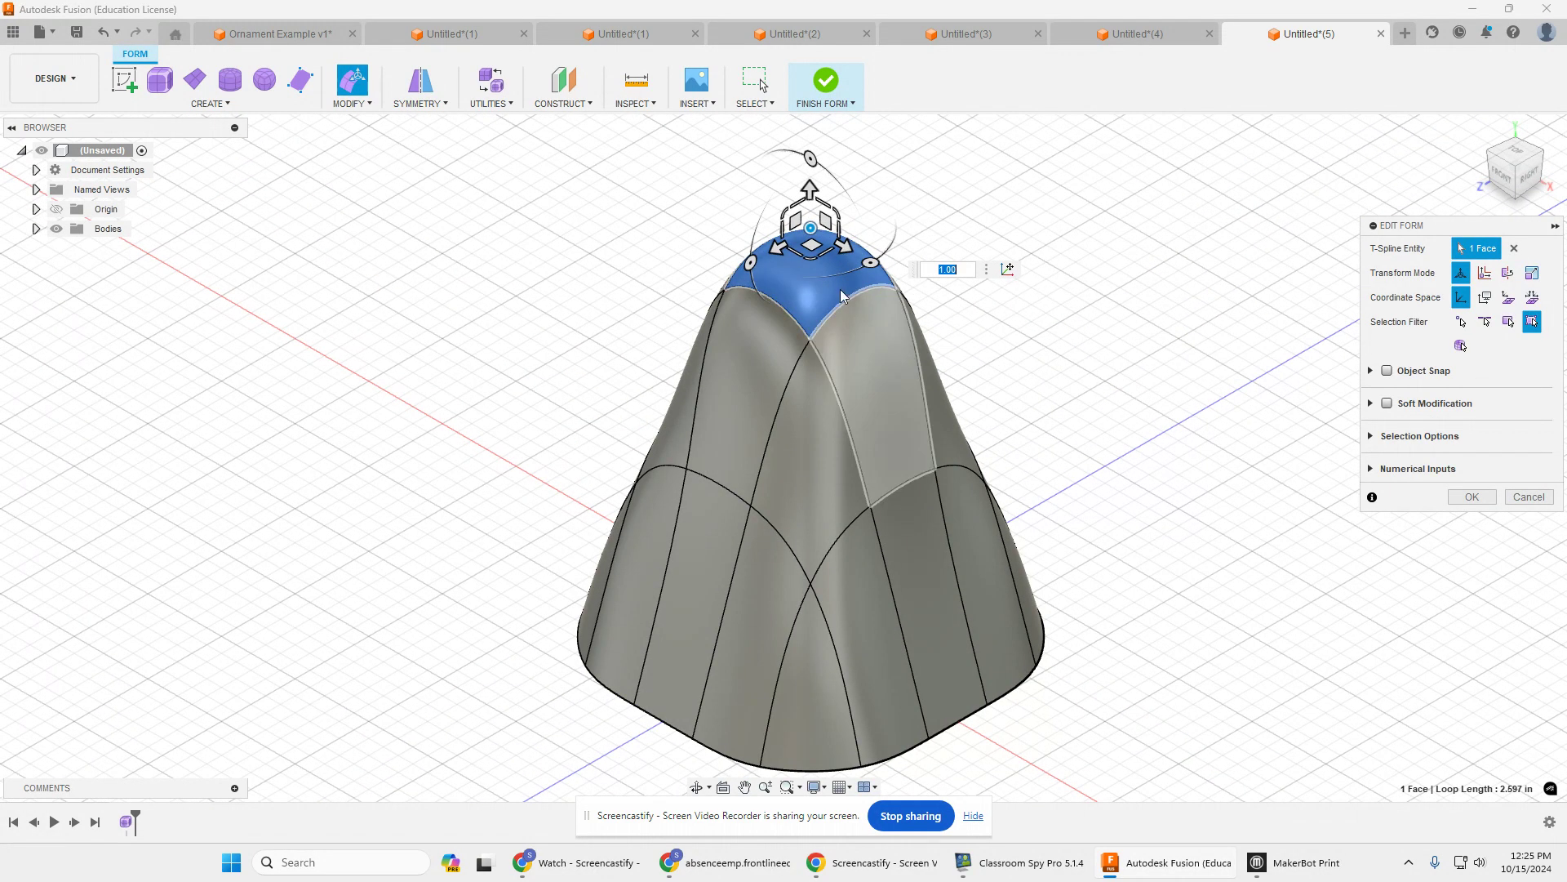
left_click_drag(814, 223, 813, 234)
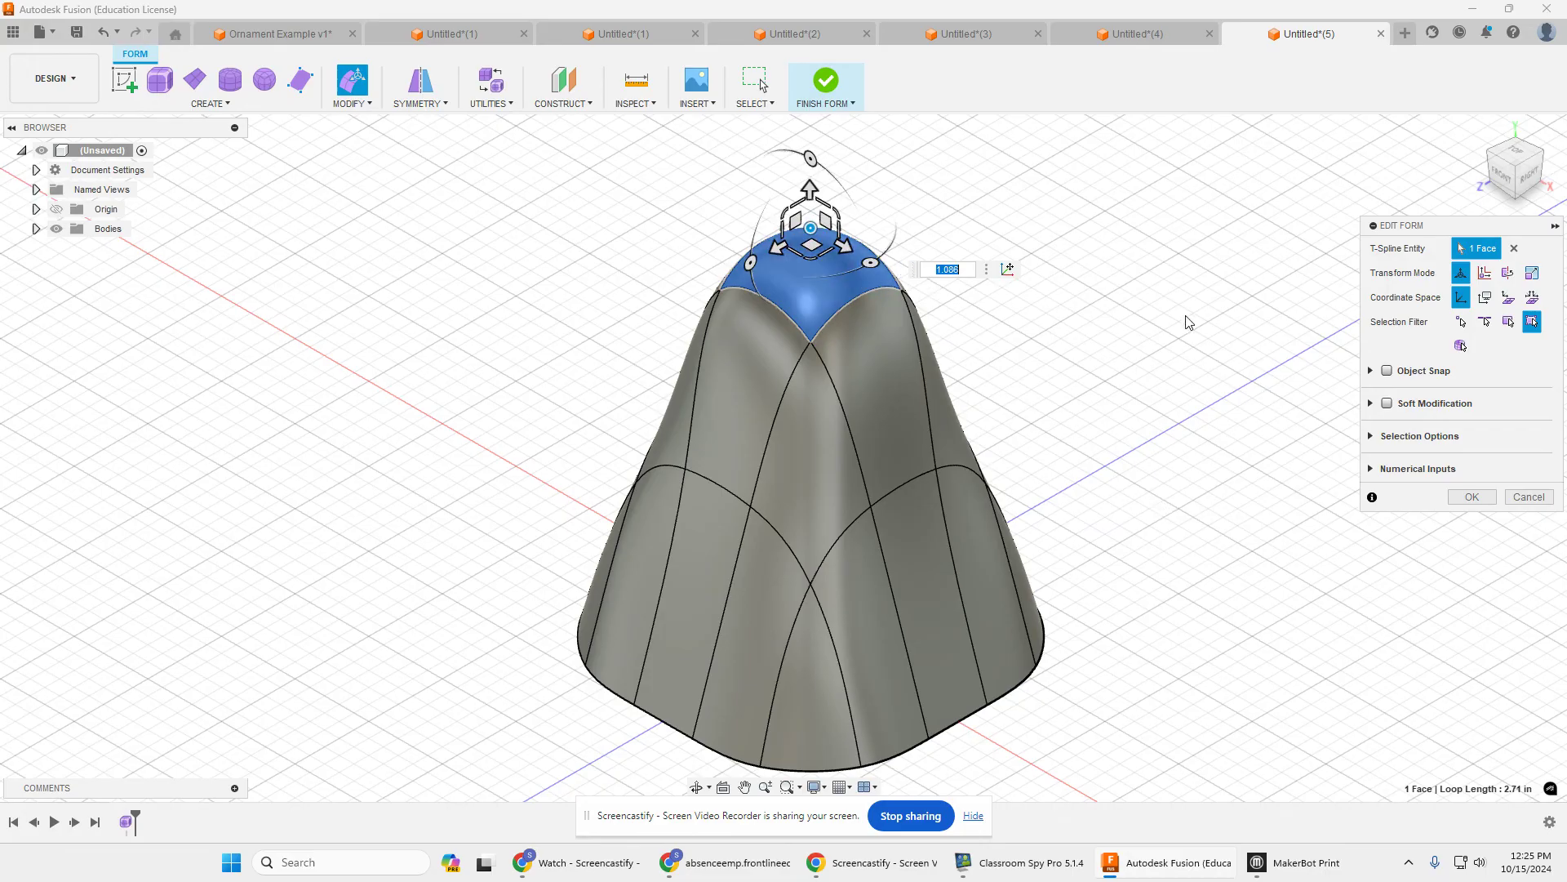
scroll(1188, 318, "down", 2)
left_click_drag(903, 205, 914, 147)
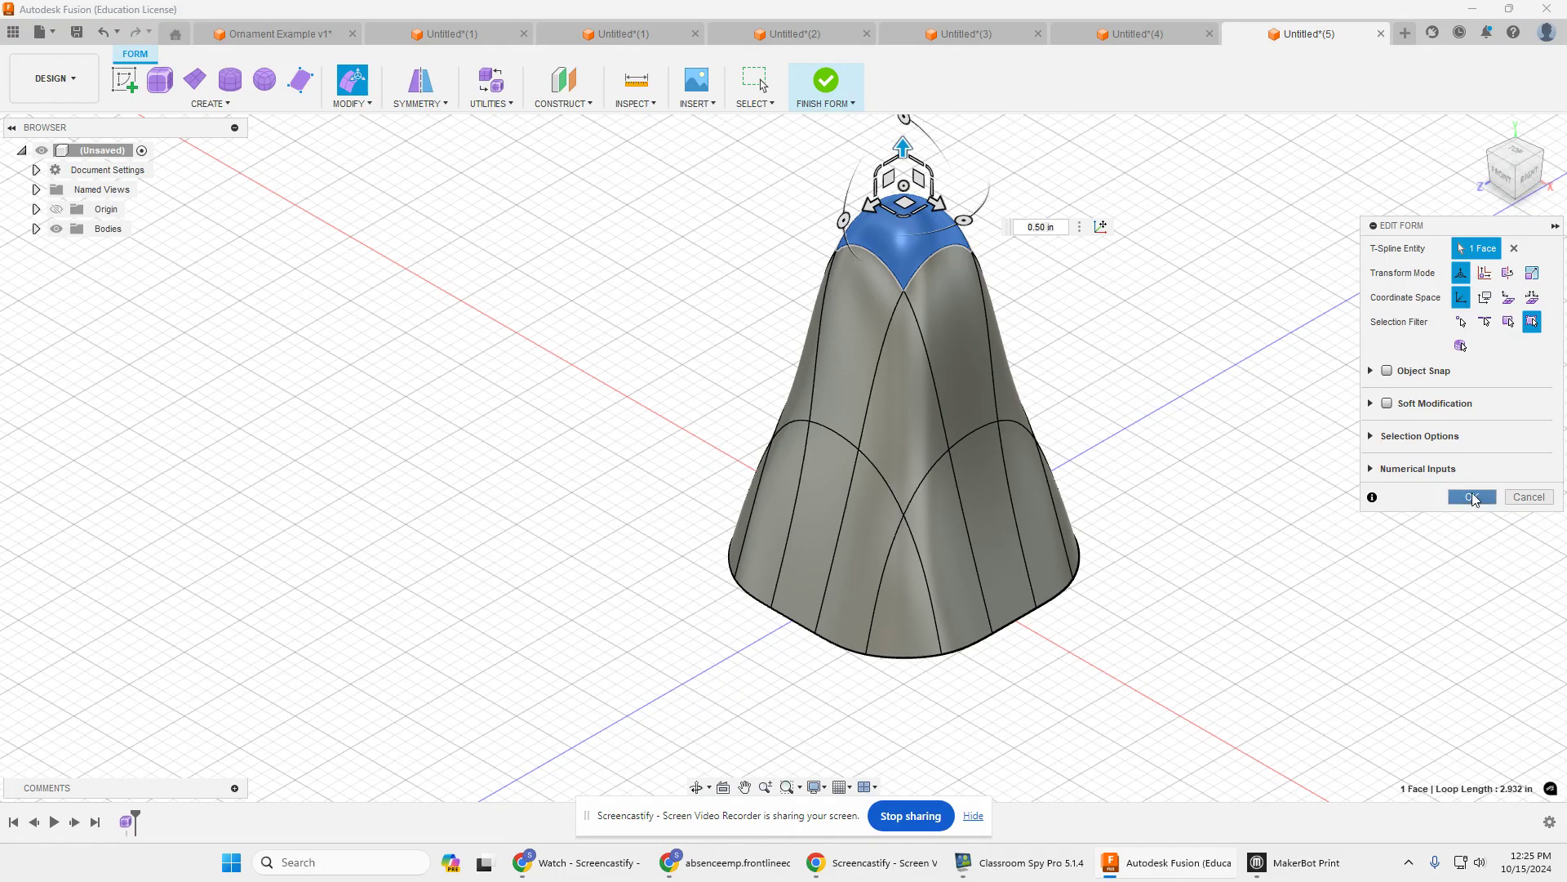
left_click(1472, 500)
Step: Insert a single edge above the middle horizontal edge on the form's right side, at insert location -0.45 in Simple mode
mouse_move(1204, 479)
middle_mouse_down("shift")
mouse_move(1270, 465)
mouse_move(1158, 500)
mouse_move(1179, 493)
middle_mouse_up("shift")
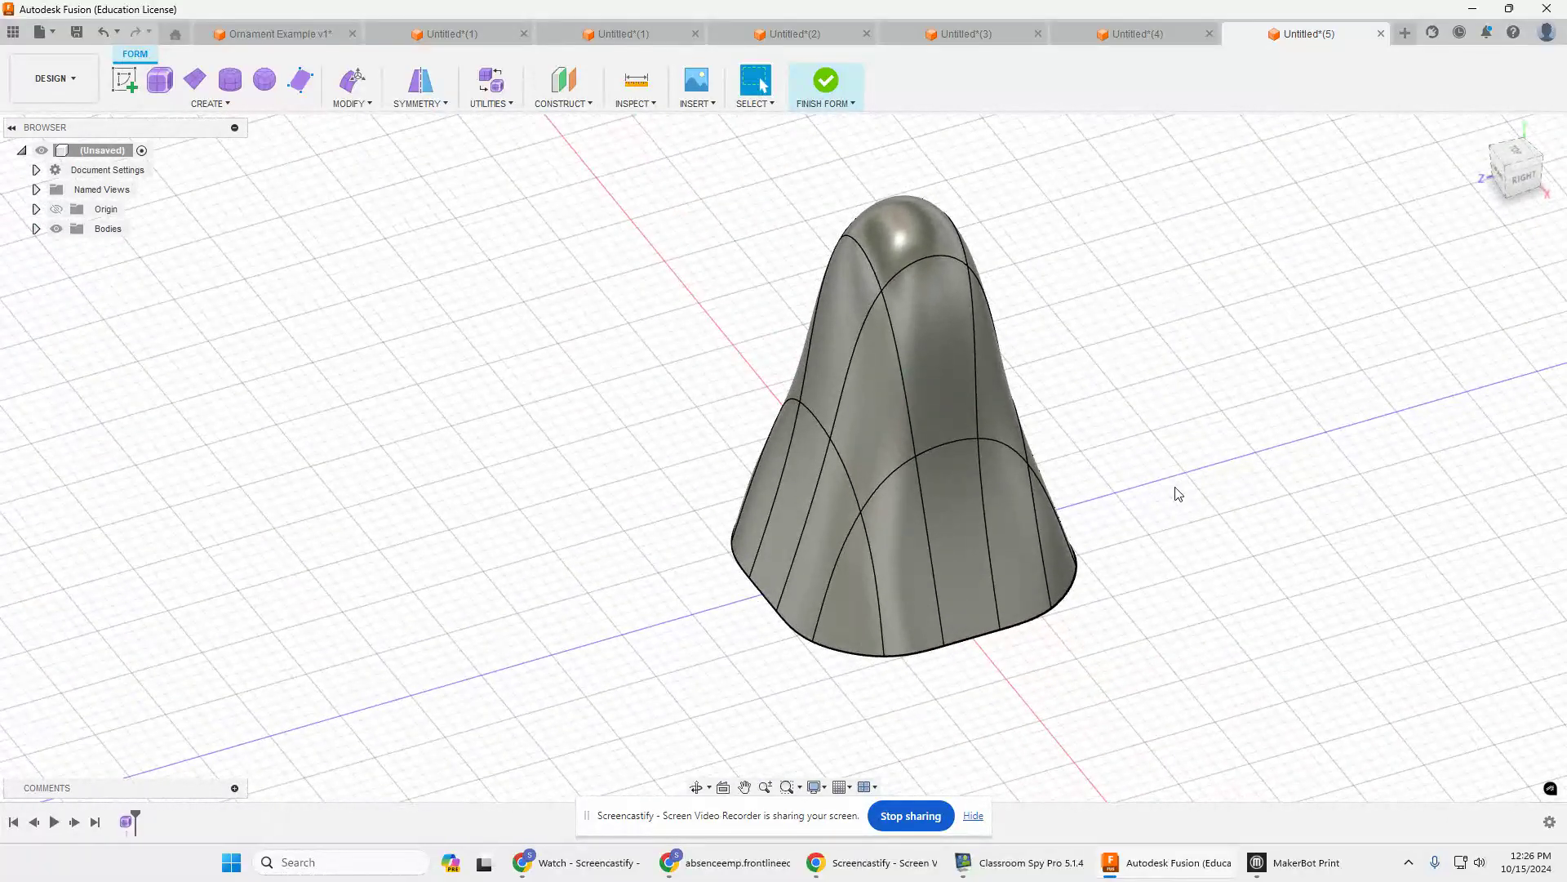
left_click(965, 442)
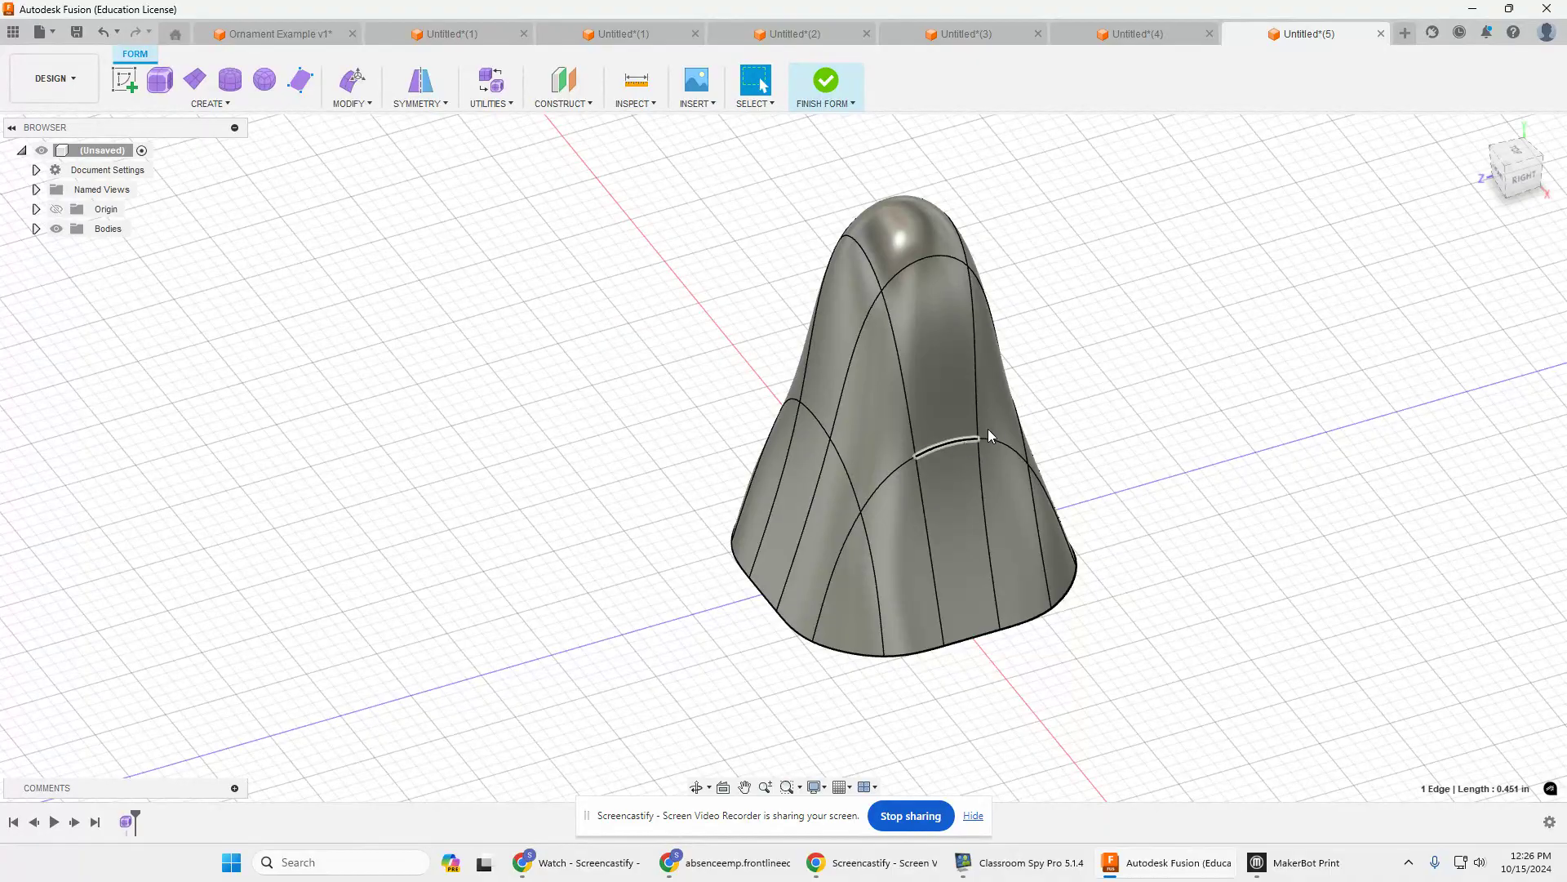
right_click(954, 446)
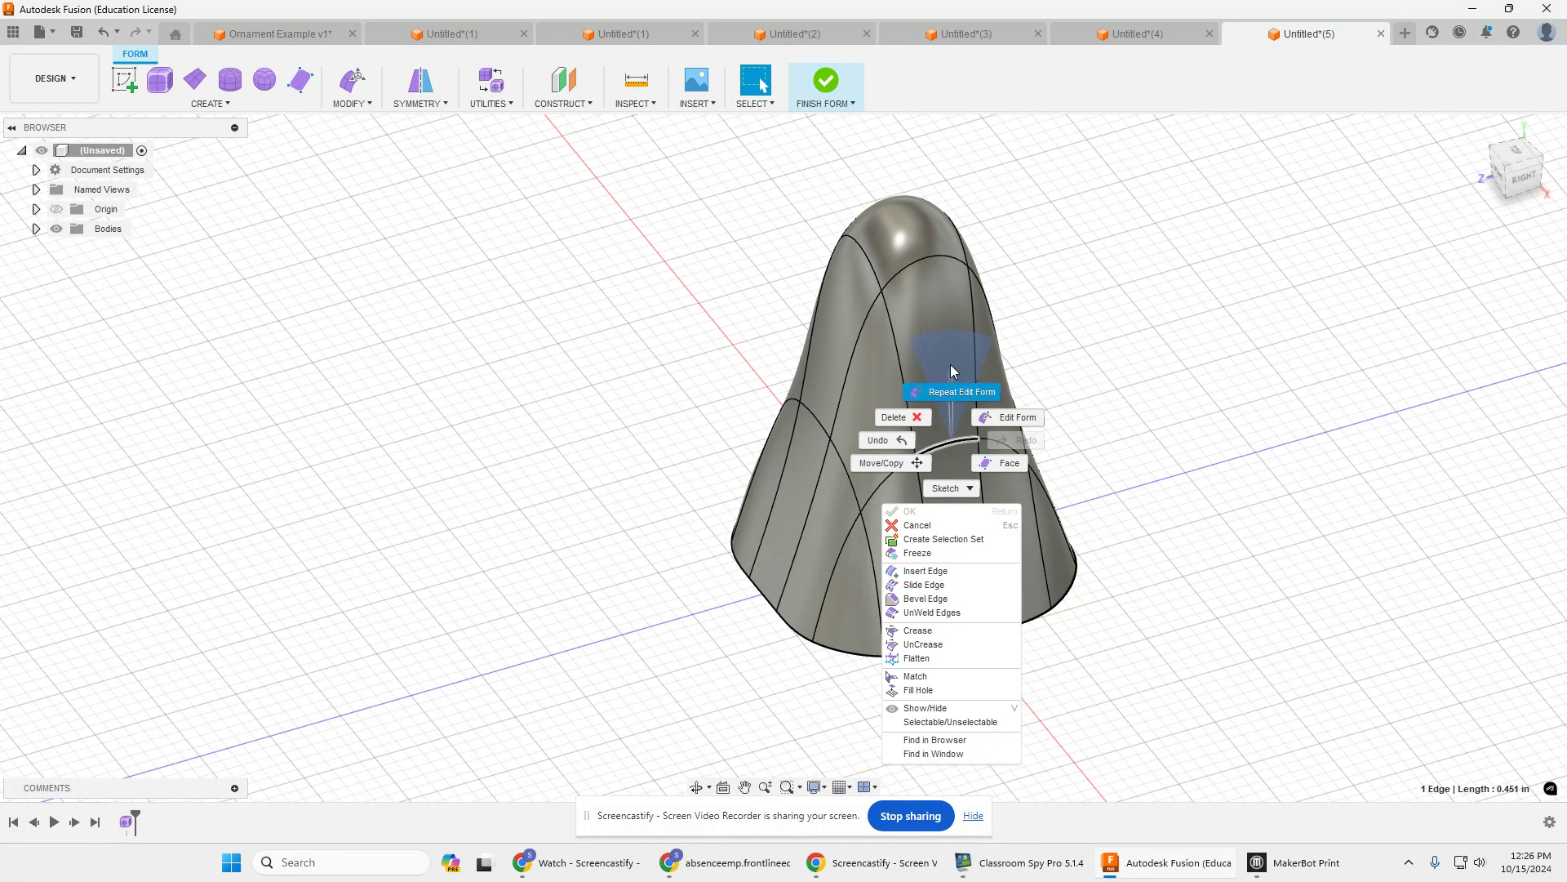
left_click(946, 573)
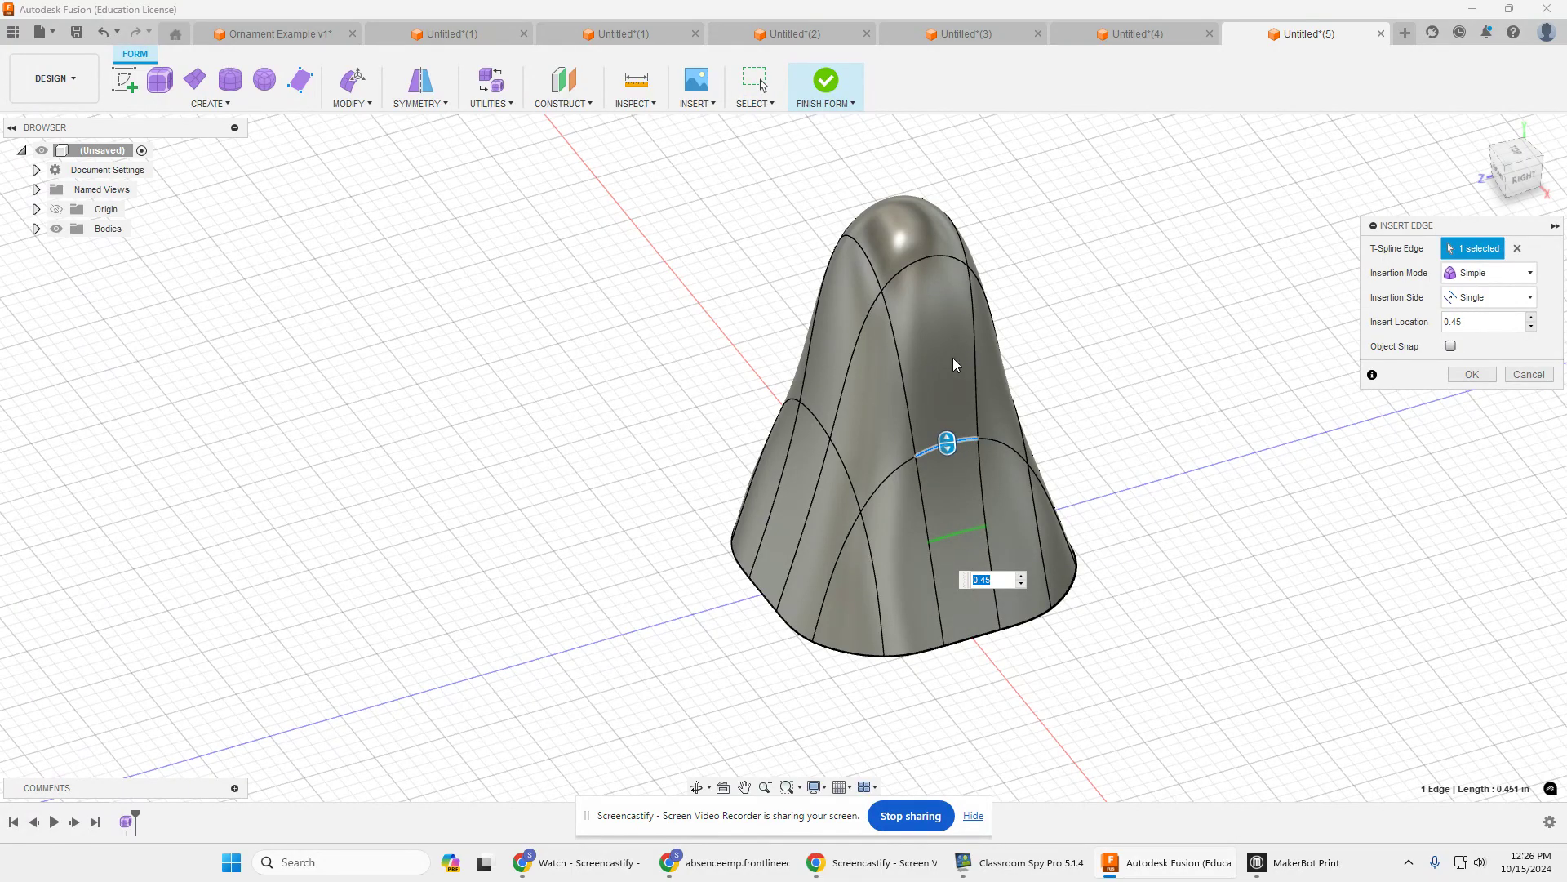
left_click(983, 581)
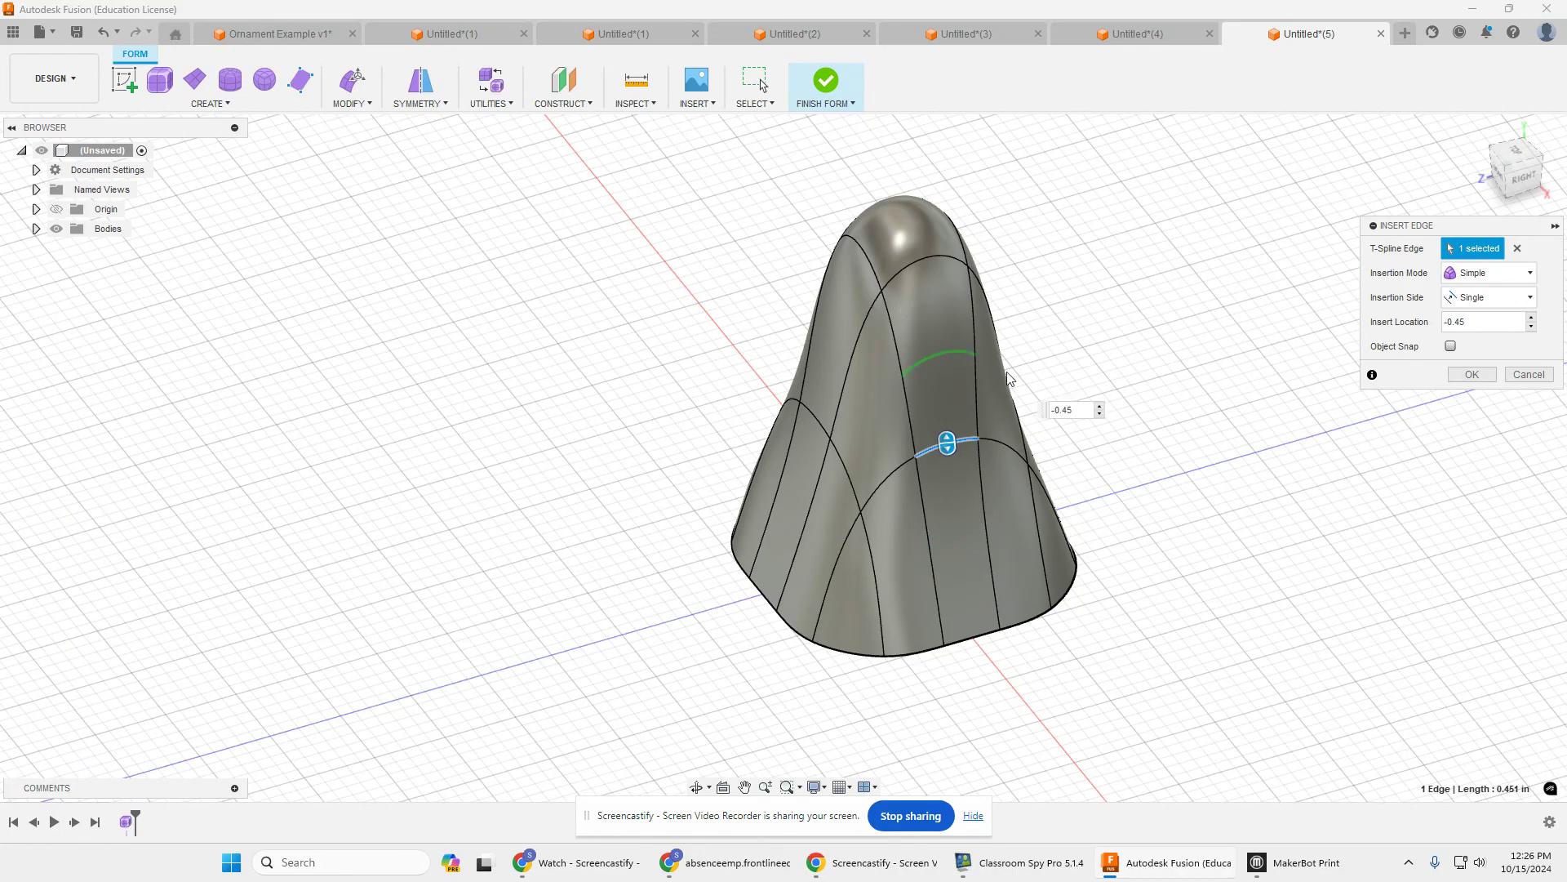
left_click_drag(947, 444, 945, 441)
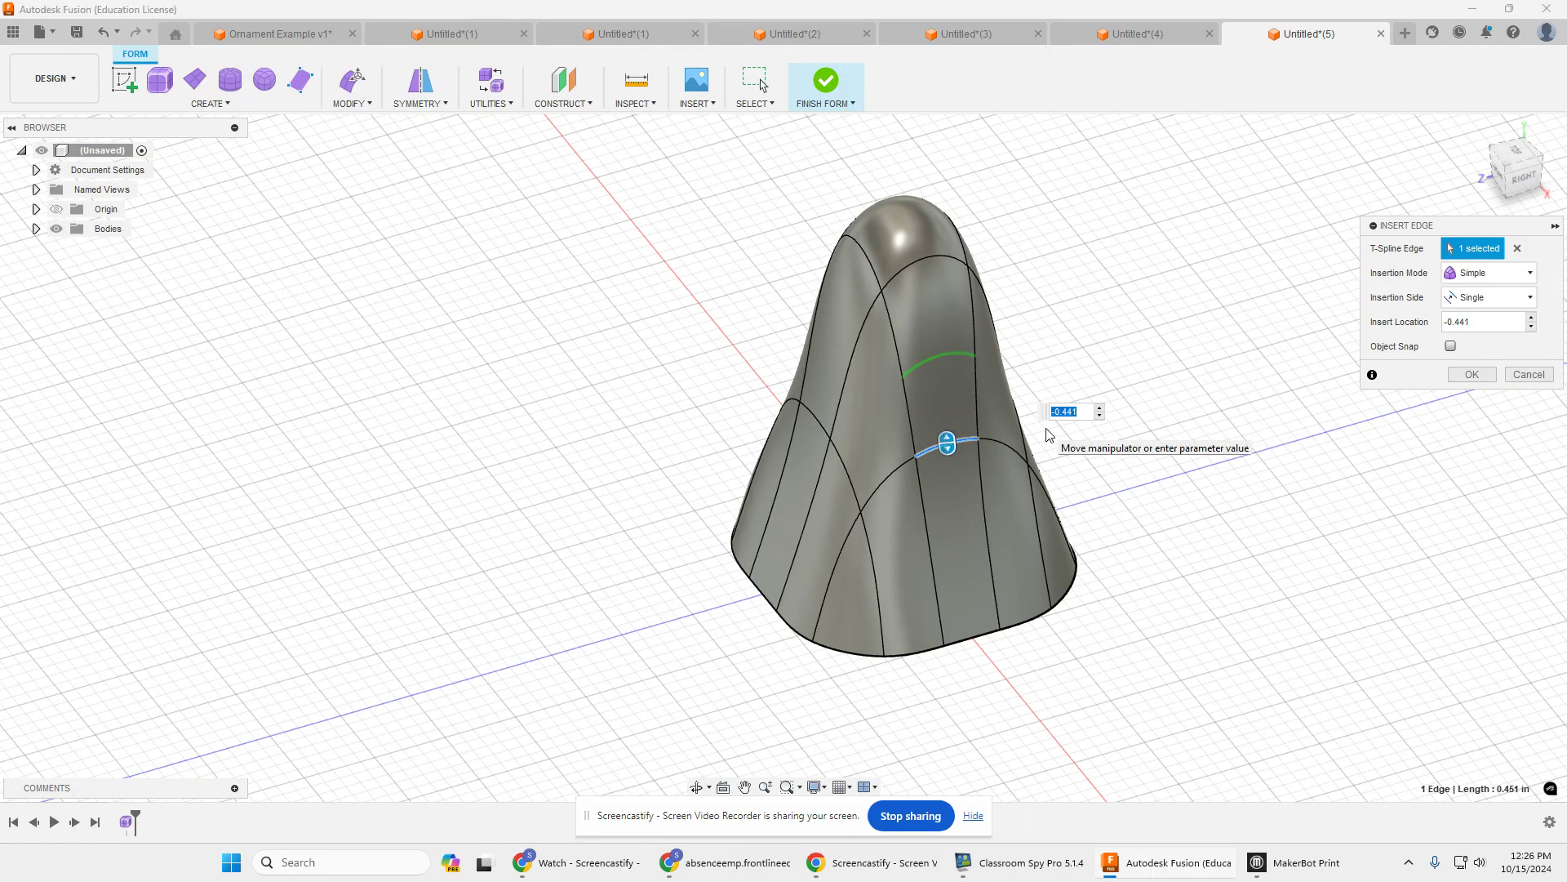
type("-.45")
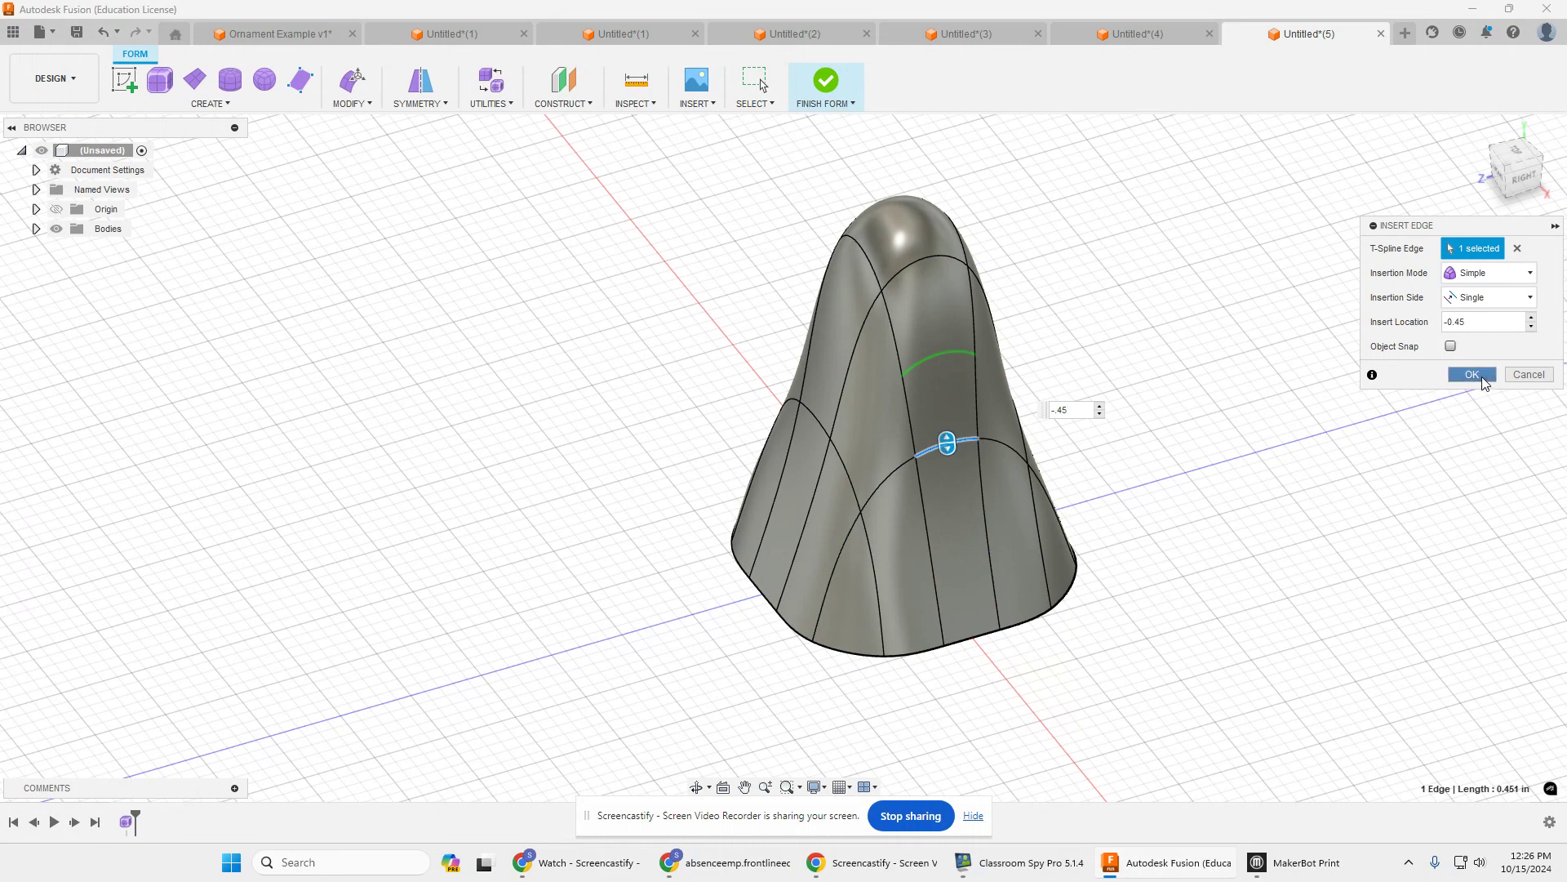
left_click(1472, 374)
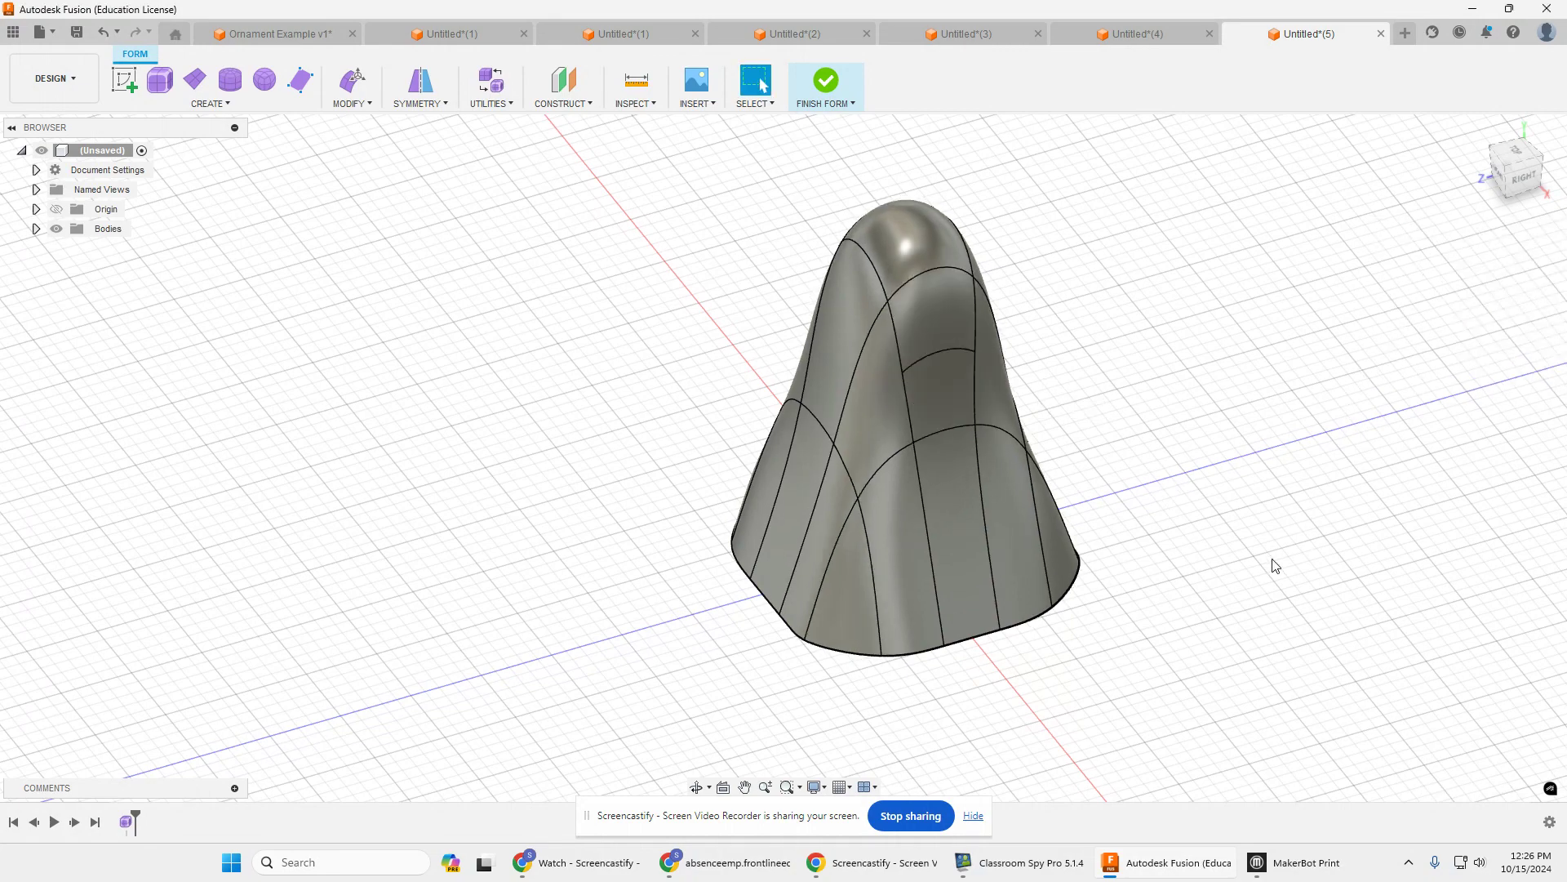
Step: Insert a single edge above the middle horizontal edge on the form's left side, at insert location 0.45 in Simple mode
middle_click_drag(1278, 576, 1445, 577, "shift")
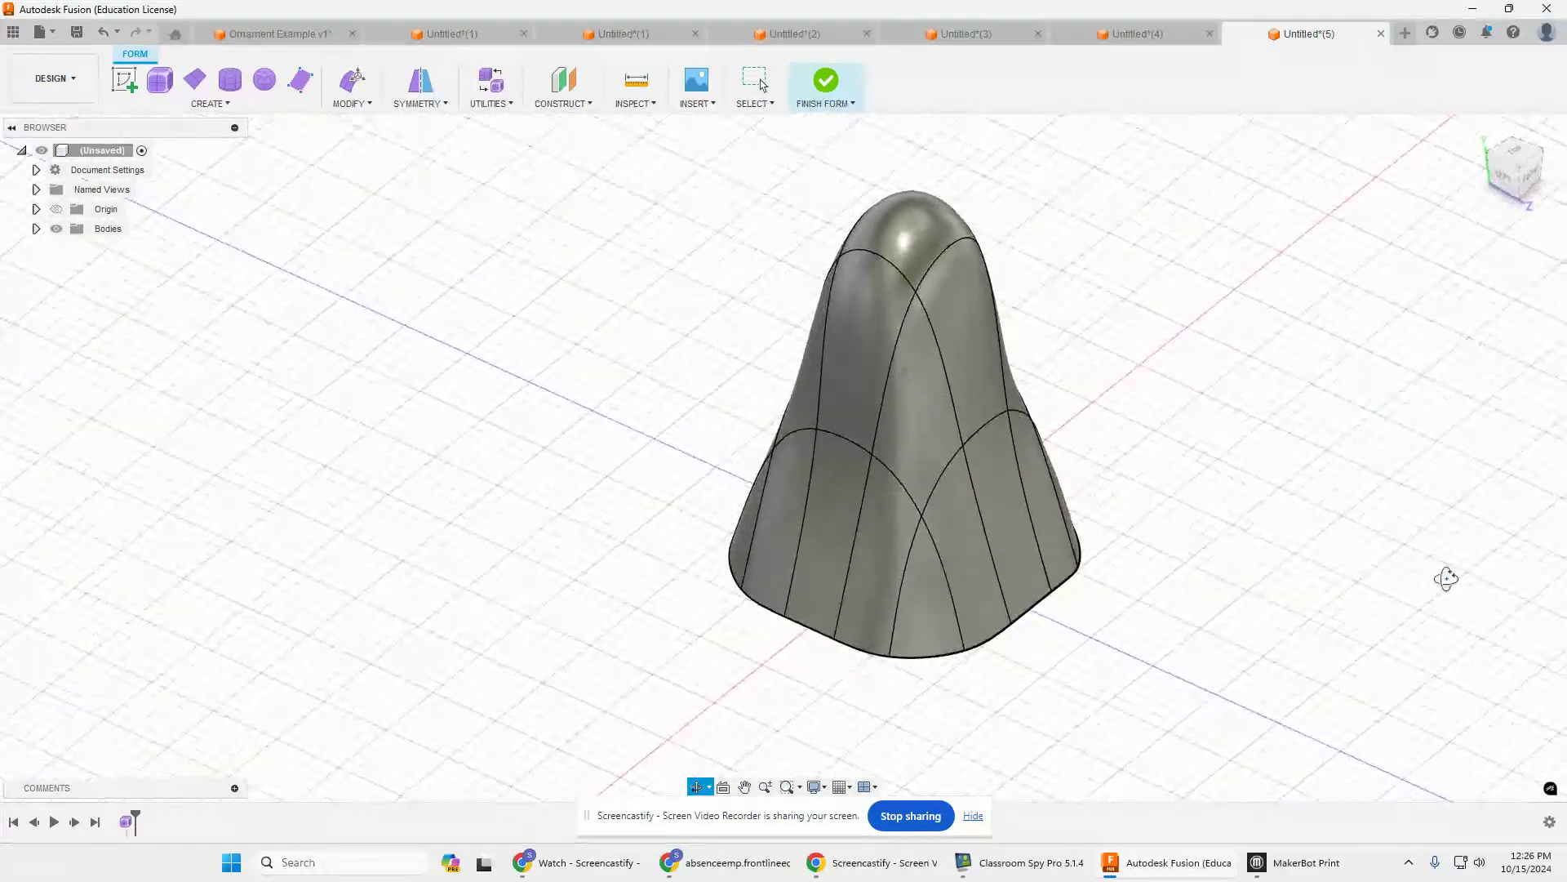
right_click(847, 438)
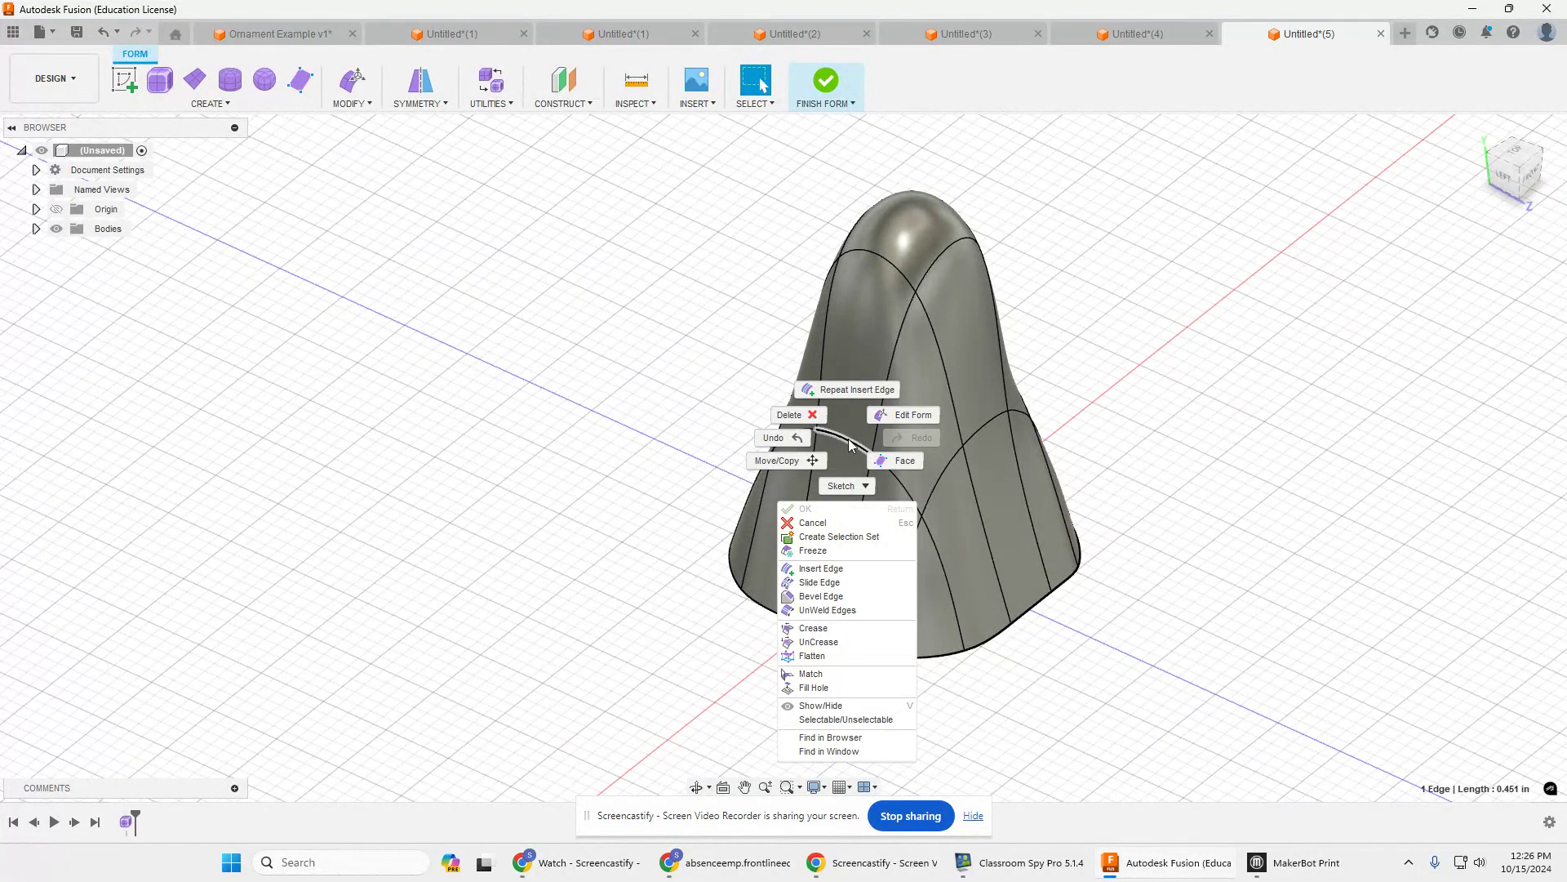
left_click(850, 569)
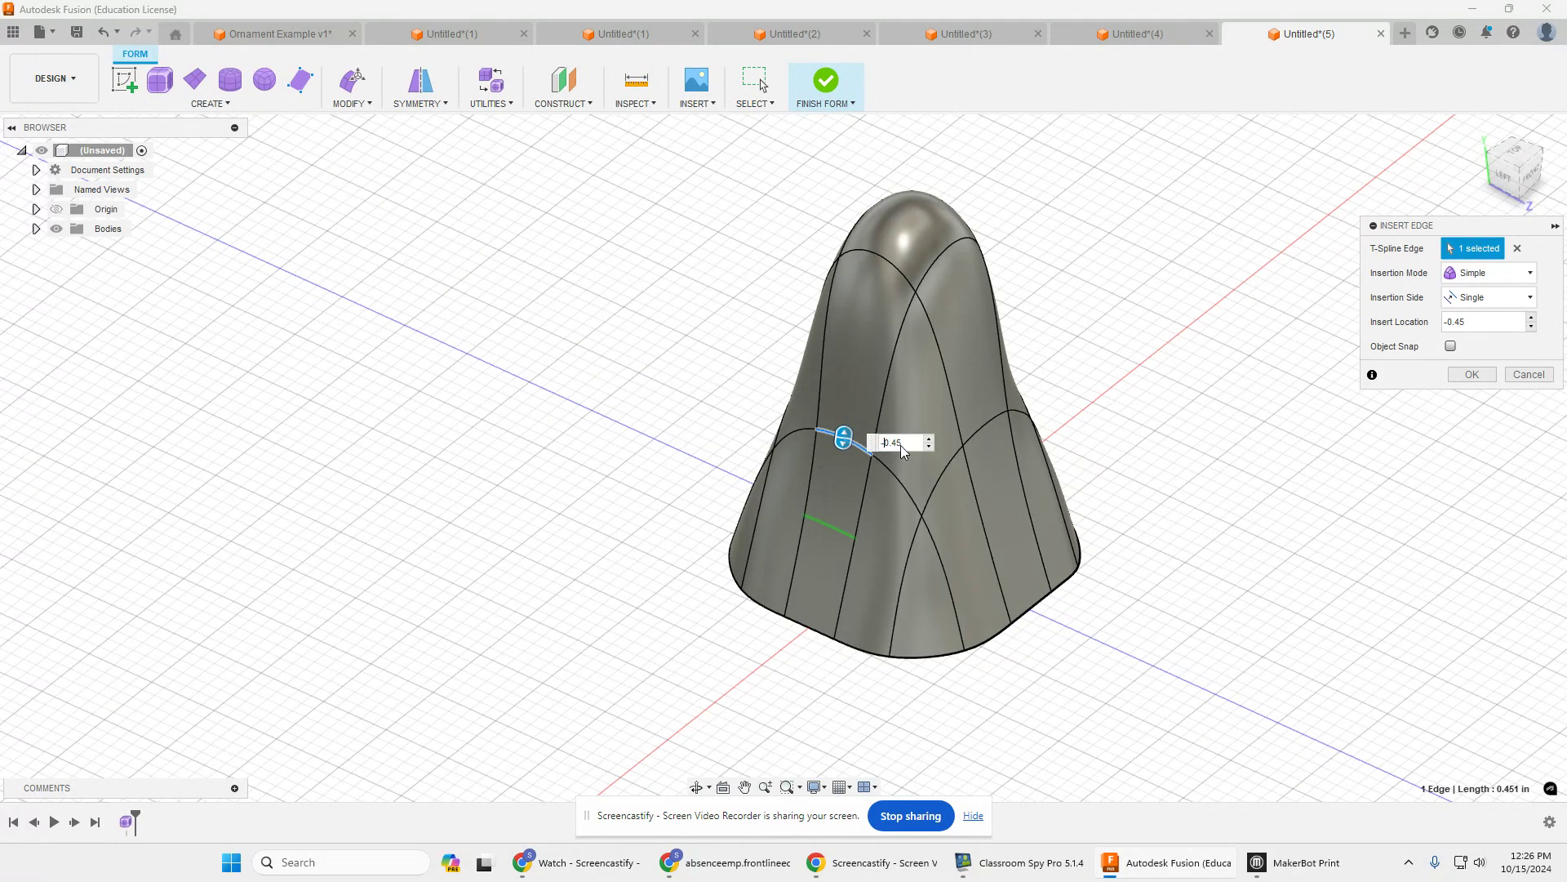
key("BackSpace")
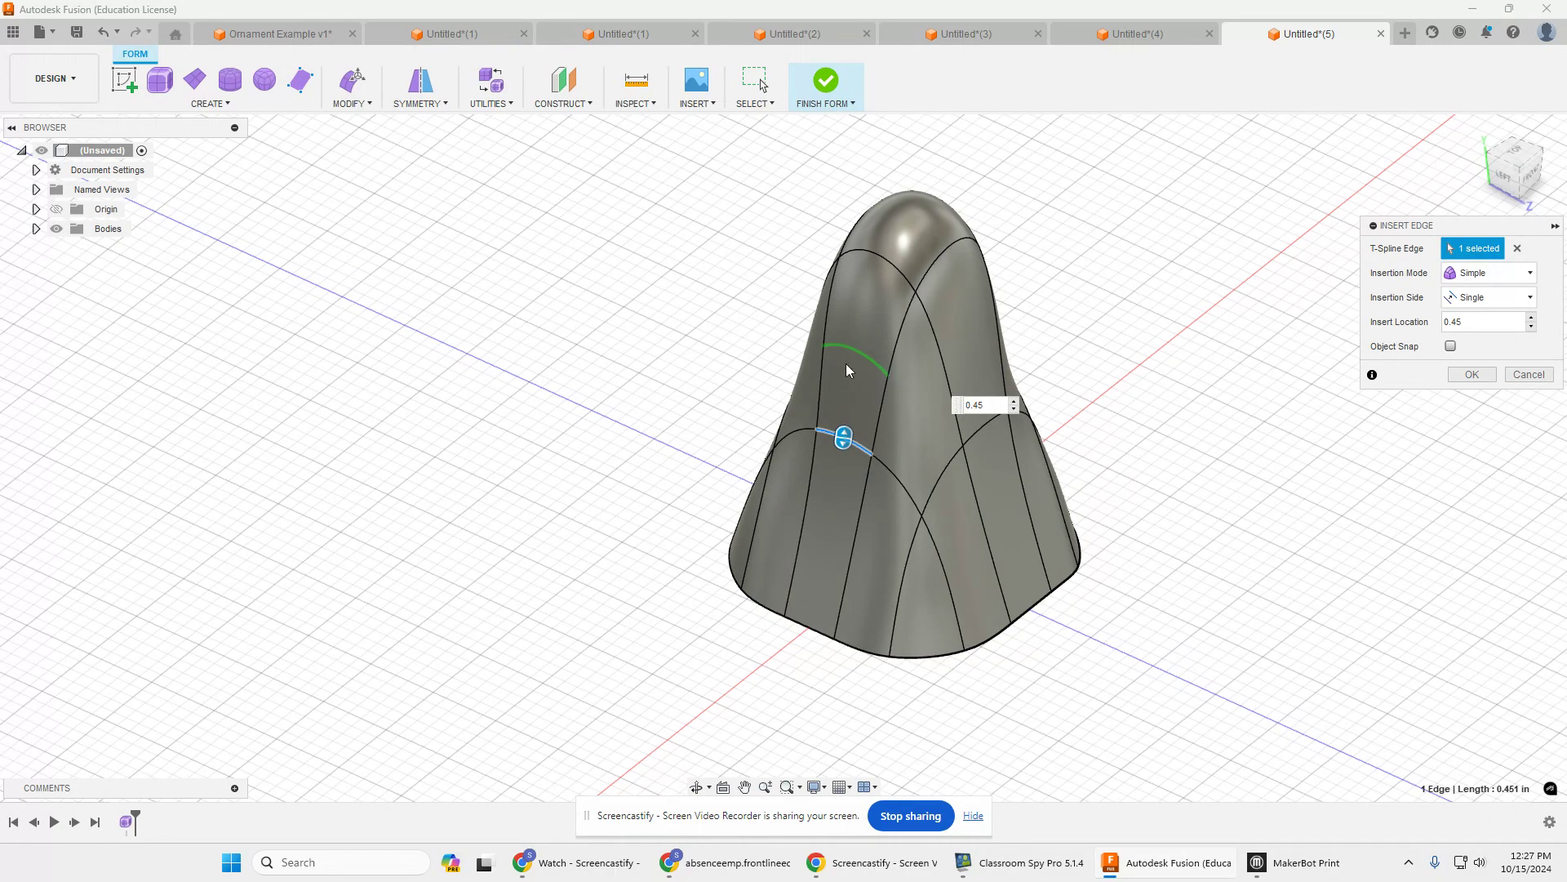
mouse_move(1200, 619)
middle_mouse_down("shift")
mouse_move(1086, 631)
mouse_move(1214, 623)
middle_mouse_up("shift")
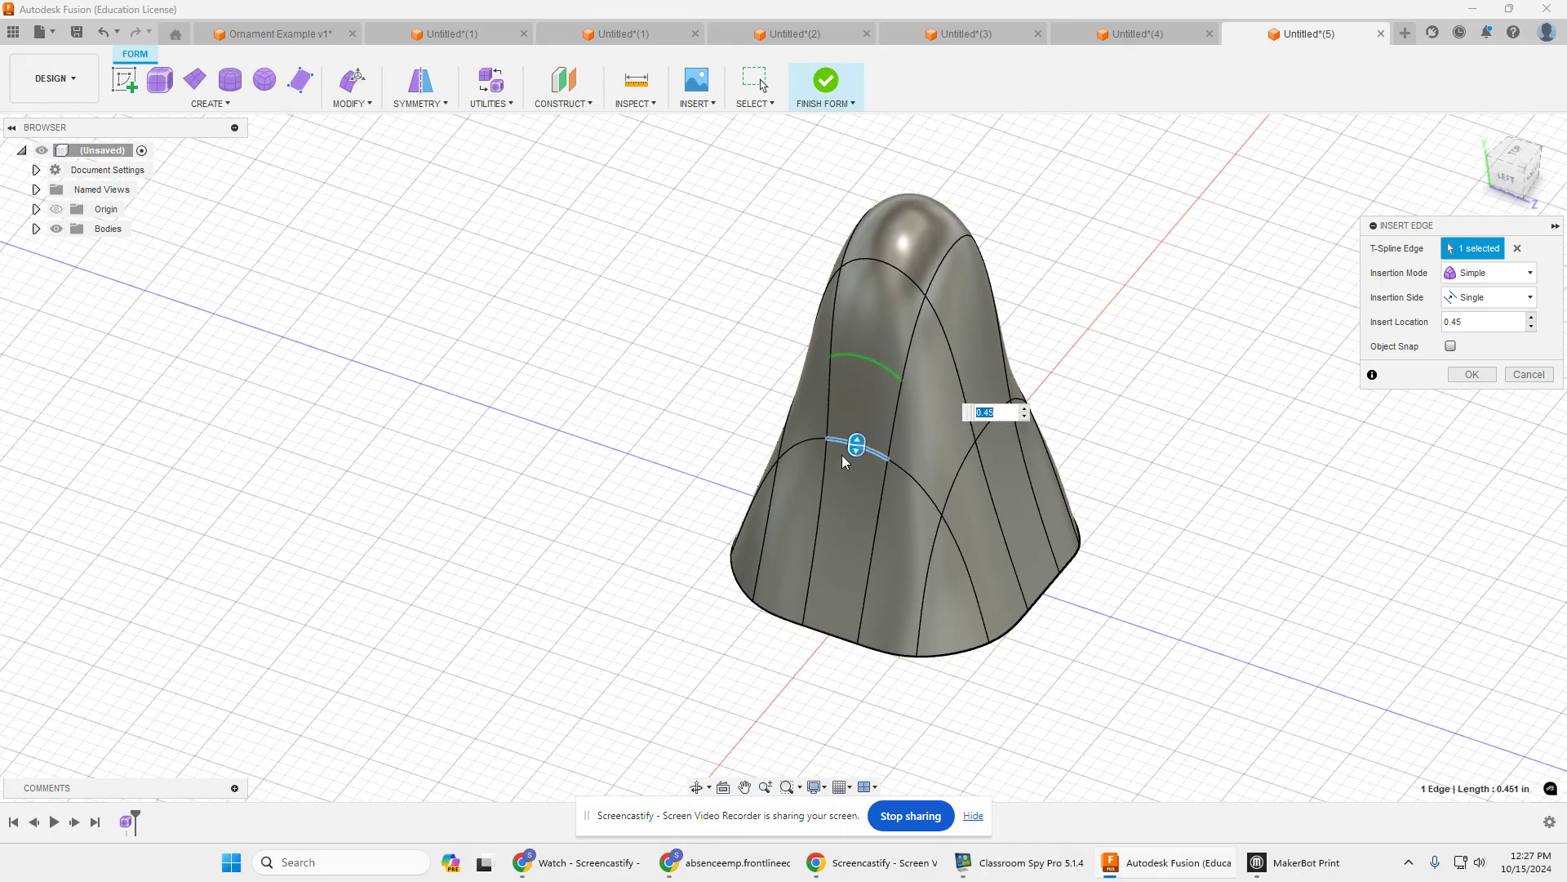
left_click(1471, 377)
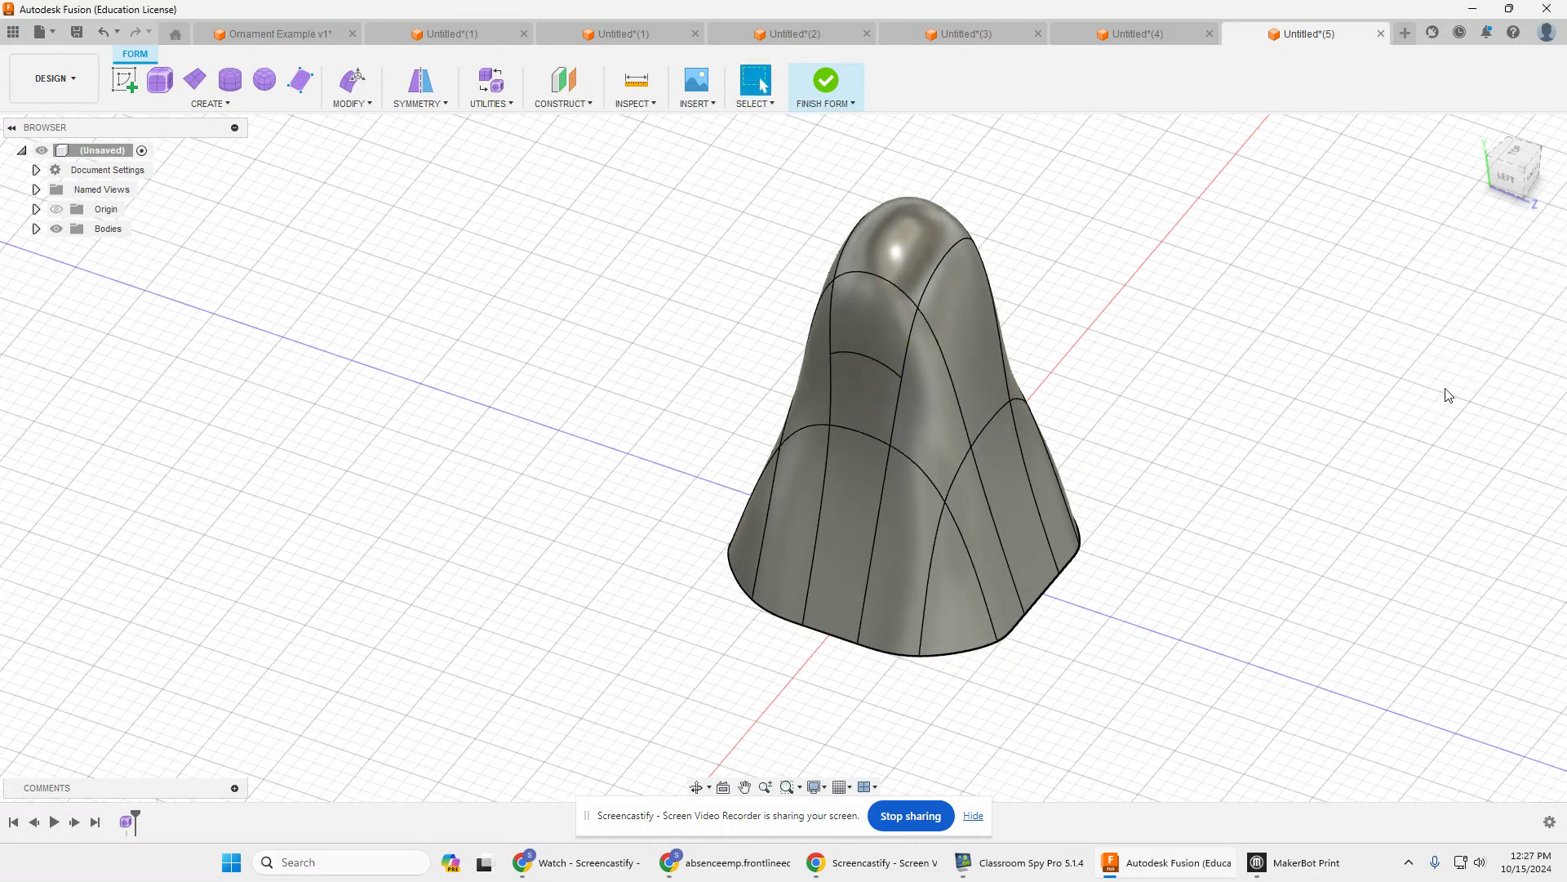
Step: Start Edit Form on the face just below the inserted edge on the form's right side, viewed squarely from the front
middle_click_drag(1227, 609, 1049, 628, "shift")
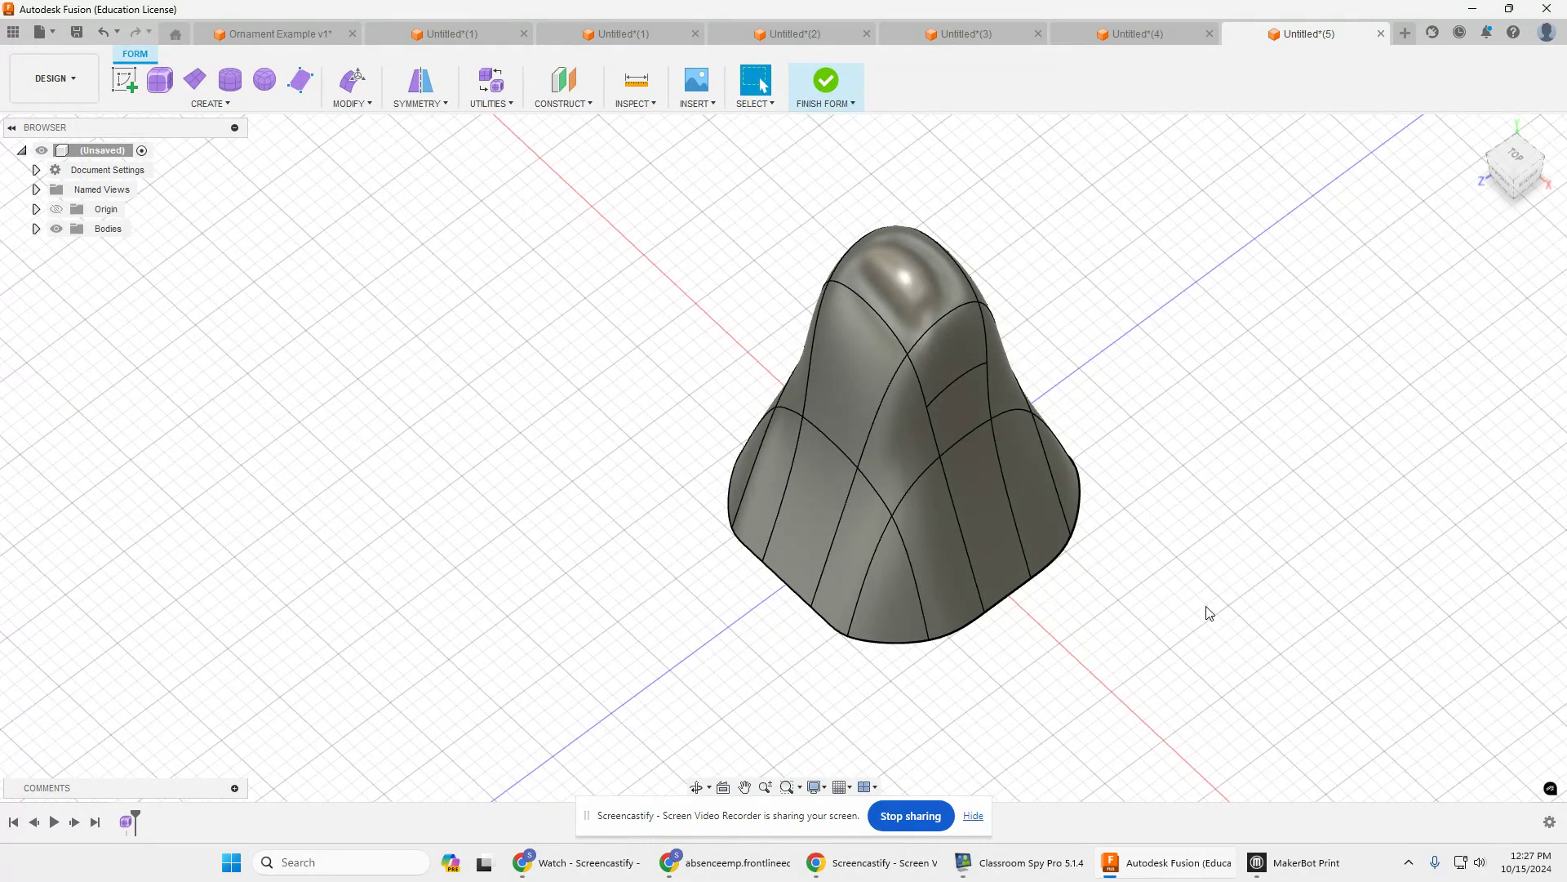
left_click(964, 423)
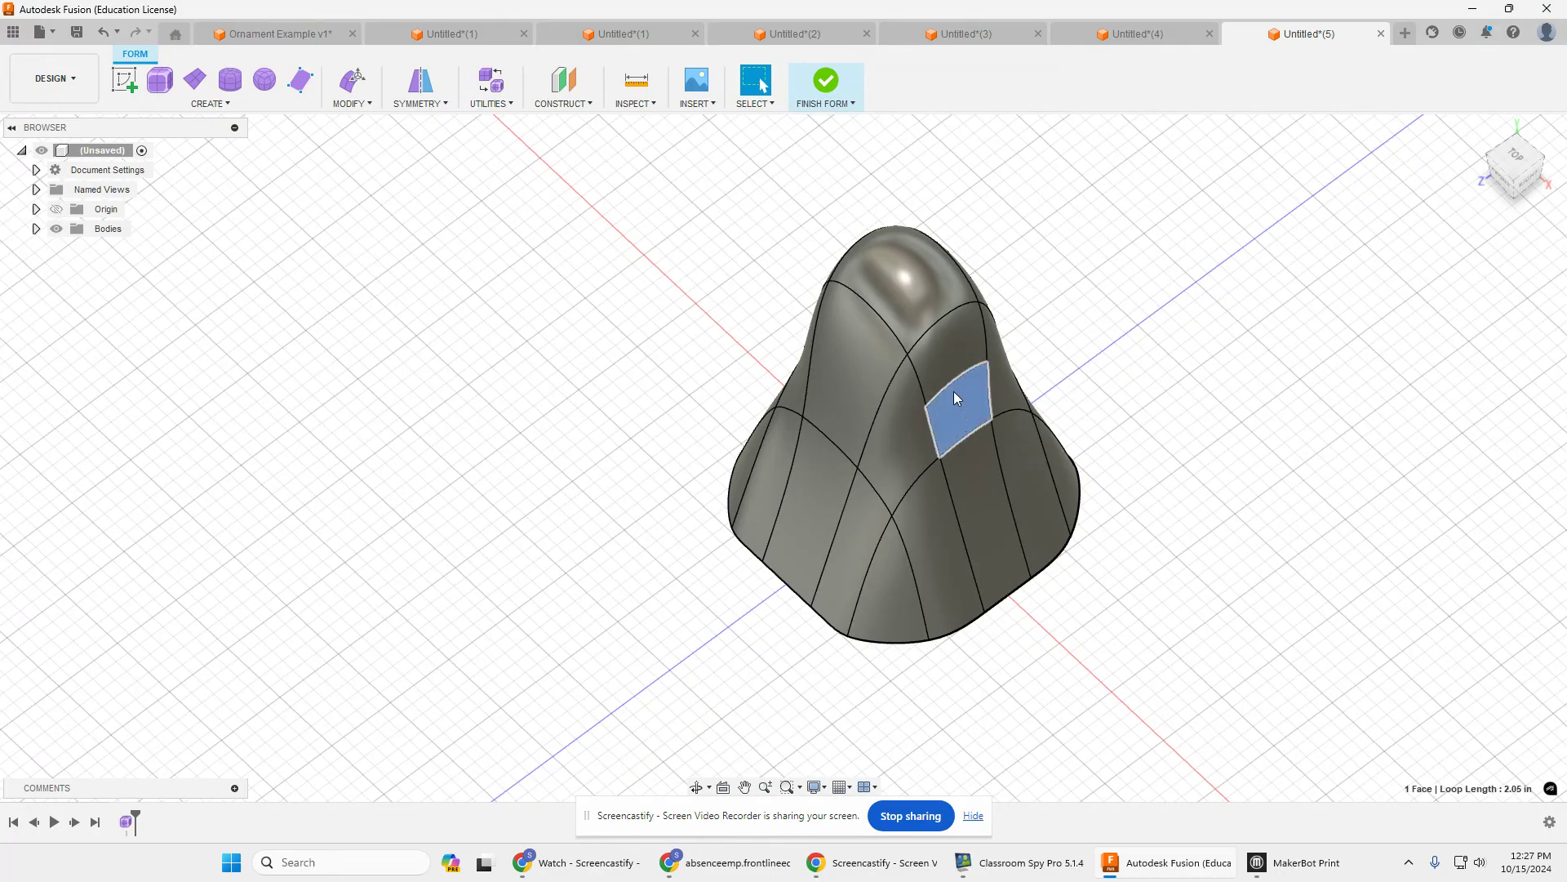
right_click(964, 403)
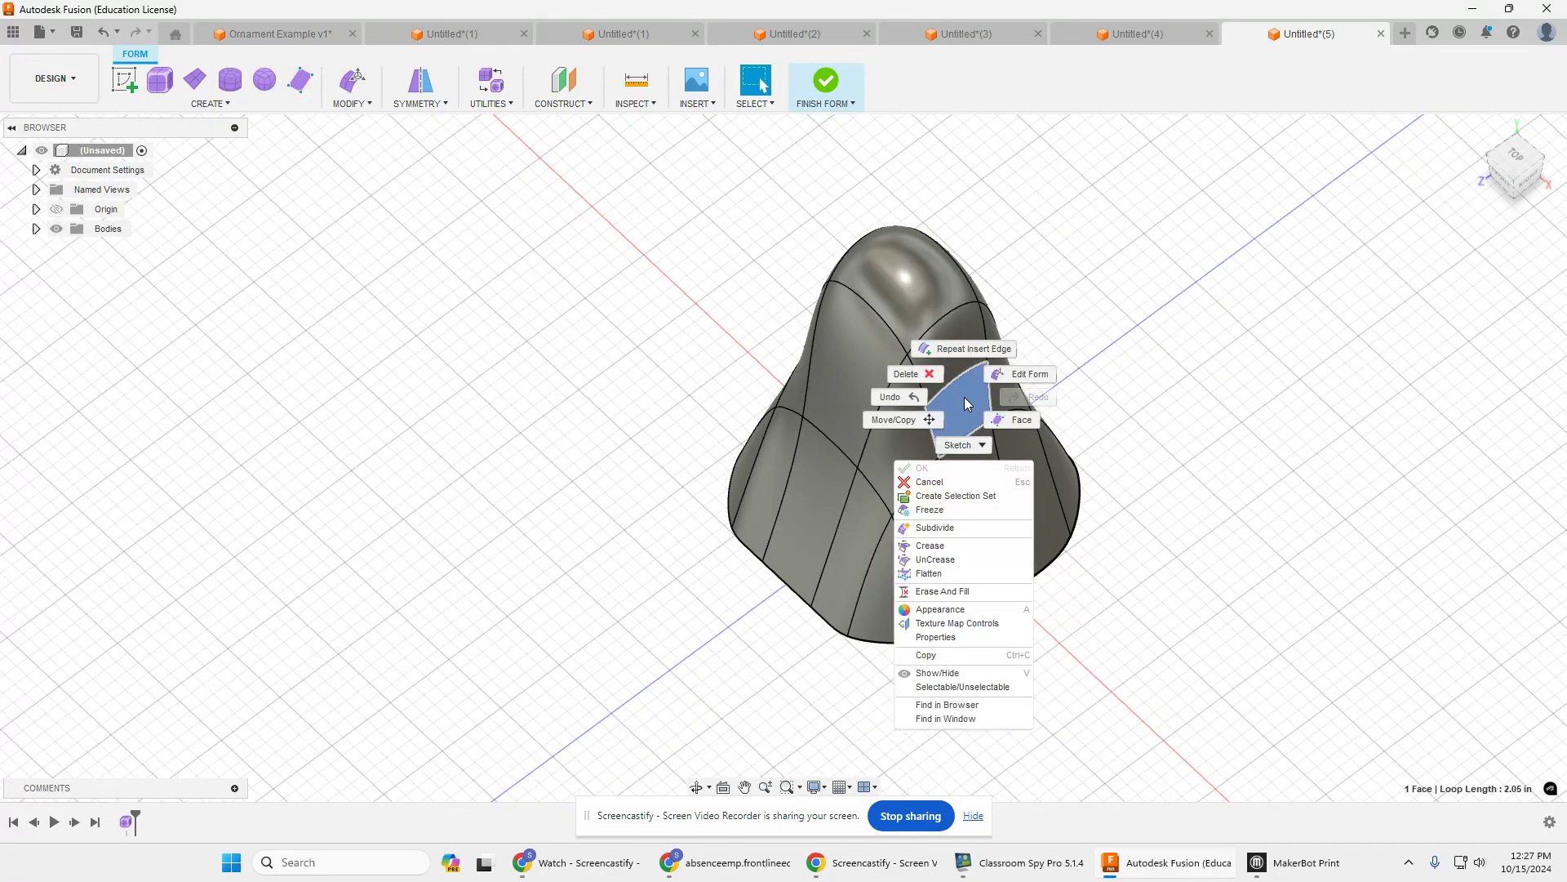
left_click(1013, 376)
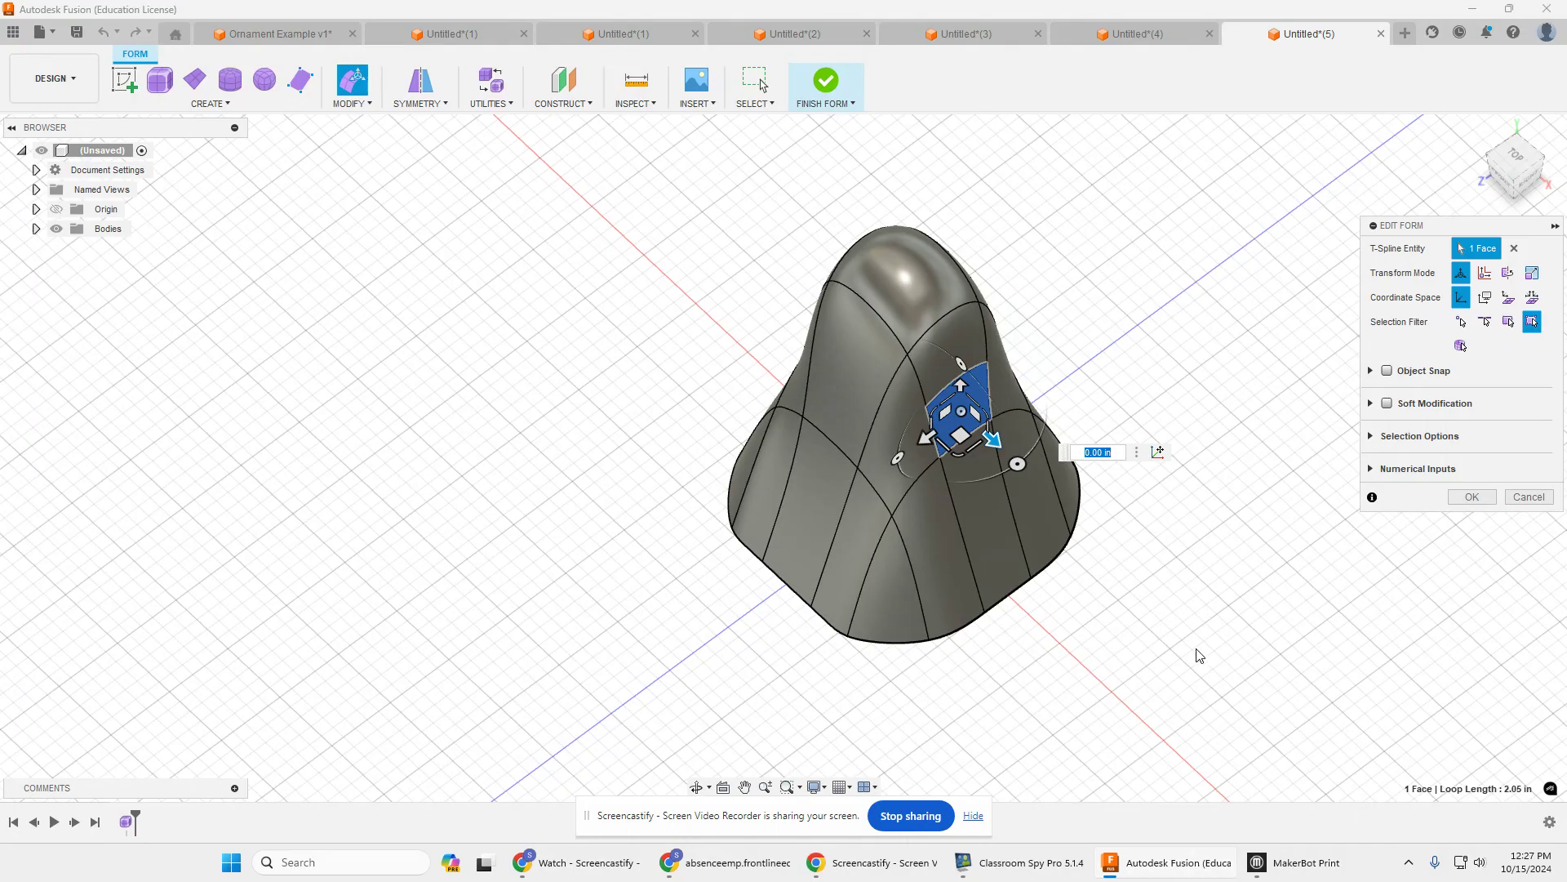
left_click(1499, 179)
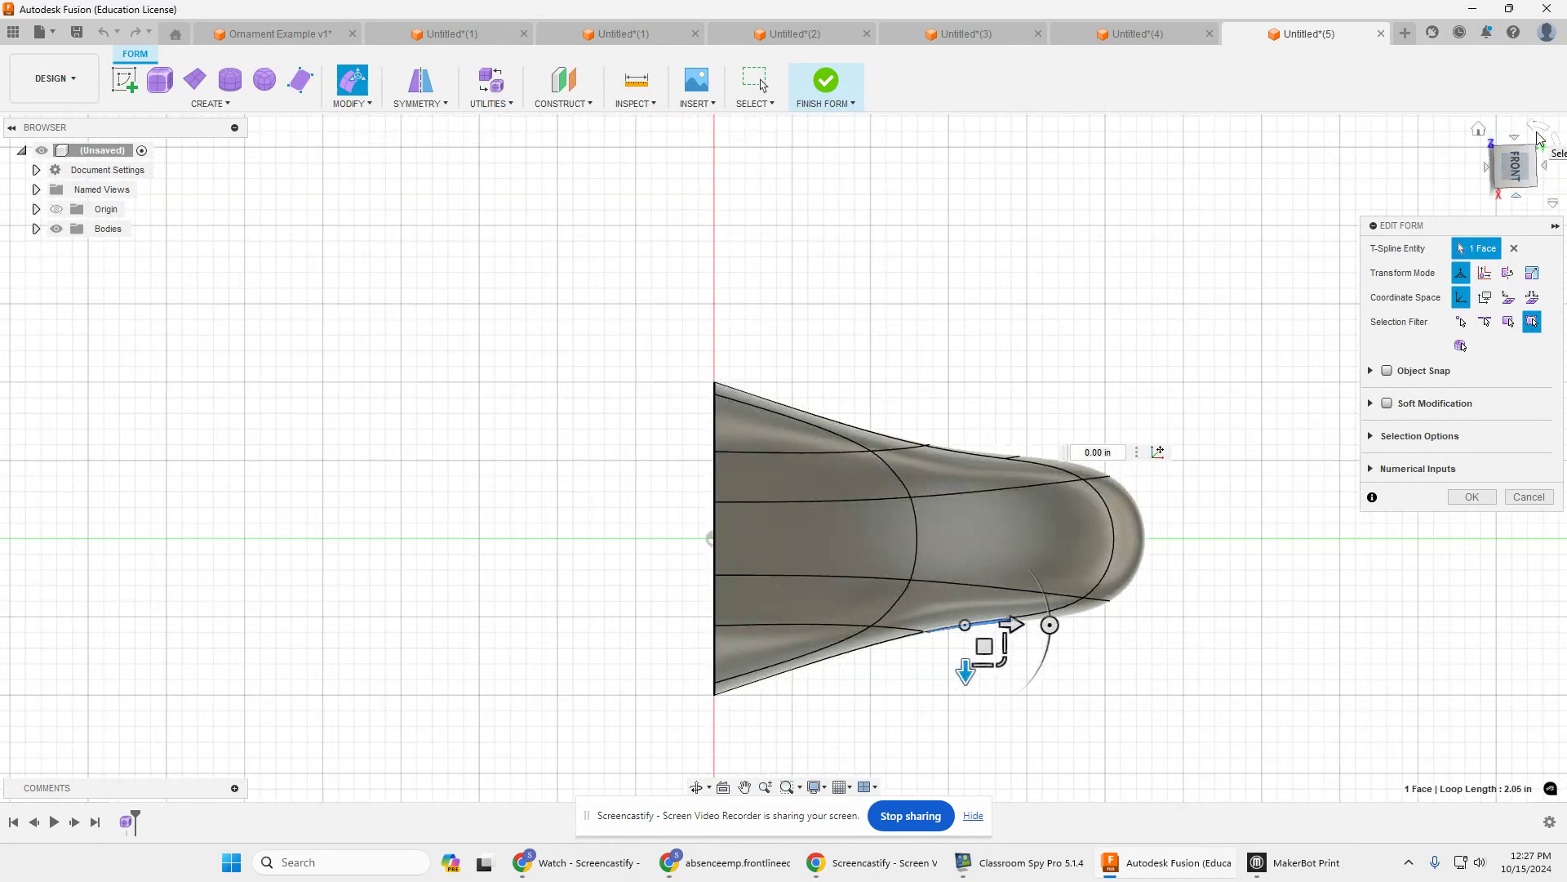
left_click(1539, 137)
middle_click_drag(1169, 327, 1102, 482)
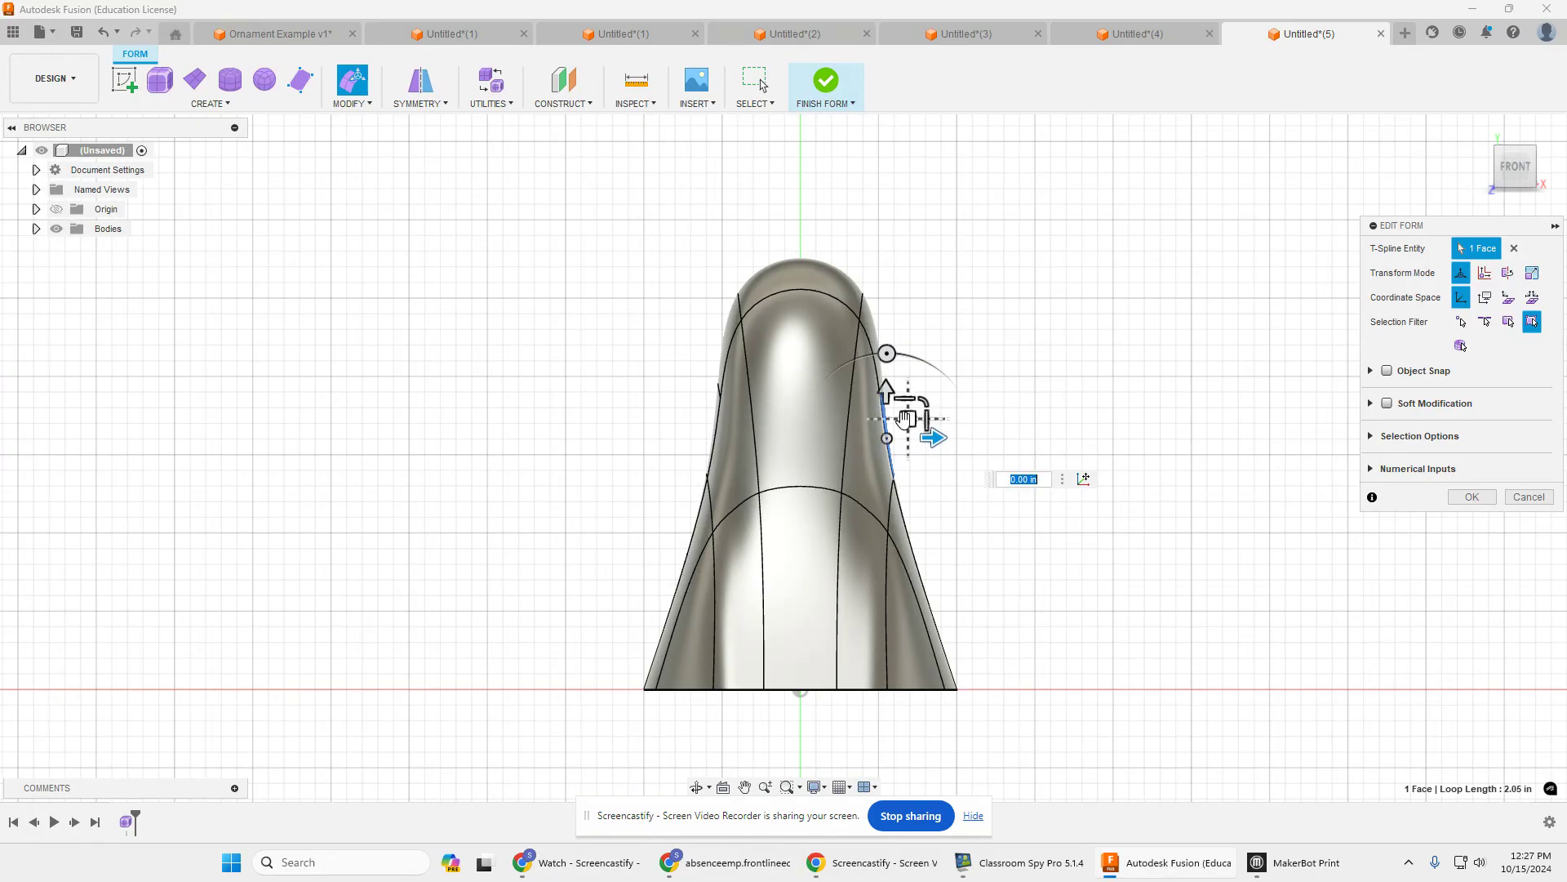
left_click_drag(909, 419, 1112, 291)
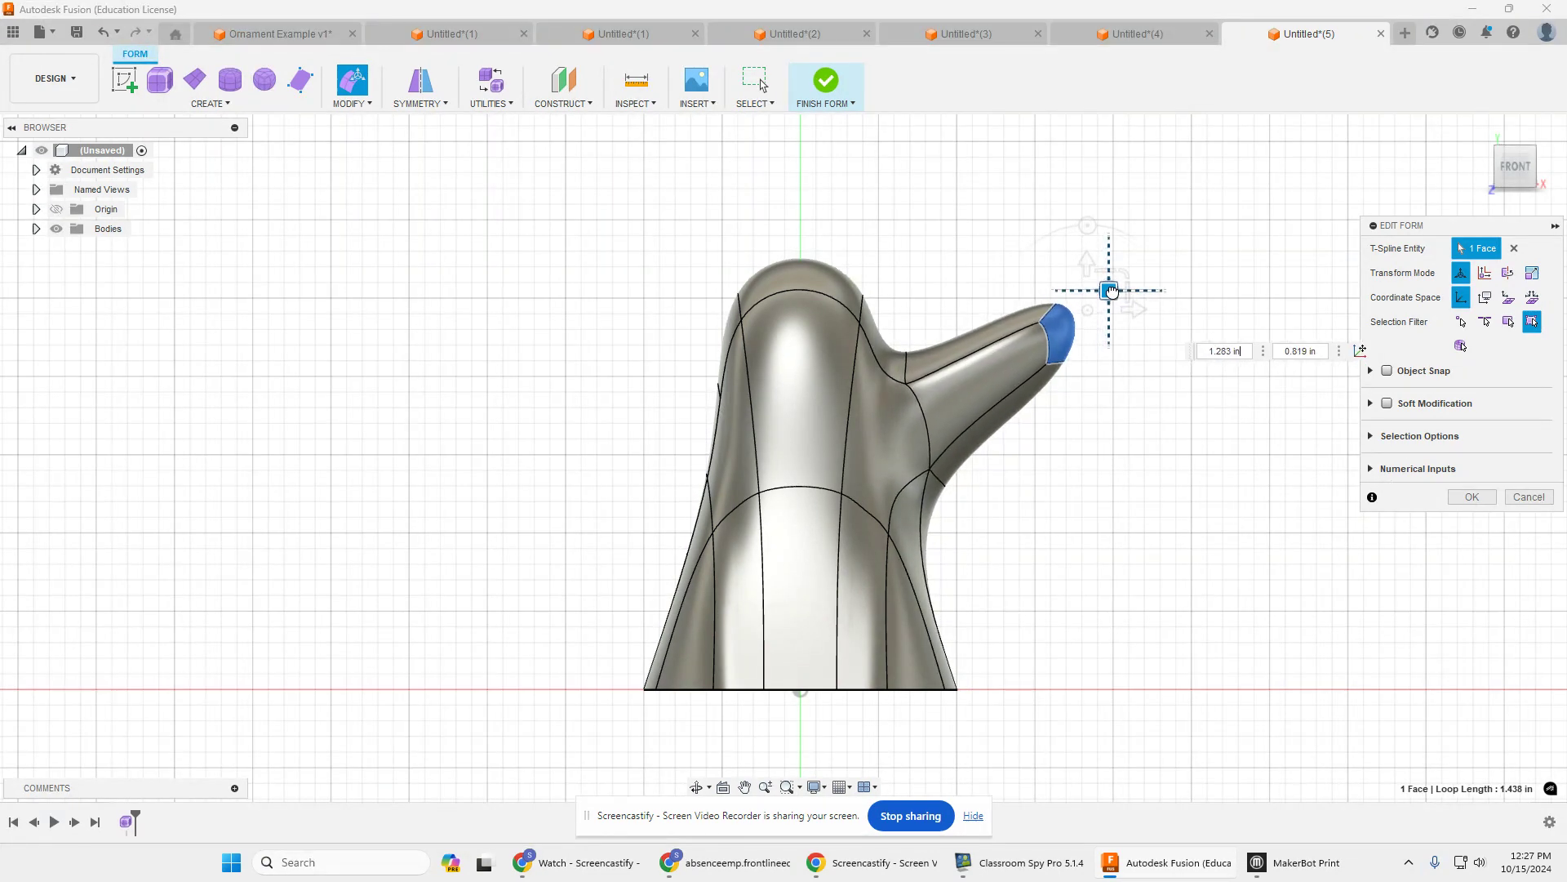
key("ctrl+z")
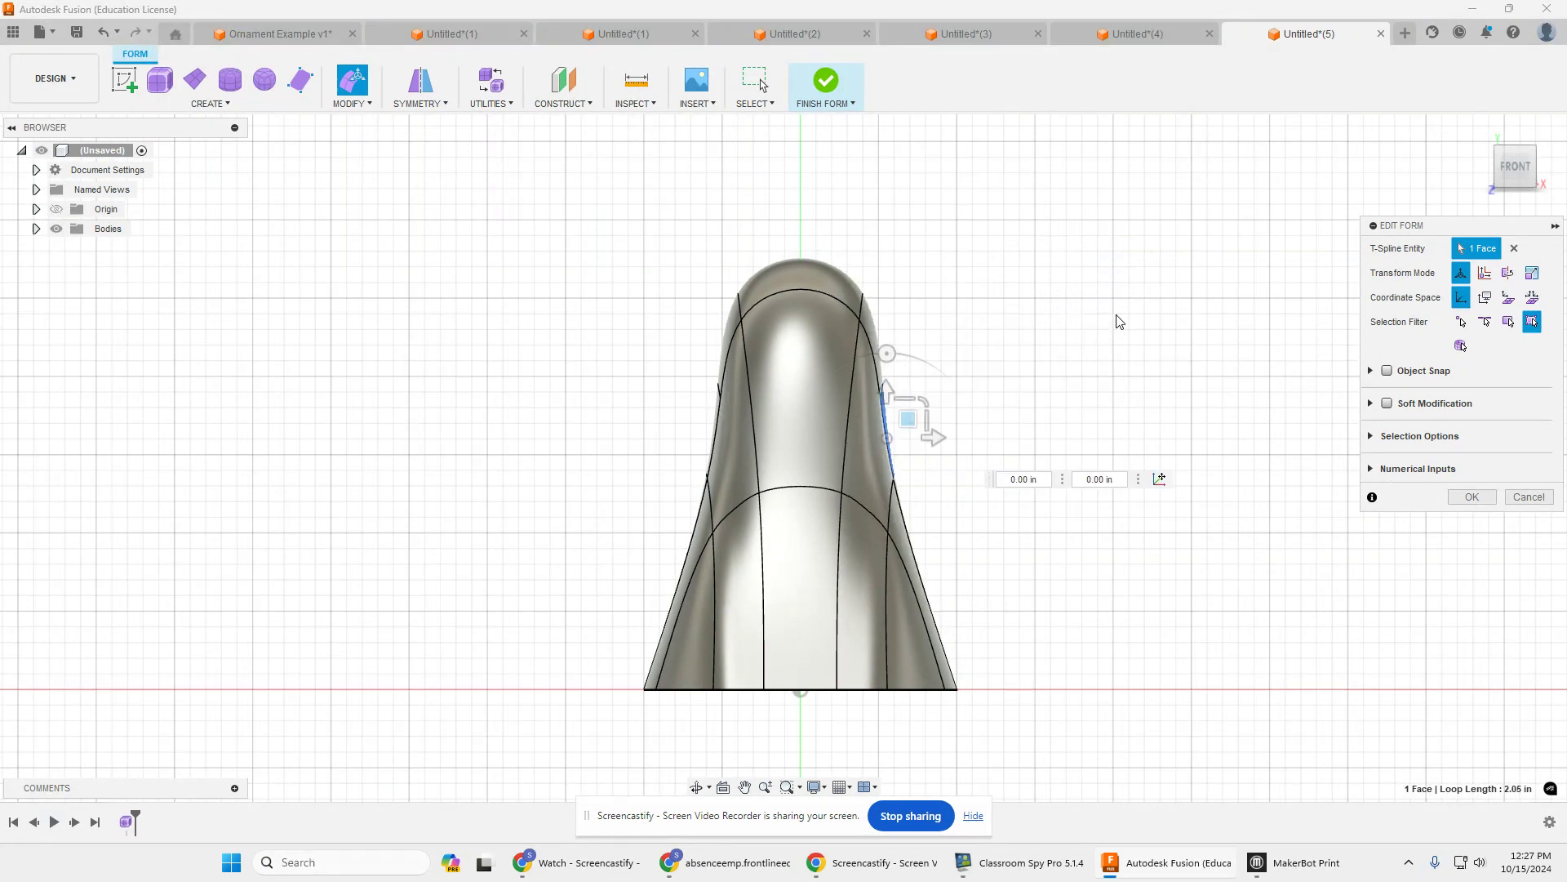
left_click_drag(909, 419, 1124, 309)
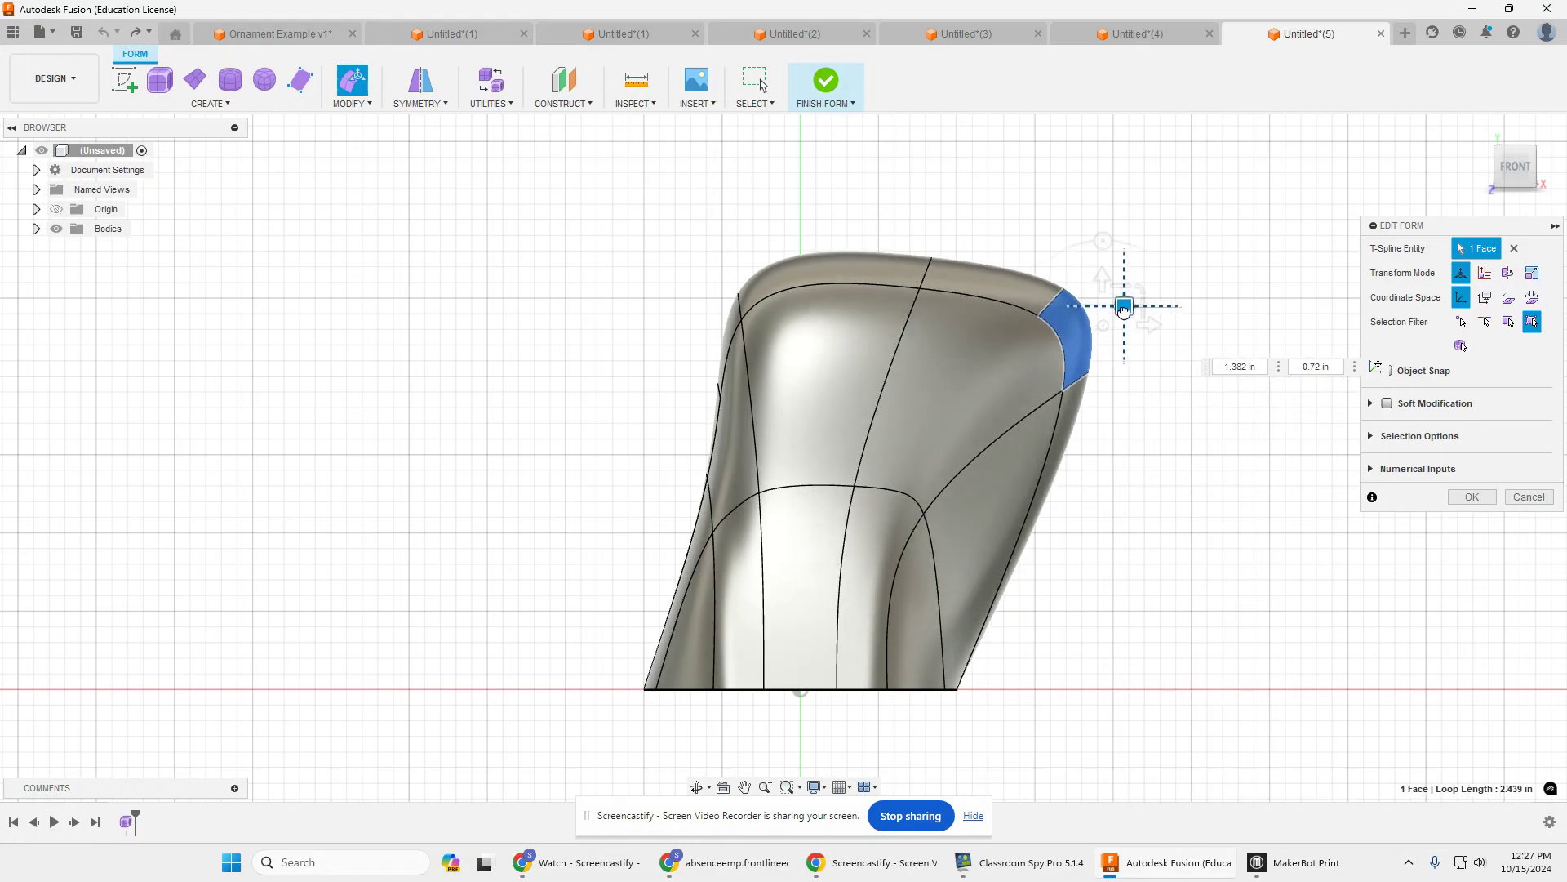
key("ctrl+z")
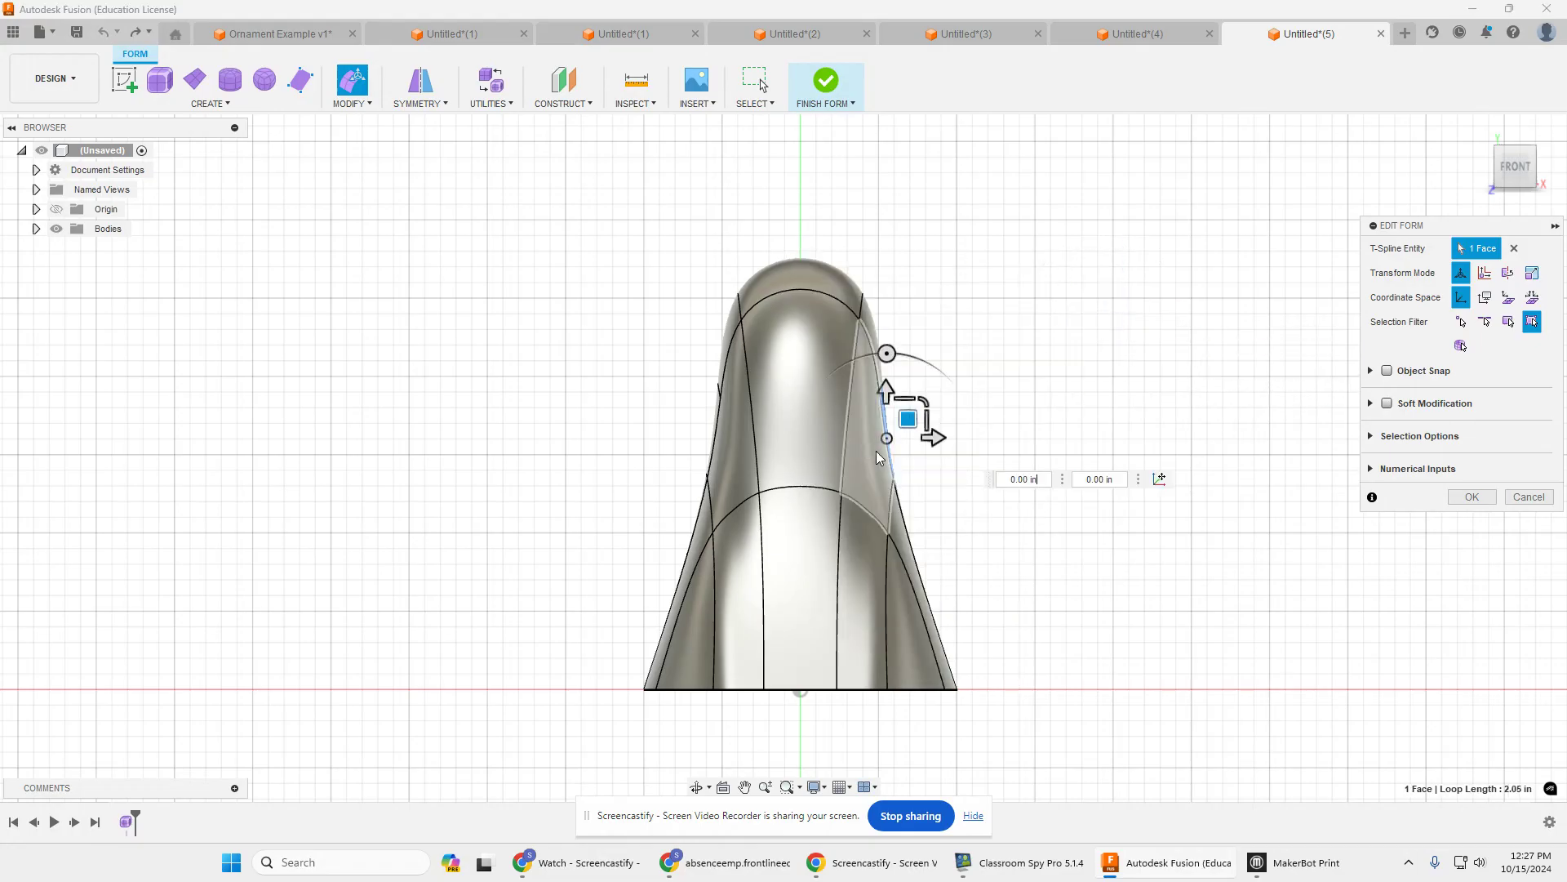
Step: Pull the selected face outward about 1.23 in and up about 0.88 in to form the right arm, and finish the form edit
left_click_drag(909, 419, 1101, 284)
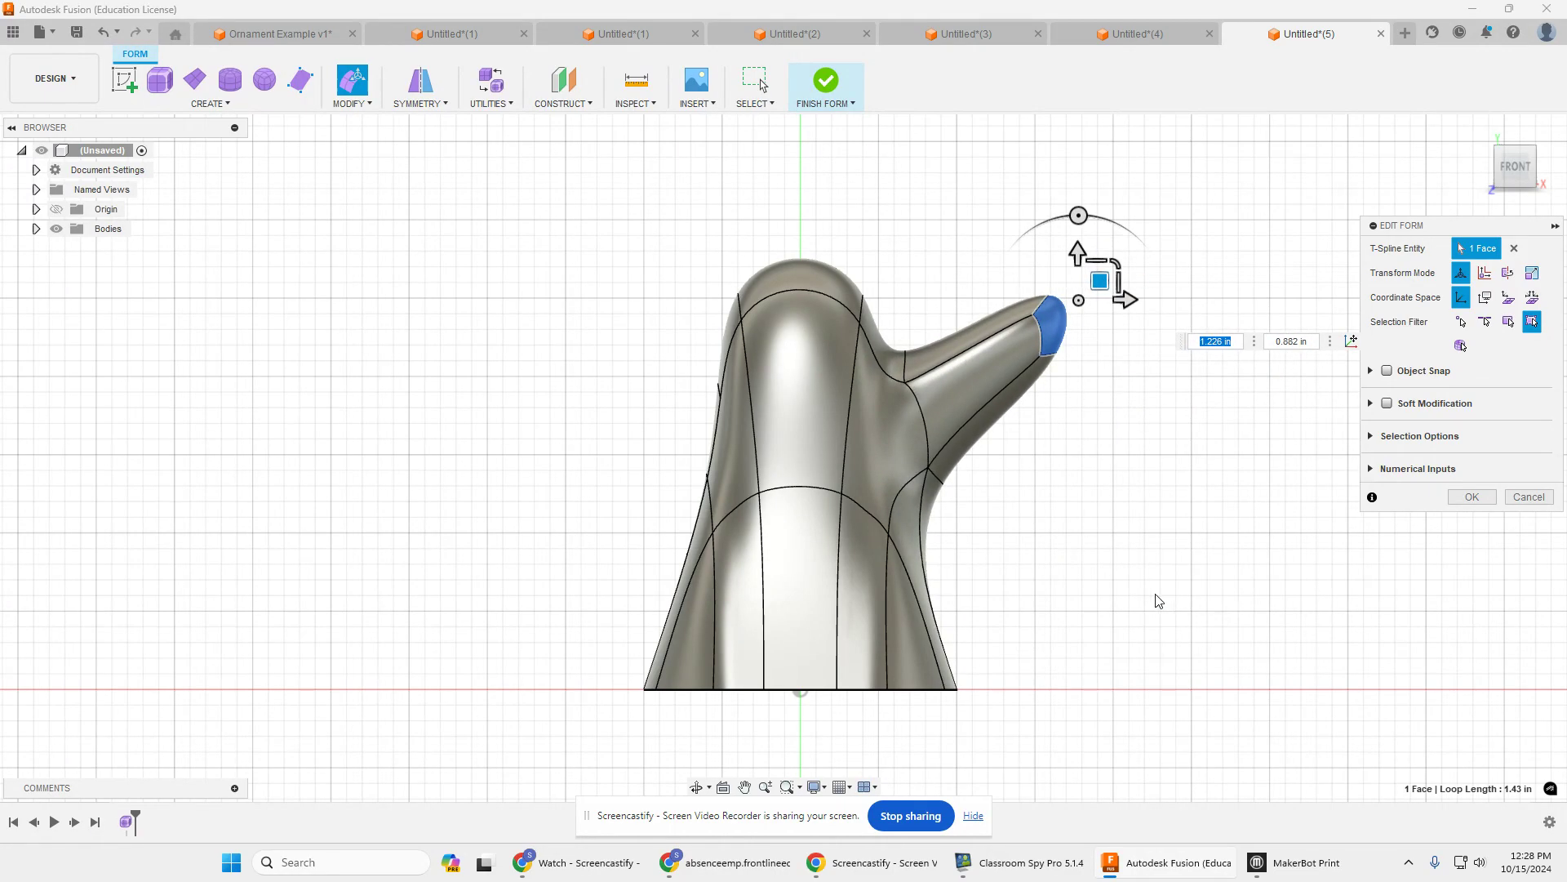
left_click(1474, 497)
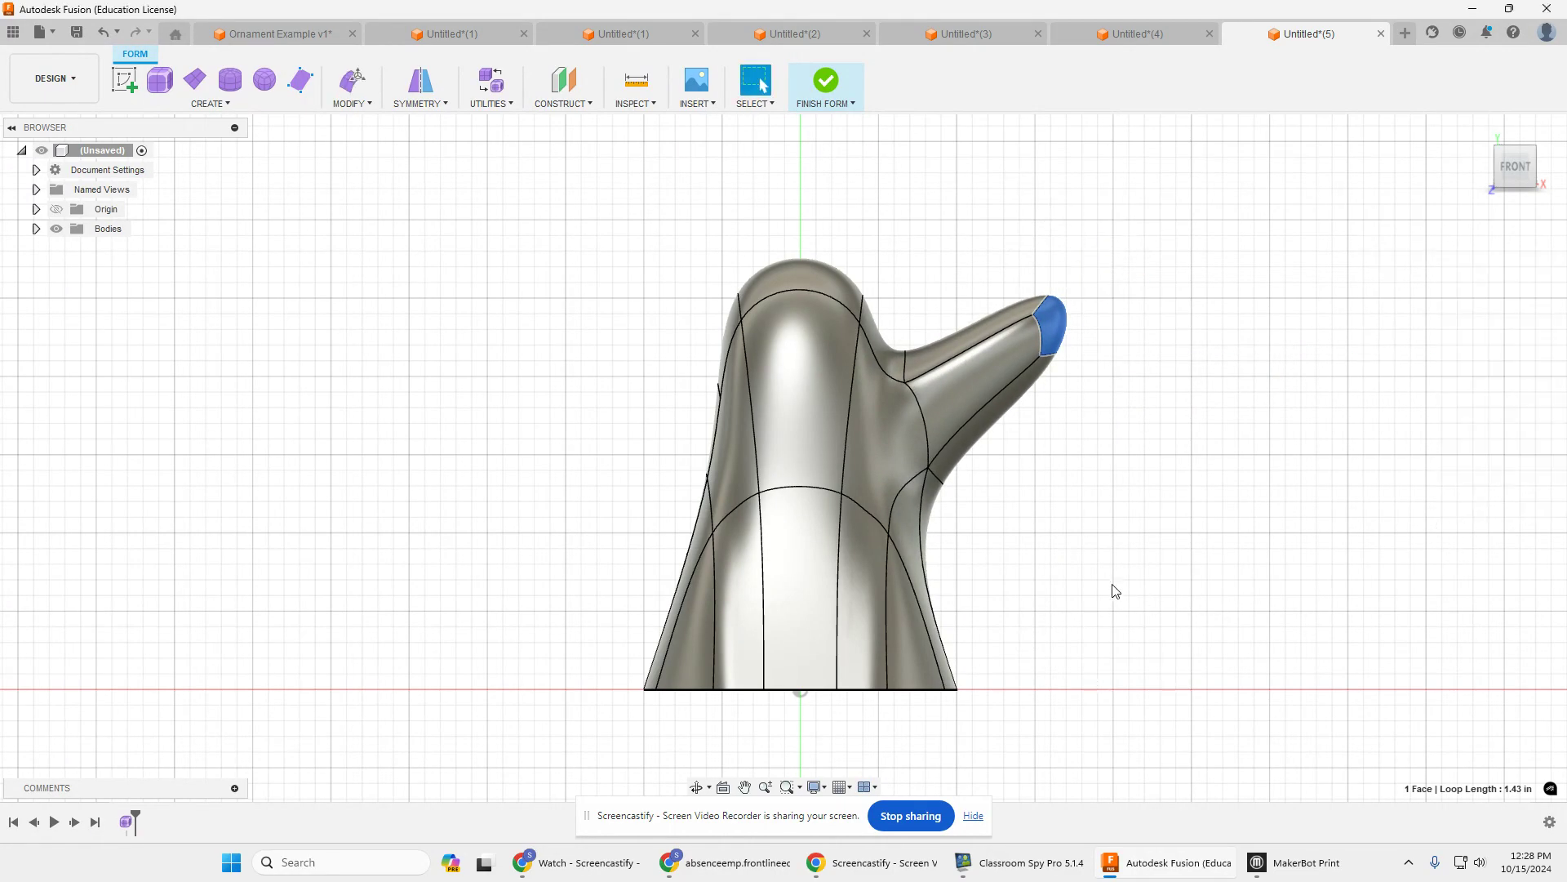
Step: Form the left arm by moving the face below the left side's inserted edge about 1.20 in outward and 0.81 in up in front view
middle_click_drag(1144, 571, 1215, 577, "shift")
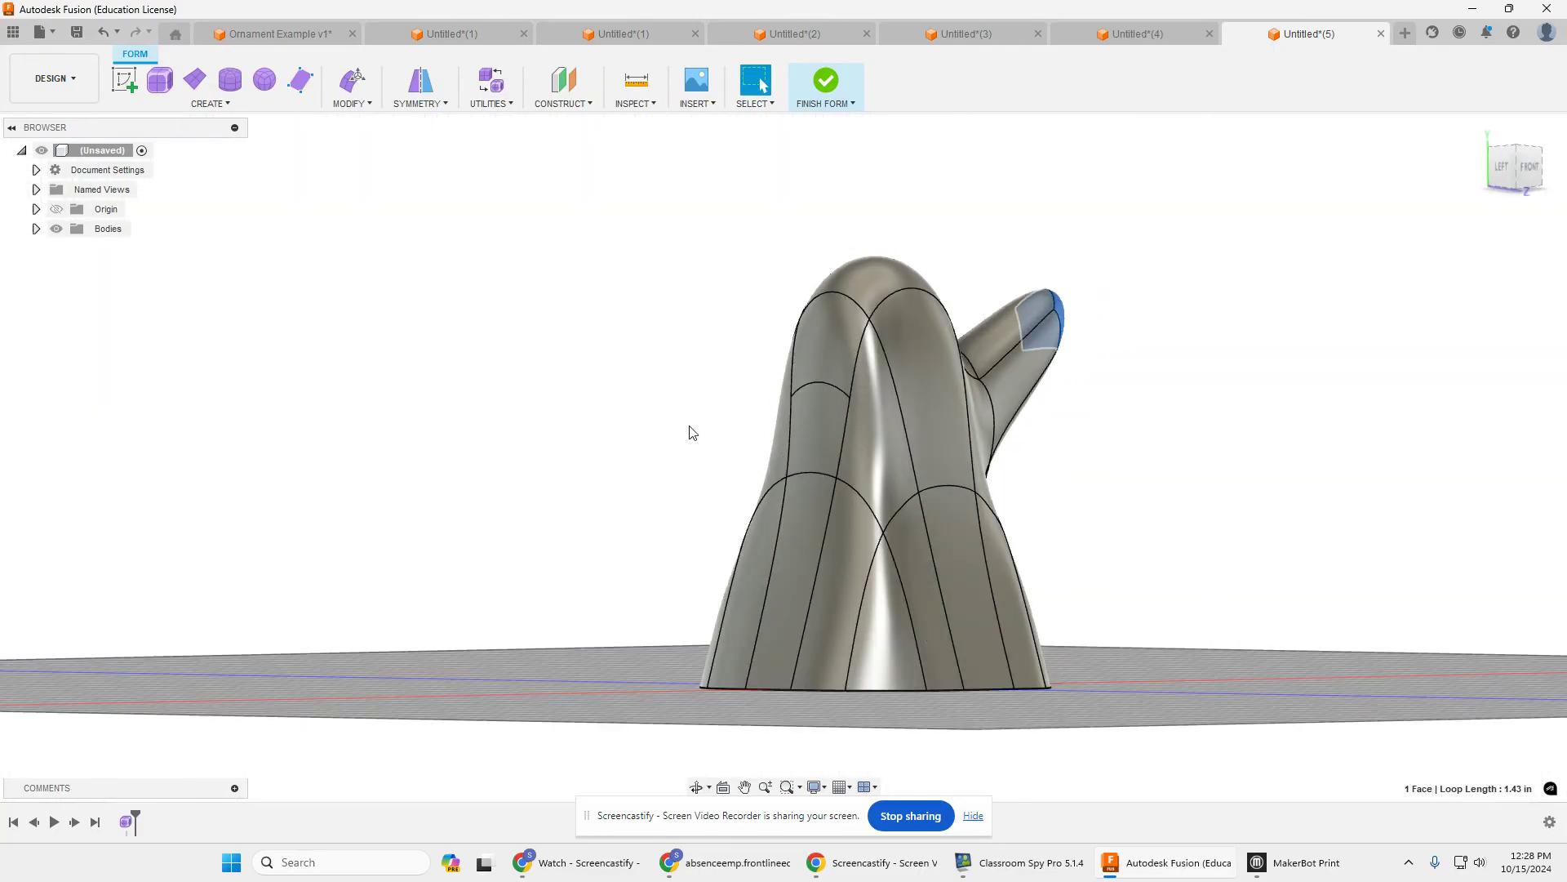
left_click(819, 420)
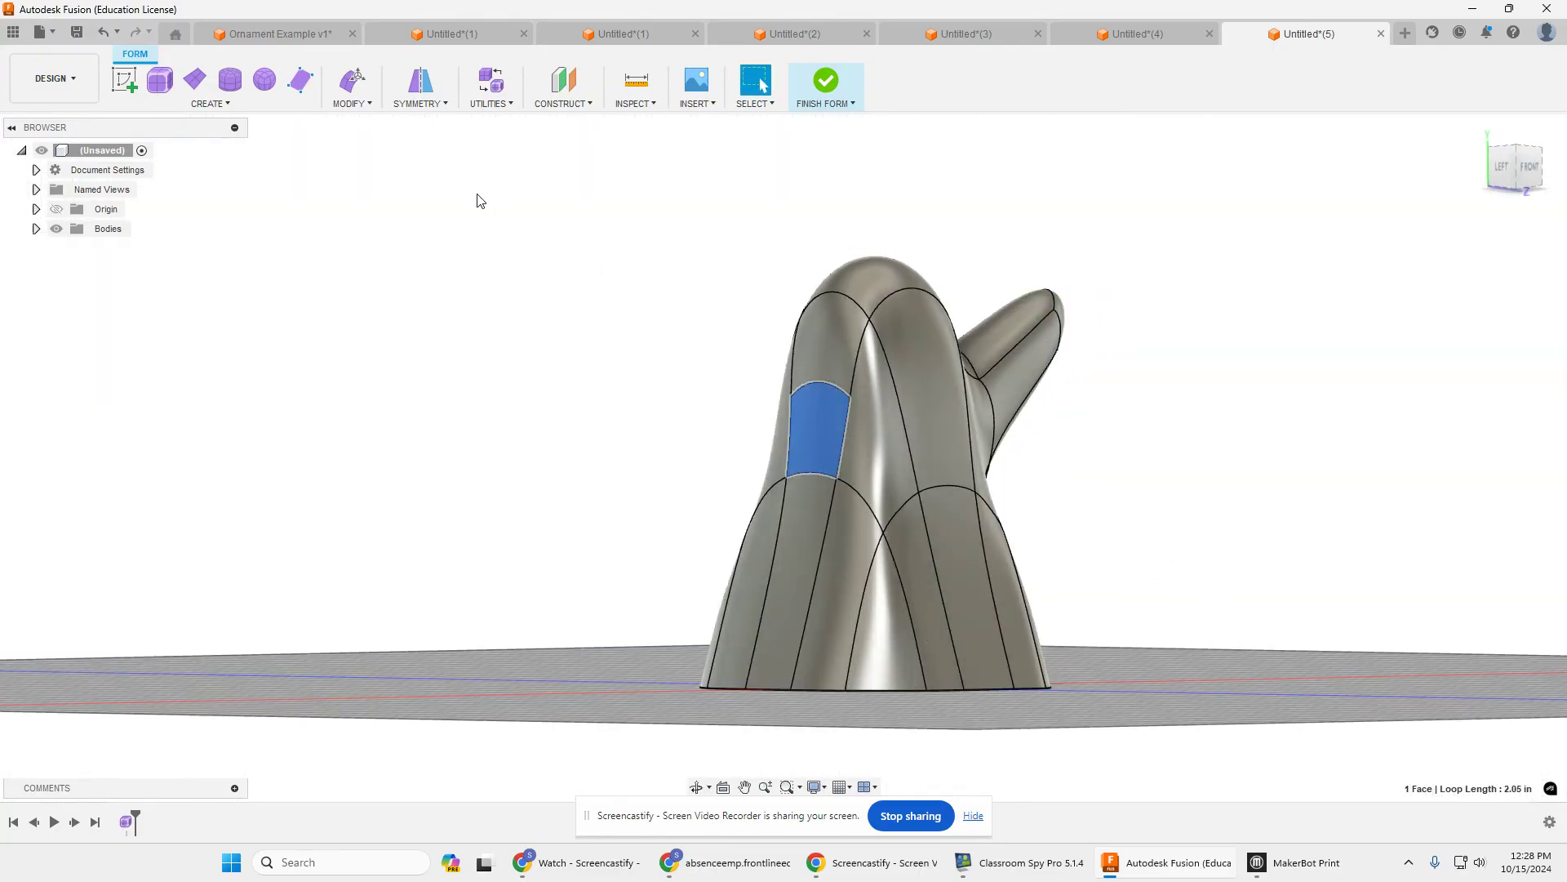
right_click(810, 445)
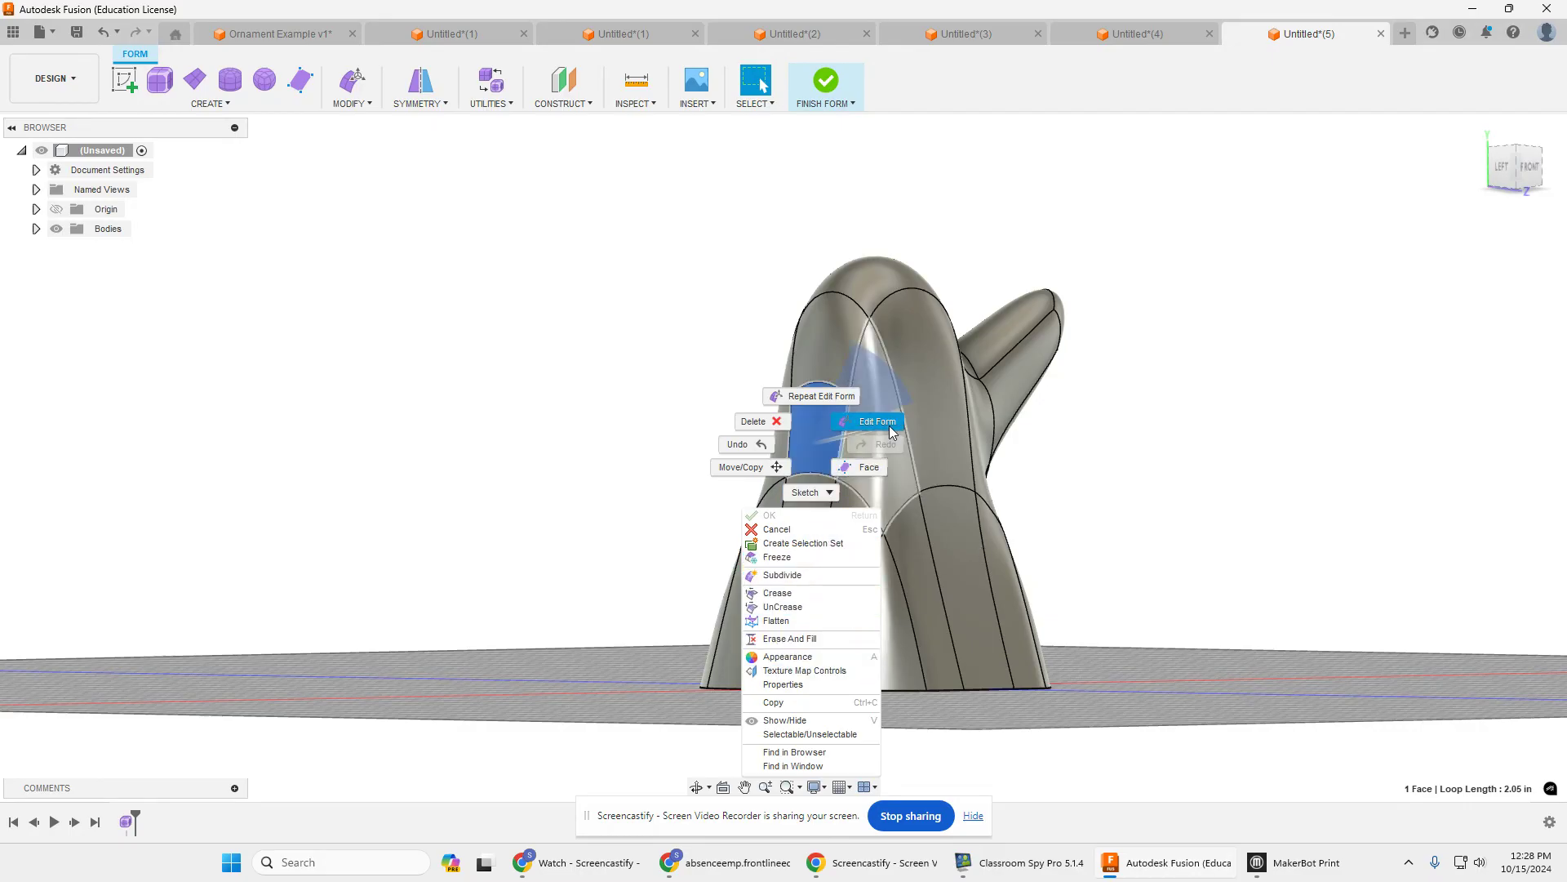
left_click(872, 422)
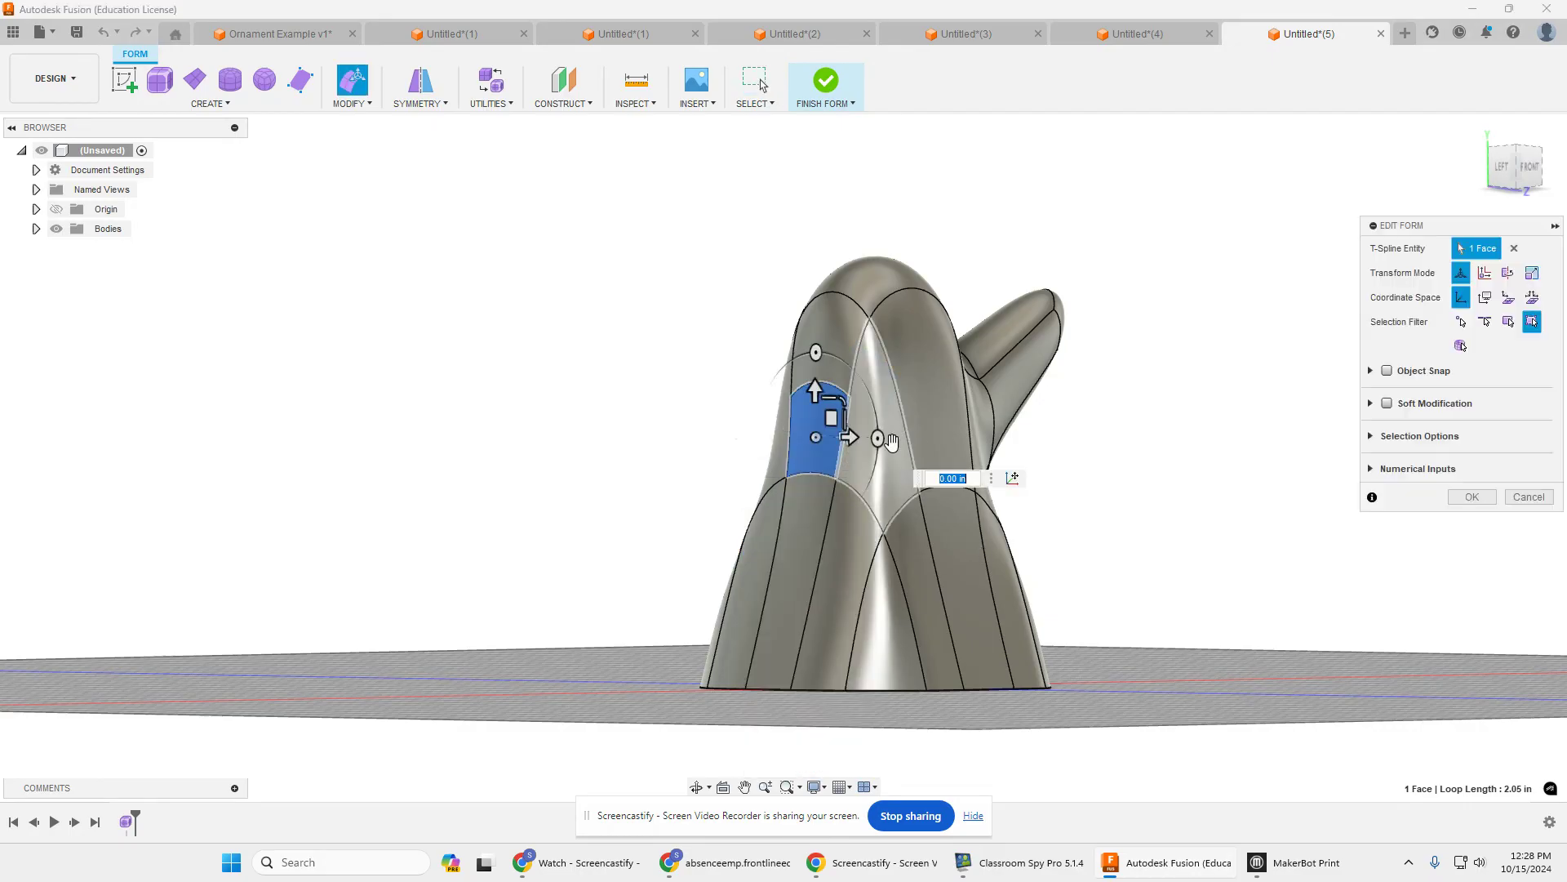
left_click(1532, 167)
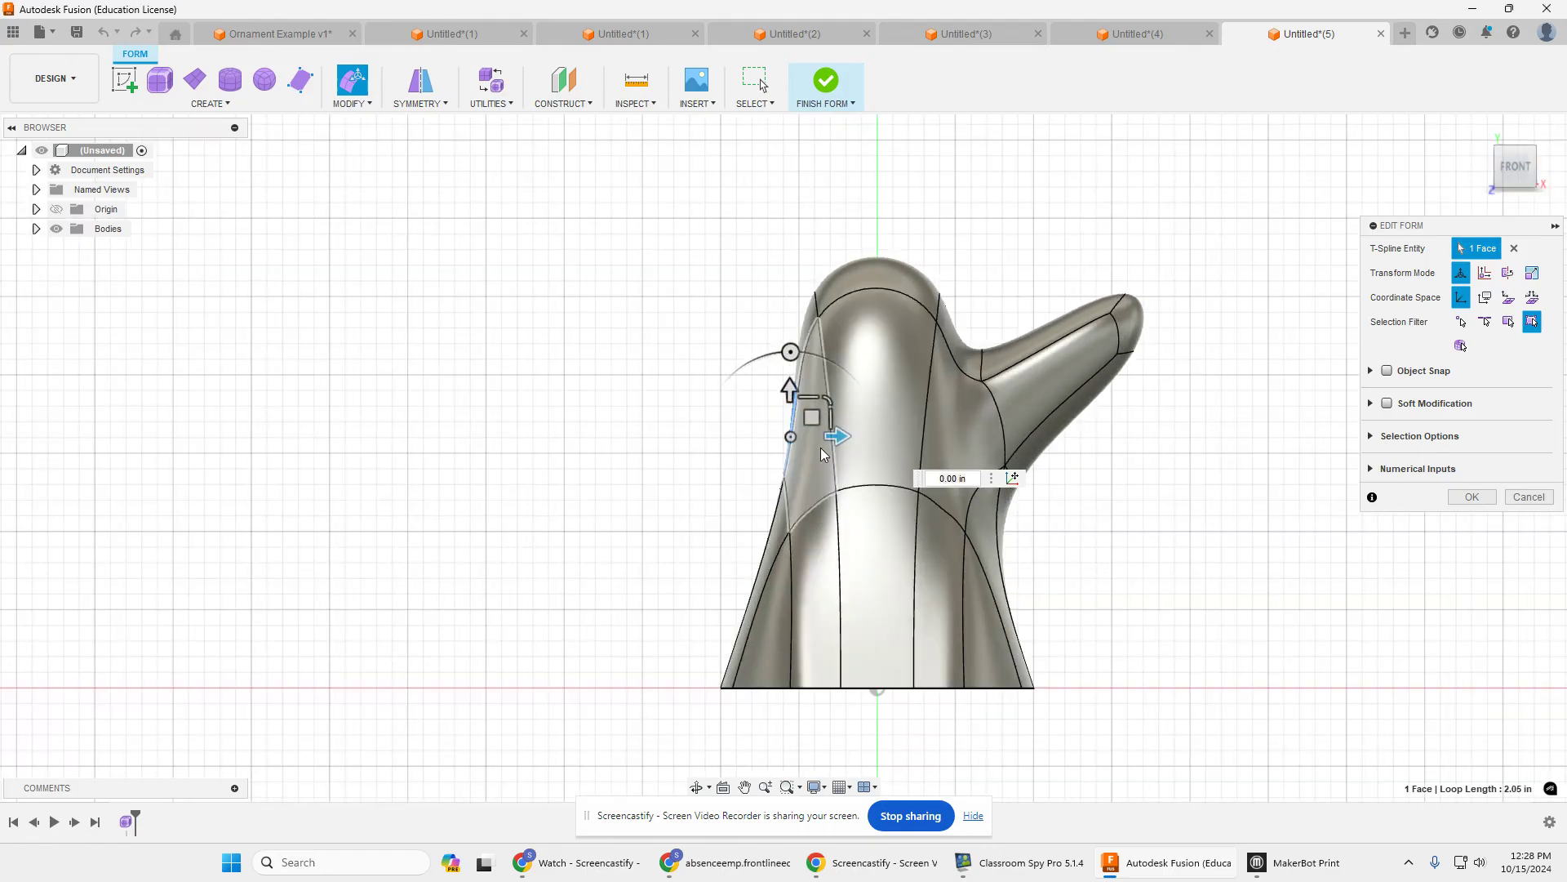
left_click_drag(817, 431, 625, 292)
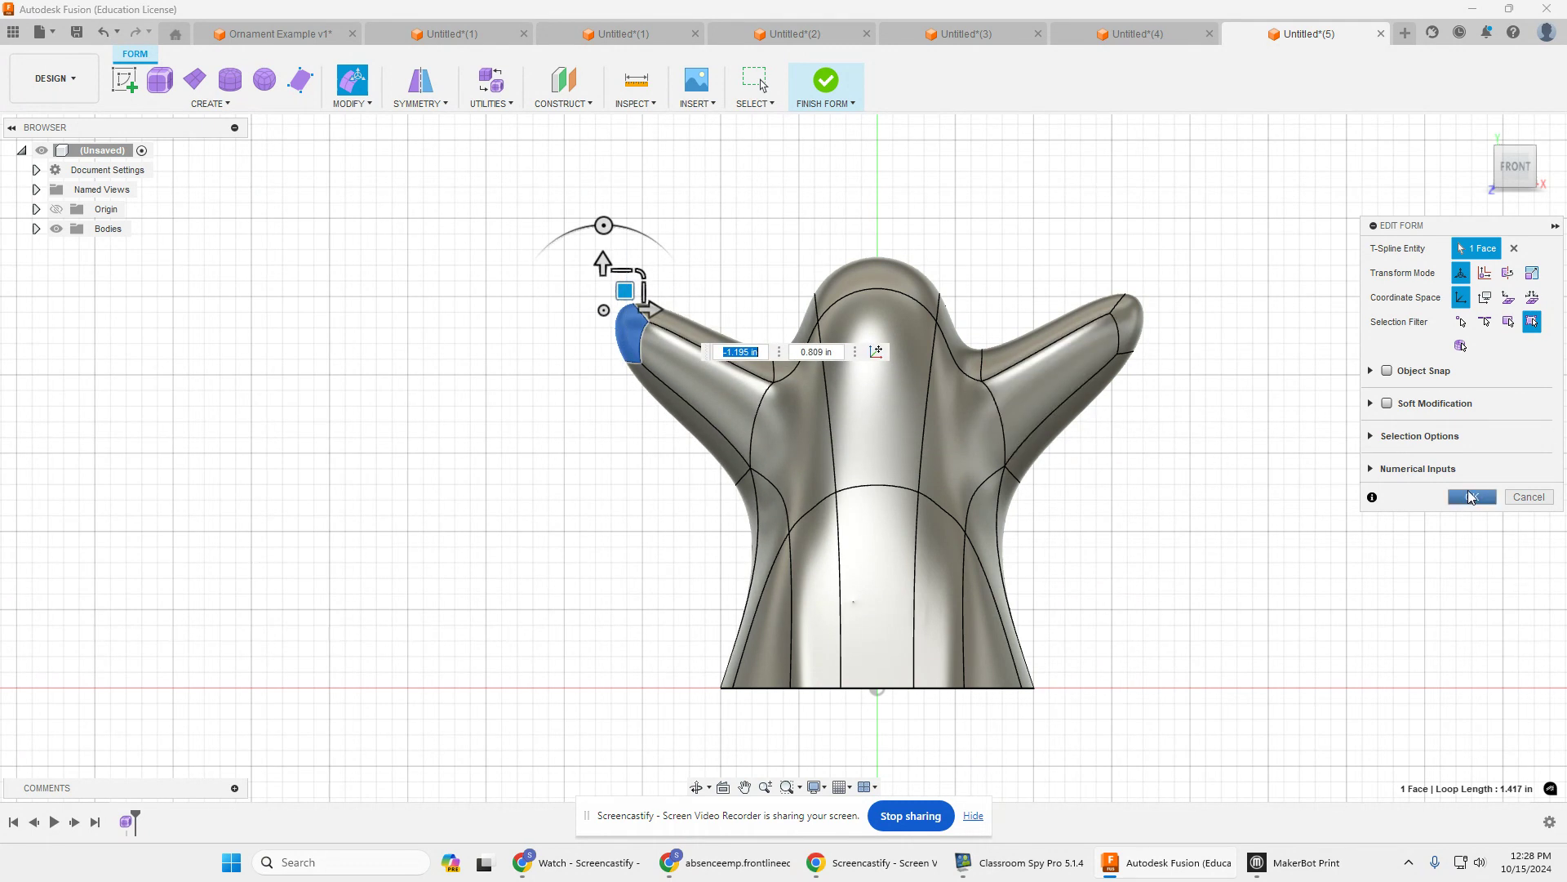
left_click(1471, 500)
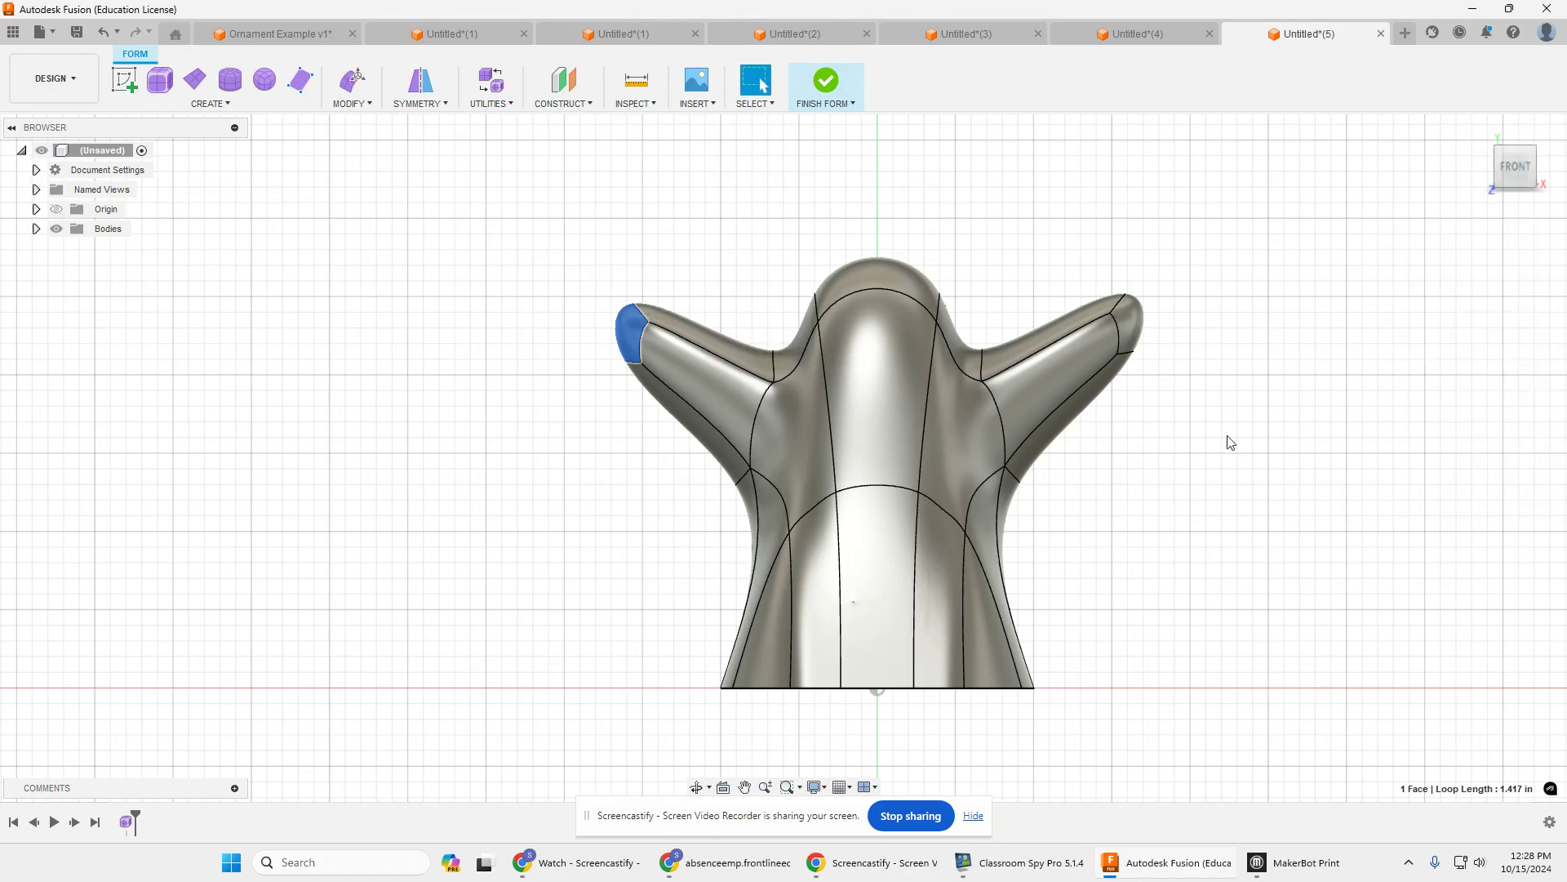
Step: Move the right arm's end face about 1.39 in forward and 0.17 in down, nudge it slightly further forward, and clear the selection
middle_click_drag(1233, 477, 1119, 490, "shift")
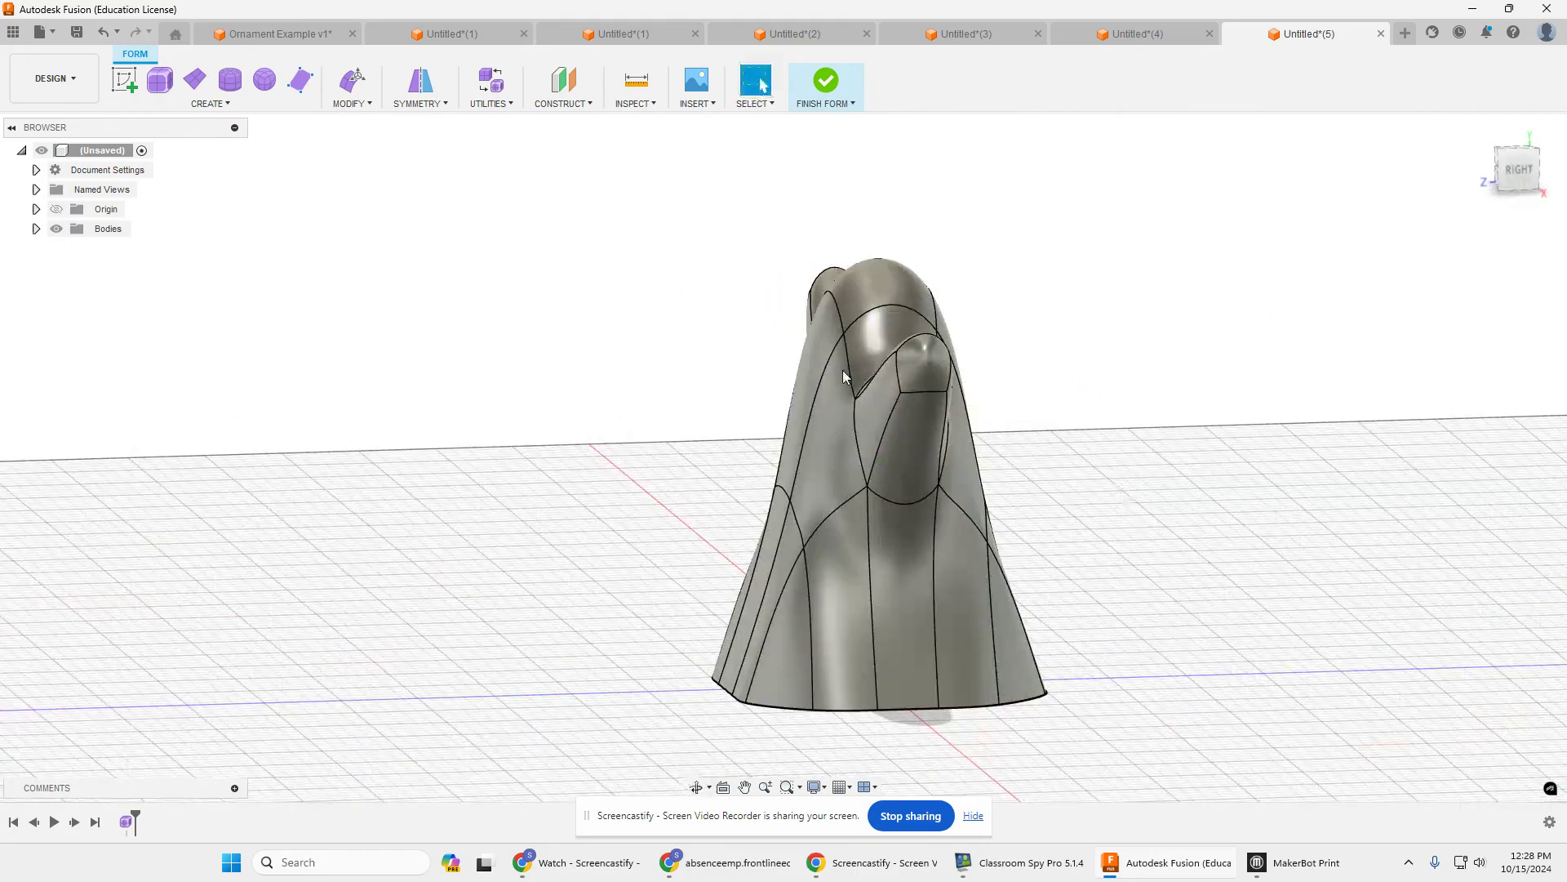
middle_click_drag(1183, 436, 1151, 441, "shift")
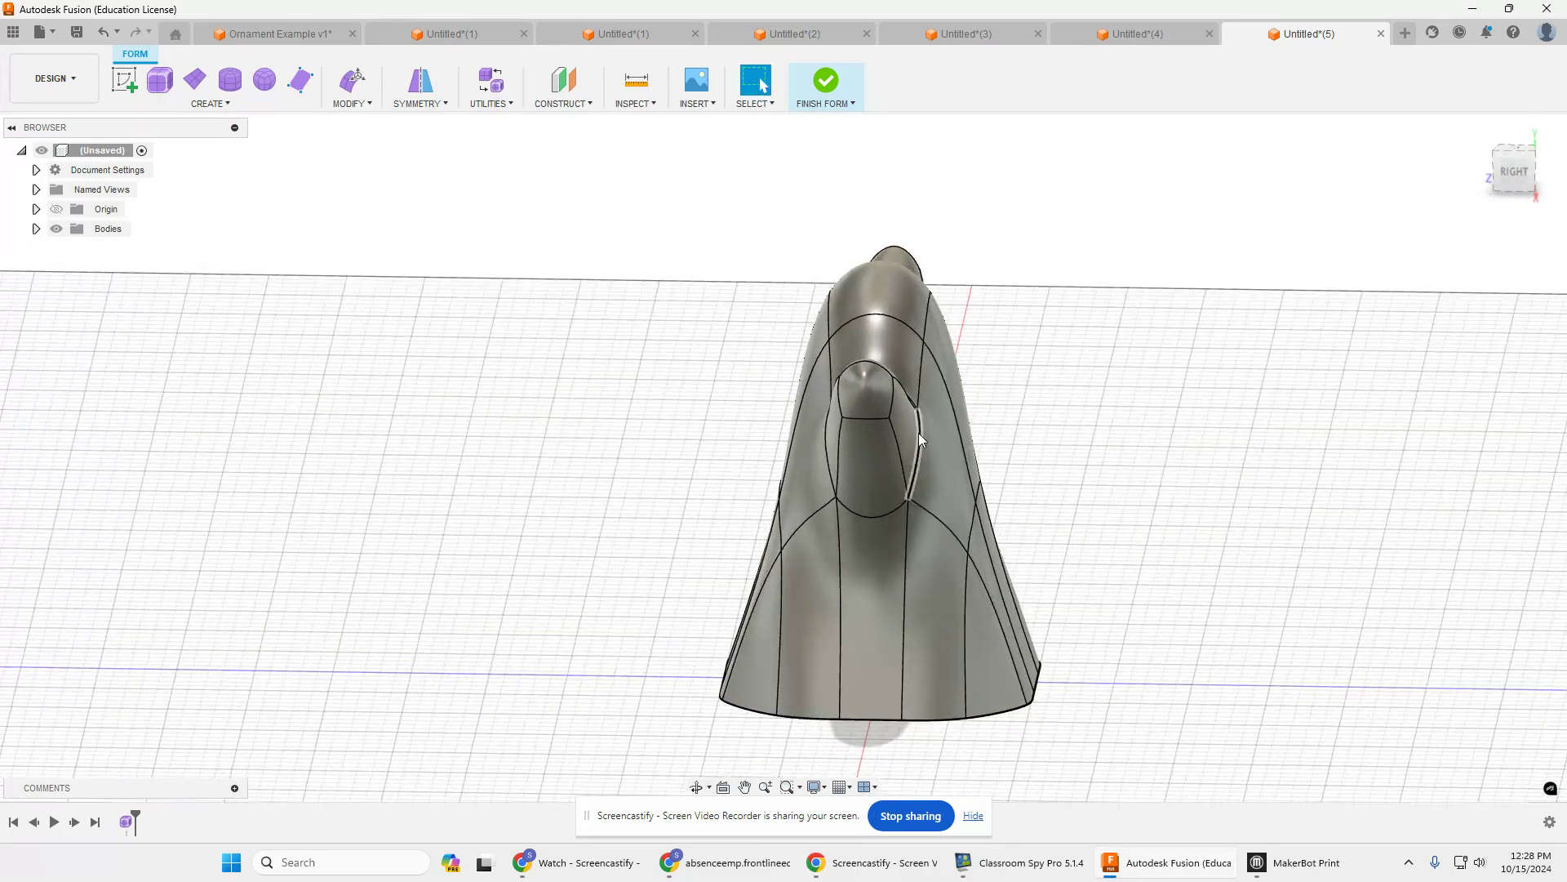
right_click(864, 385)
left_click(918, 363)
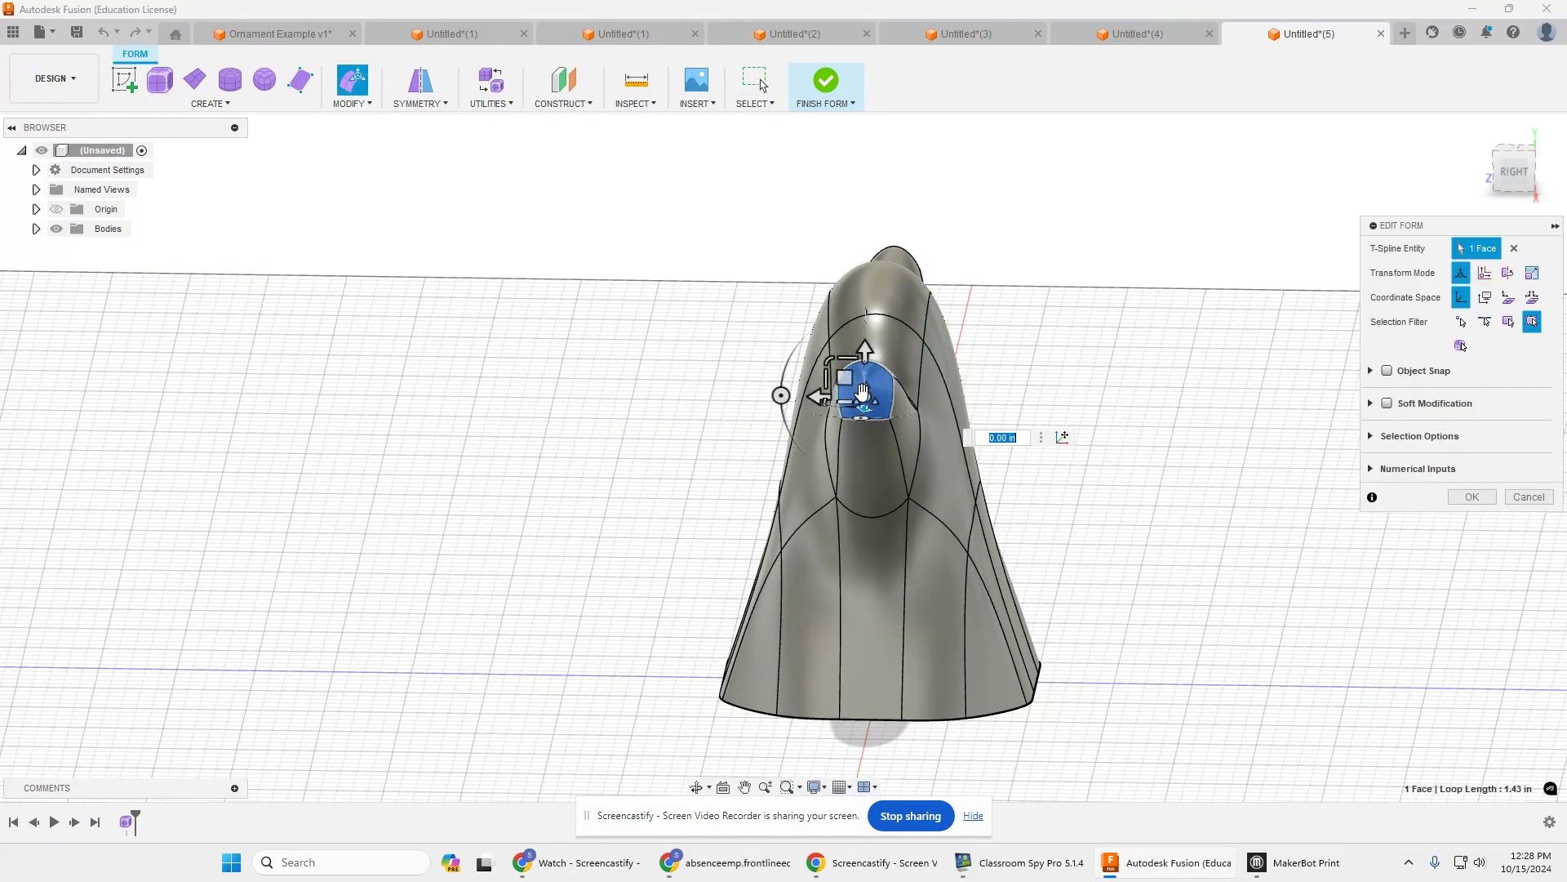
left_click_drag(843, 374, 628, 400)
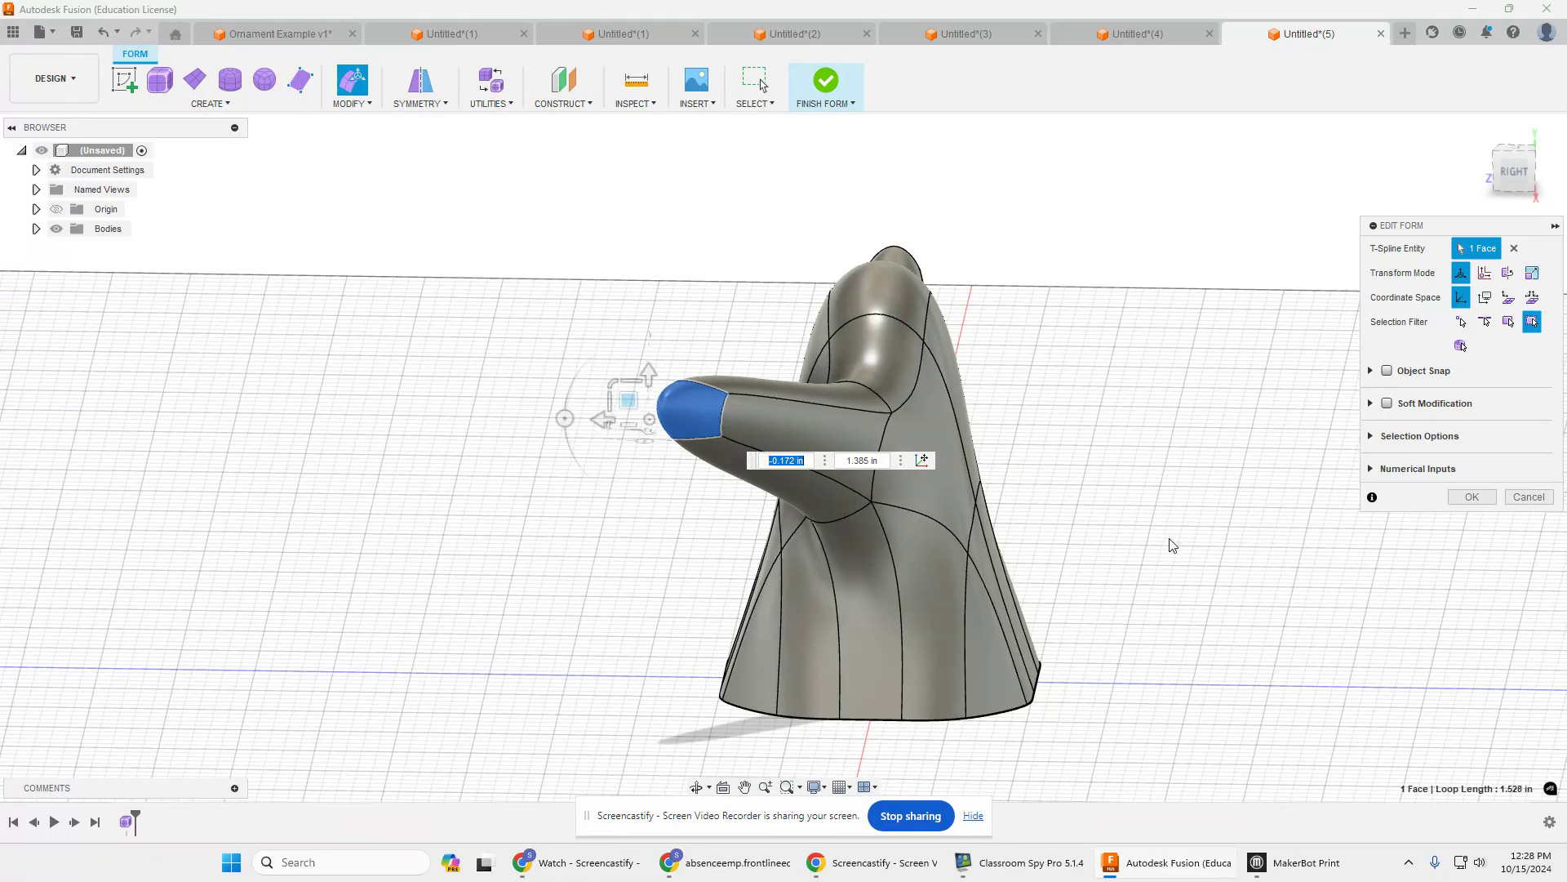
mouse_move(1173, 545)
middle_mouse_down("shift")
mouse_move(1288, 542)
mouse_move(1178, 536)
middle_mouse_up("shift")
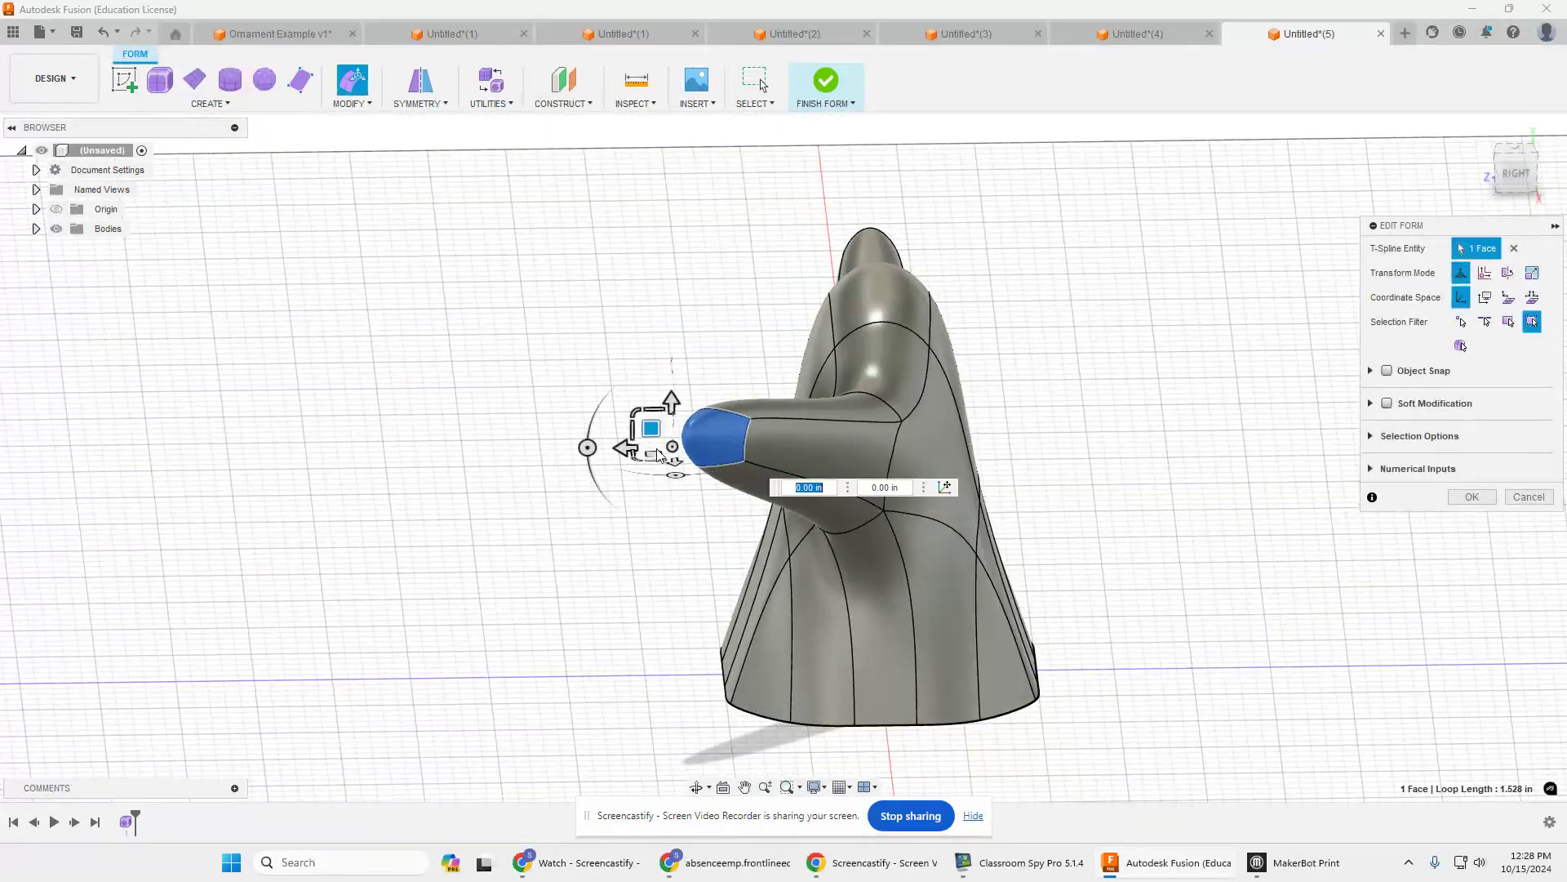
left_click_drag(653, 428, 633, 429)
middle_click_drag(1130, 483, 1247, 509, "shift")
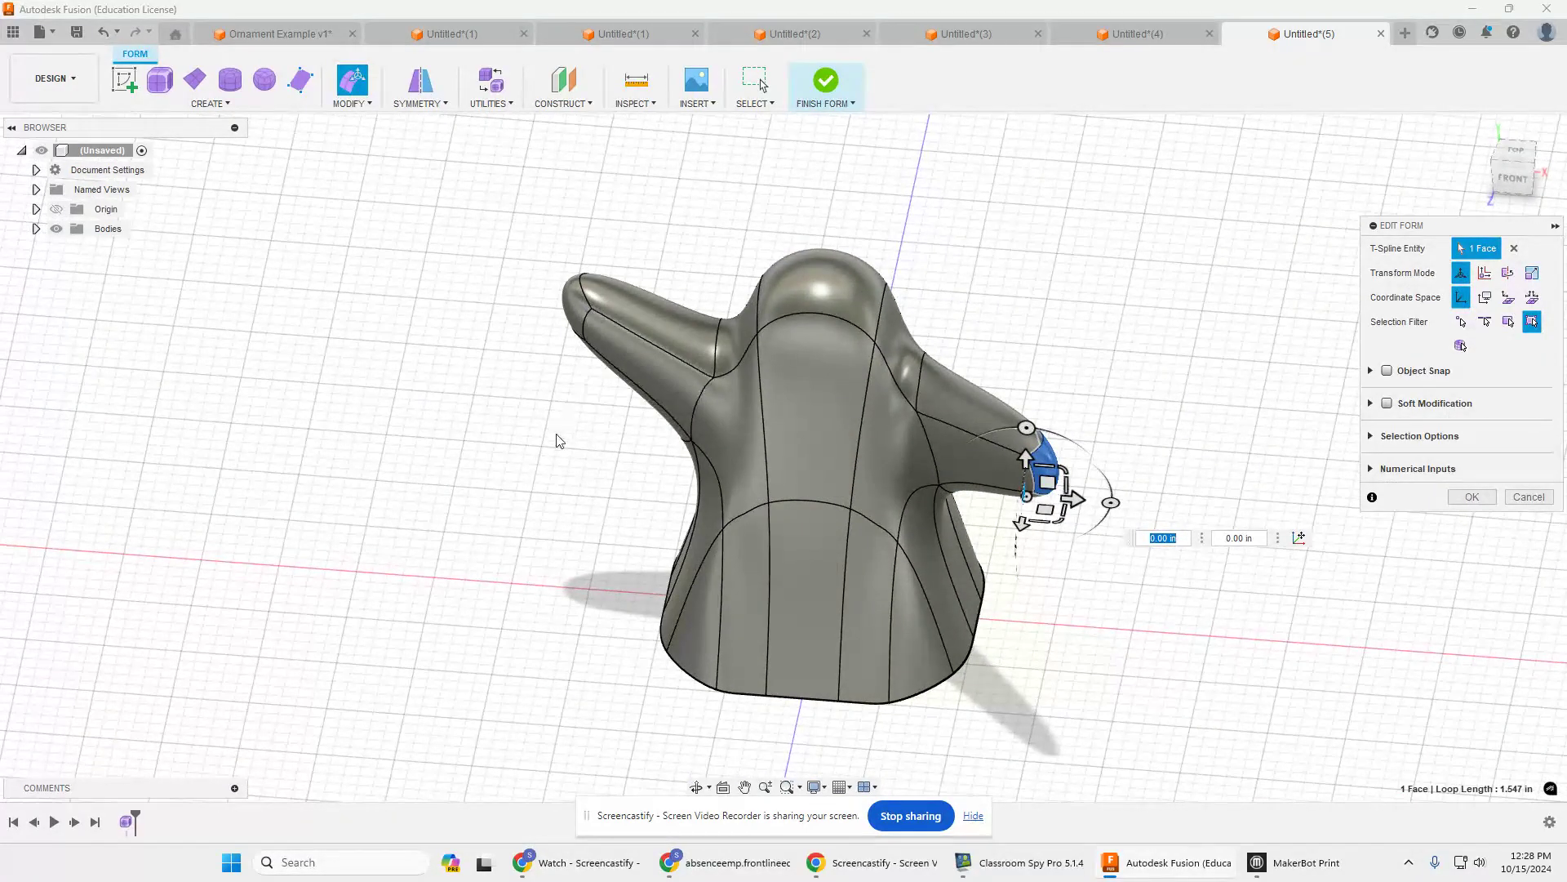
left_click(577, 515)
Step: Move the left arm's end face forward and down to match the right arm
middle_click_drag(577, 515, 738, 467, "shift")
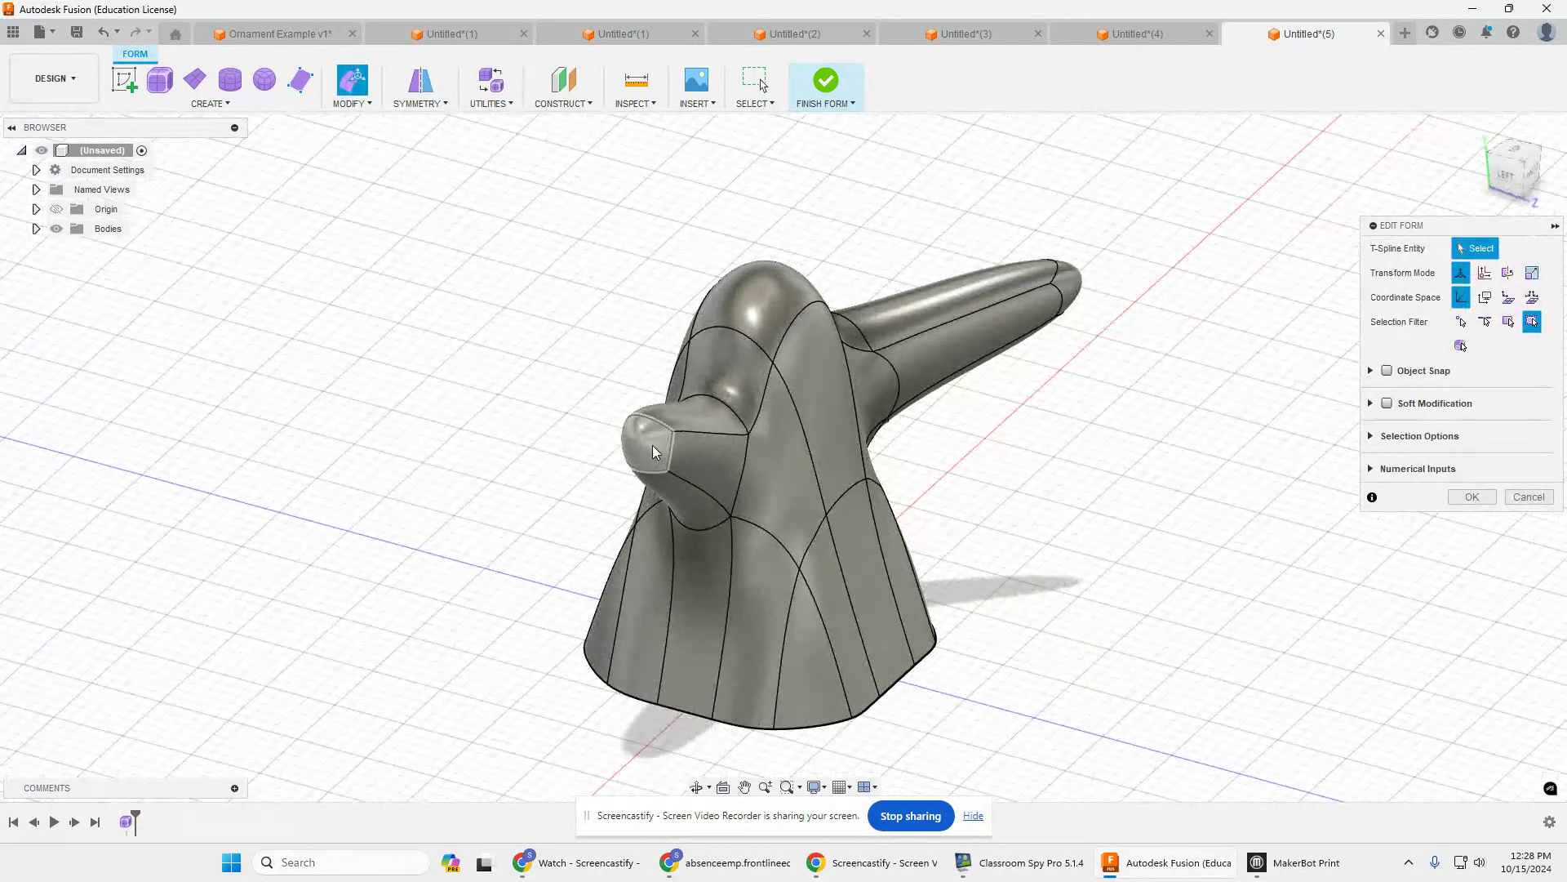
left_click(653, 445)
left_click_drag(682, 438, 913, 489)
Step: Reposition the right arm's end face by moving it inward and then shifting it 0.30 in outward
middle_click_drag(1138, 439, 1035, 476, "shift")
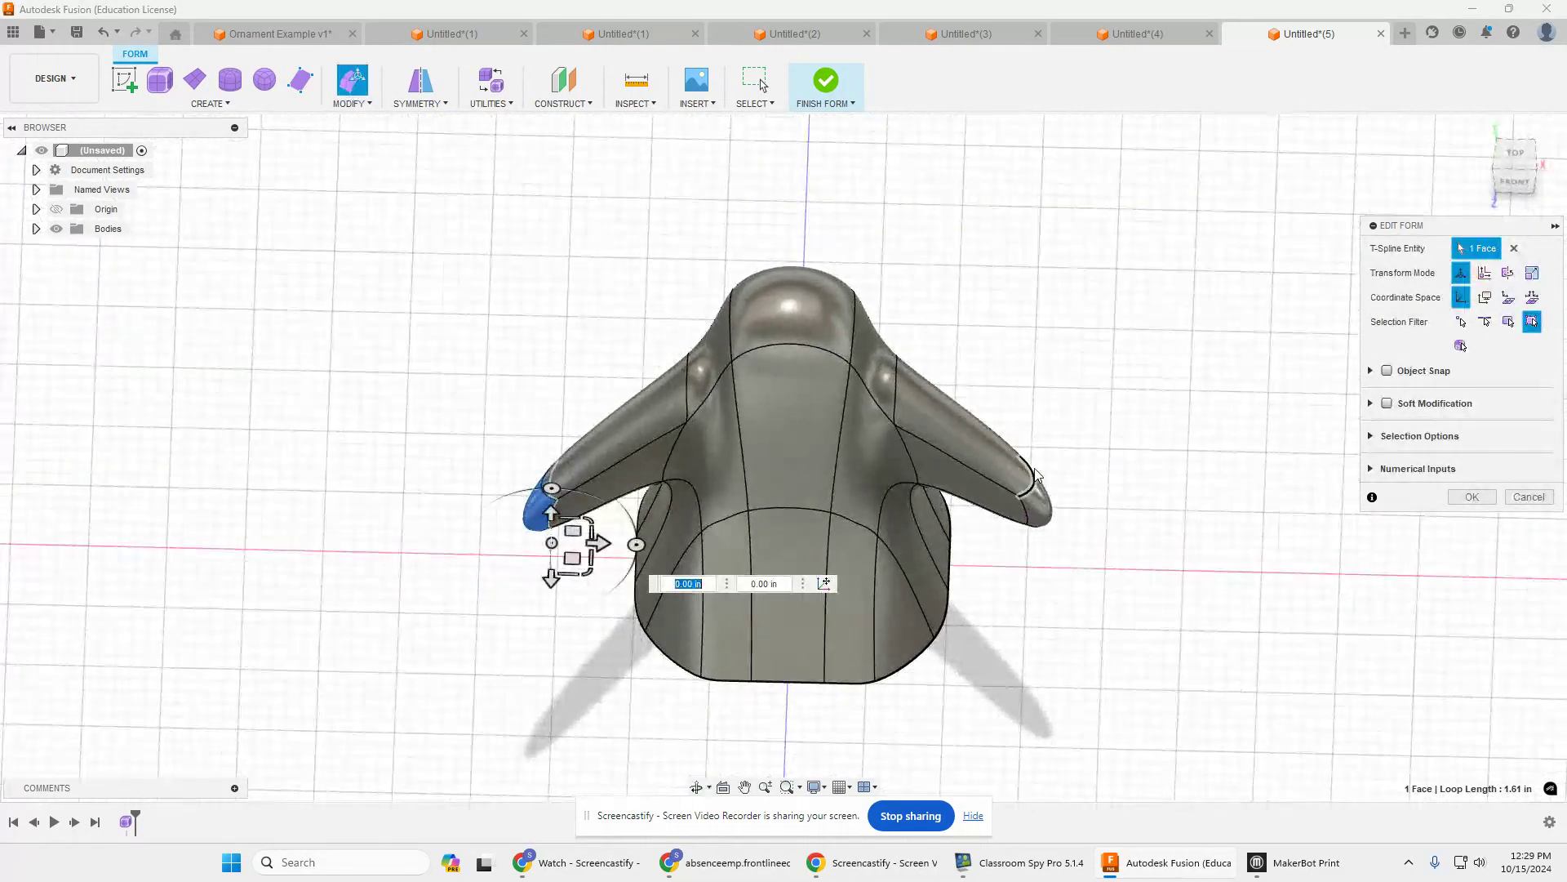
left_click(1039, 506)
left_click_drag(1047, 508, 957, 522)
middle_click_drag(1056, 682, 1025, 651, "shift")
left_click_drag(944, 496, 991, 506)
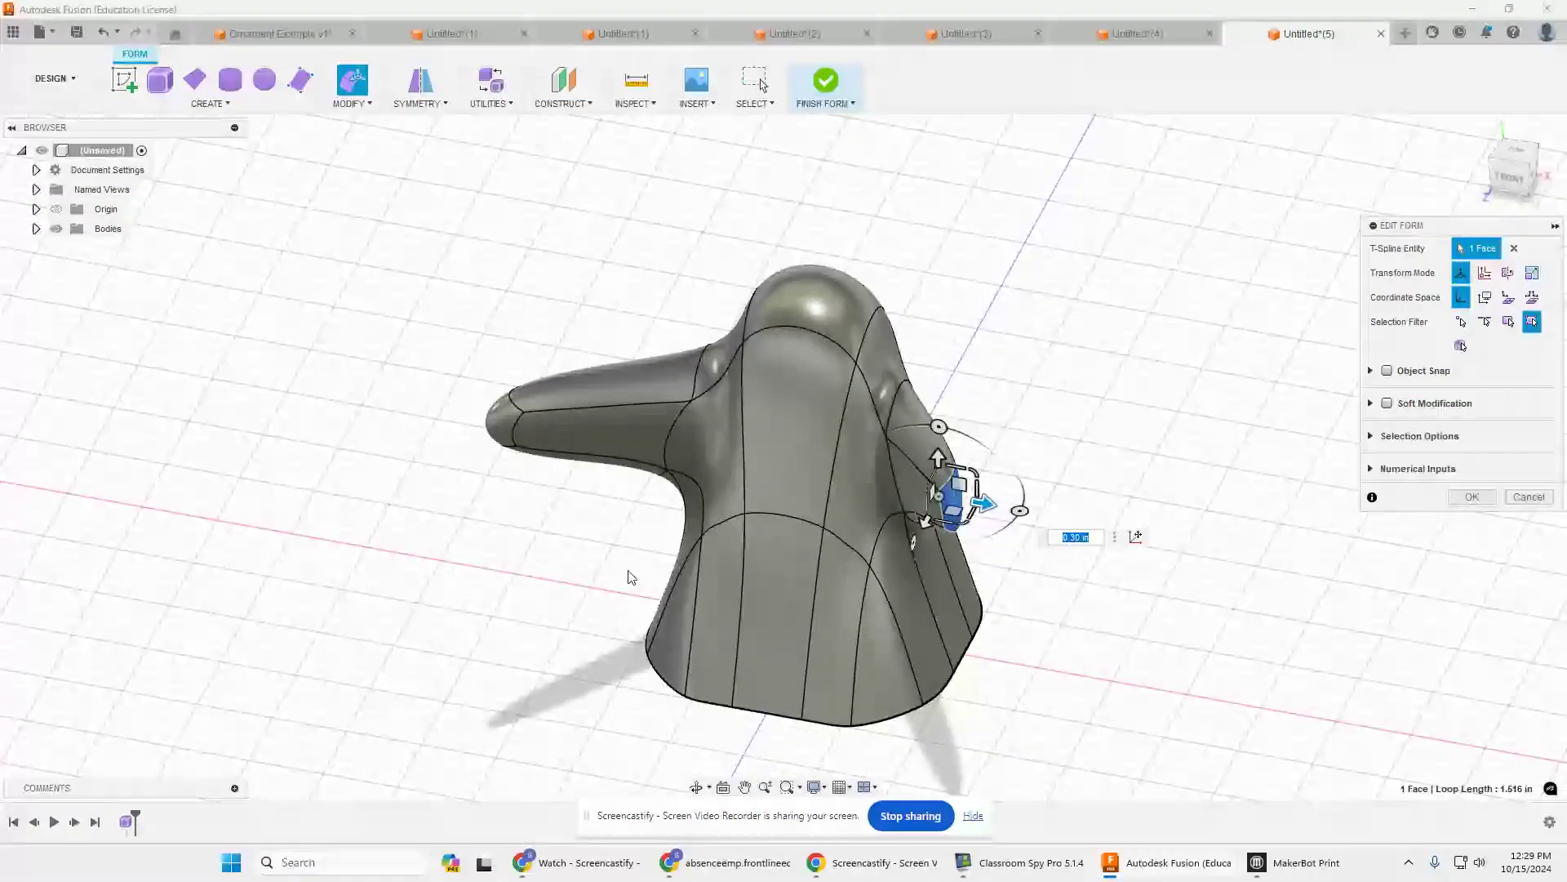
middle_click_drag(1033, 623, 1098, 622, "shift")
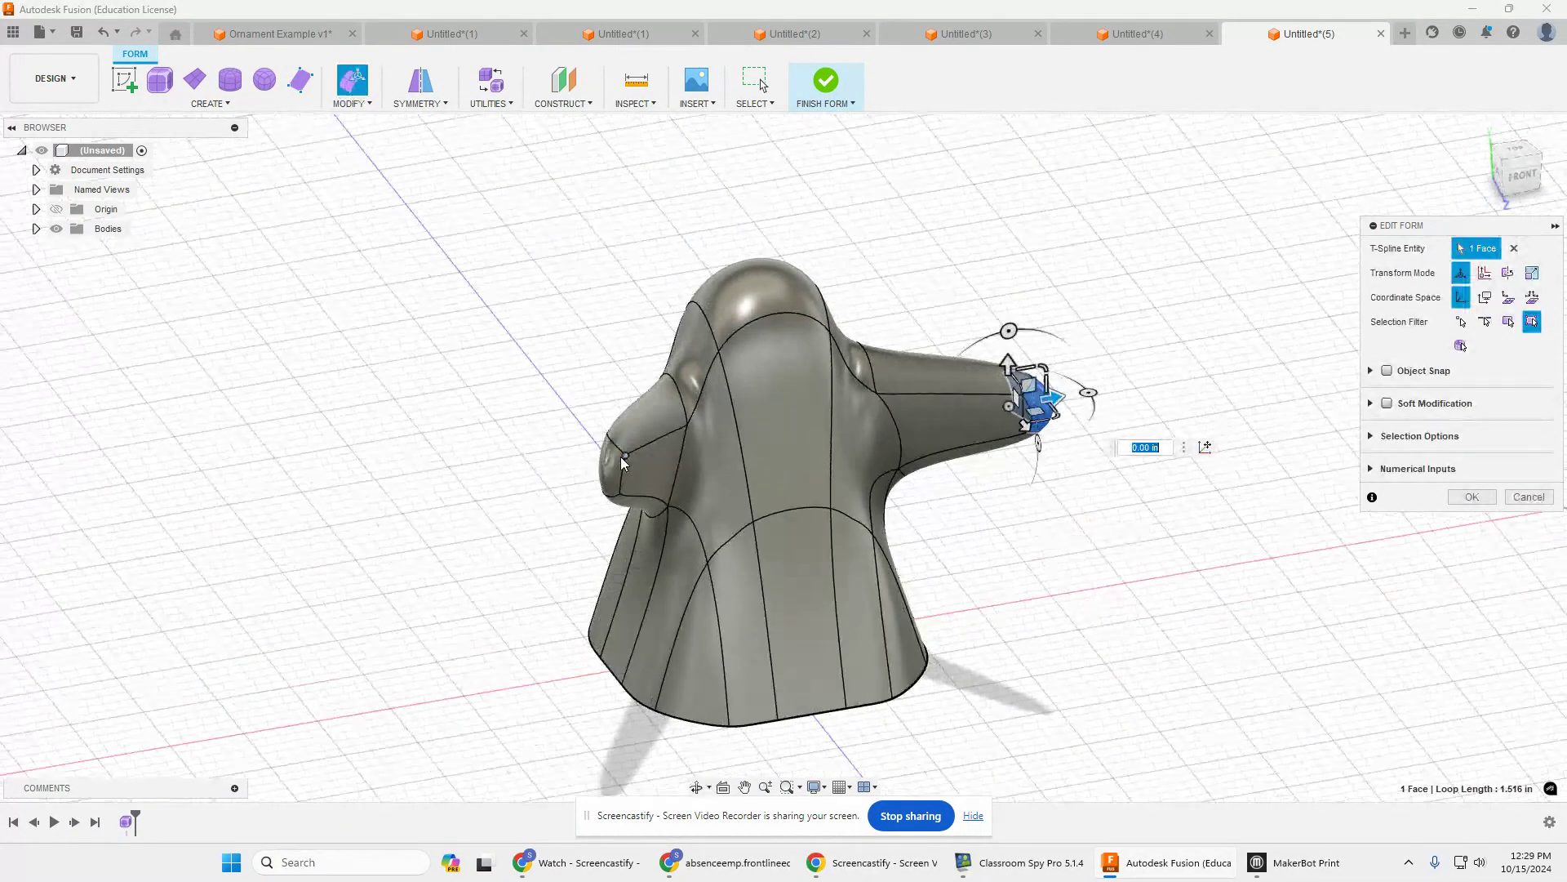
Step: Move the left arm's end face about 0.36 in down and 0.26 in back in the left view
left_click(629, 459)
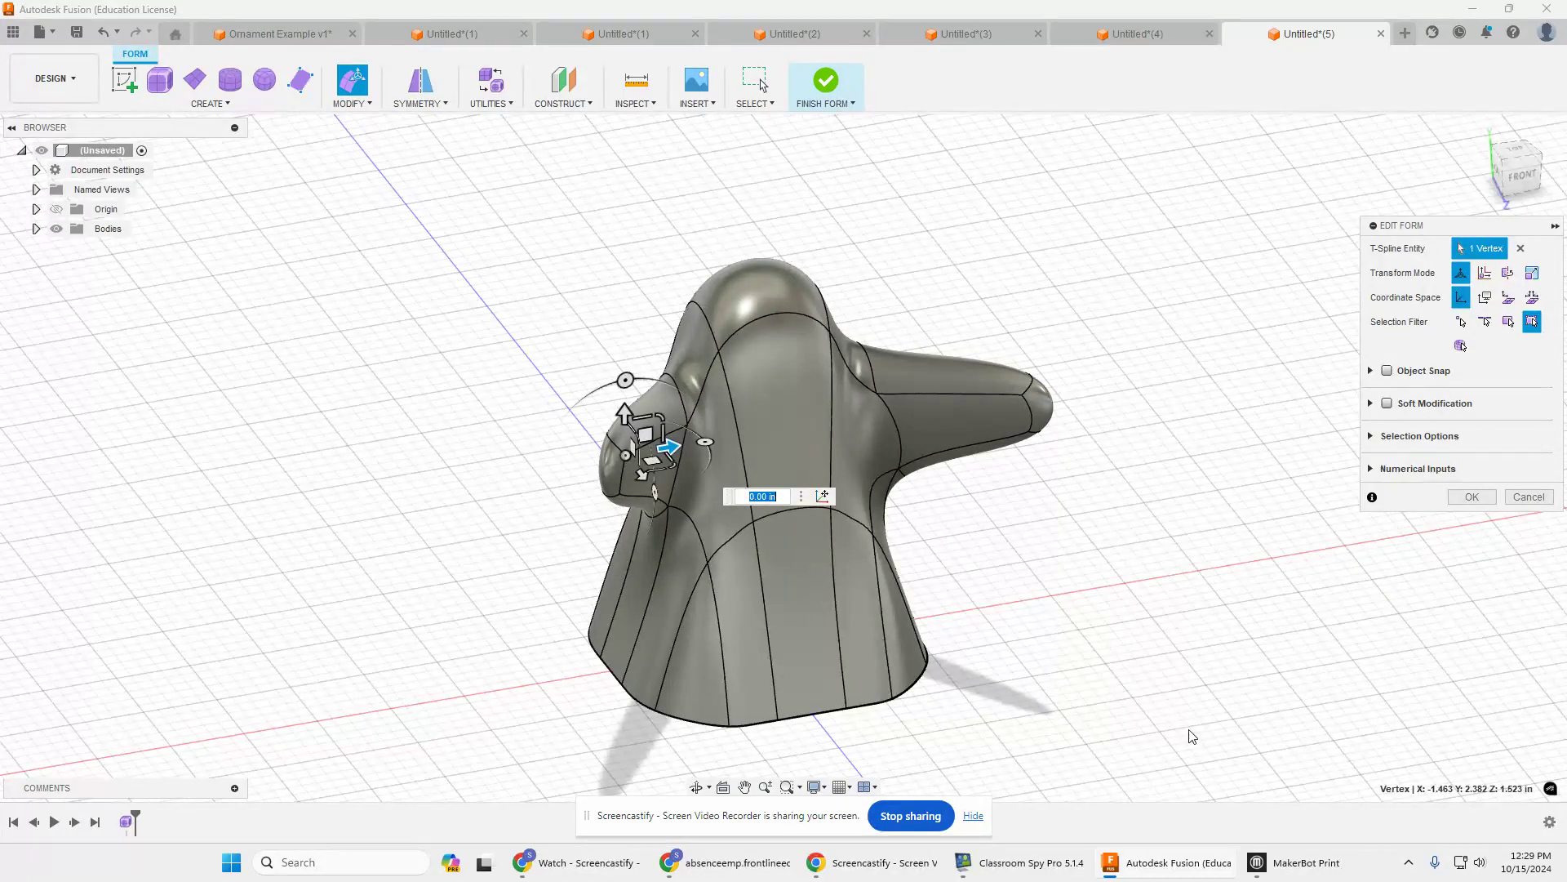
left_click(1485, 181)
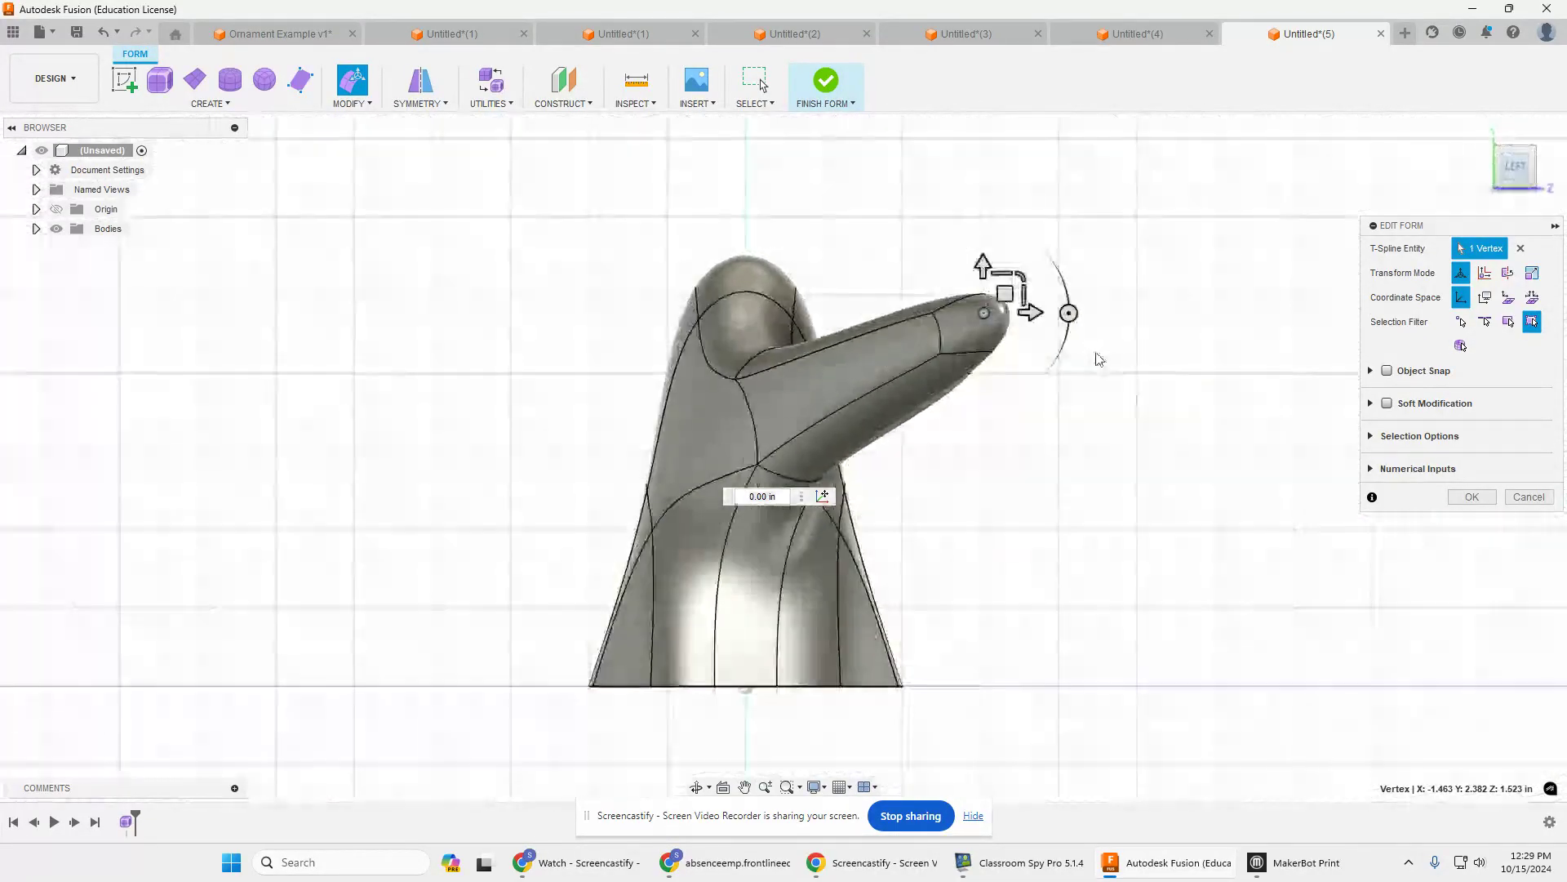
left_click(978, 320)
left_click_drag(978, 321, 940, 370)
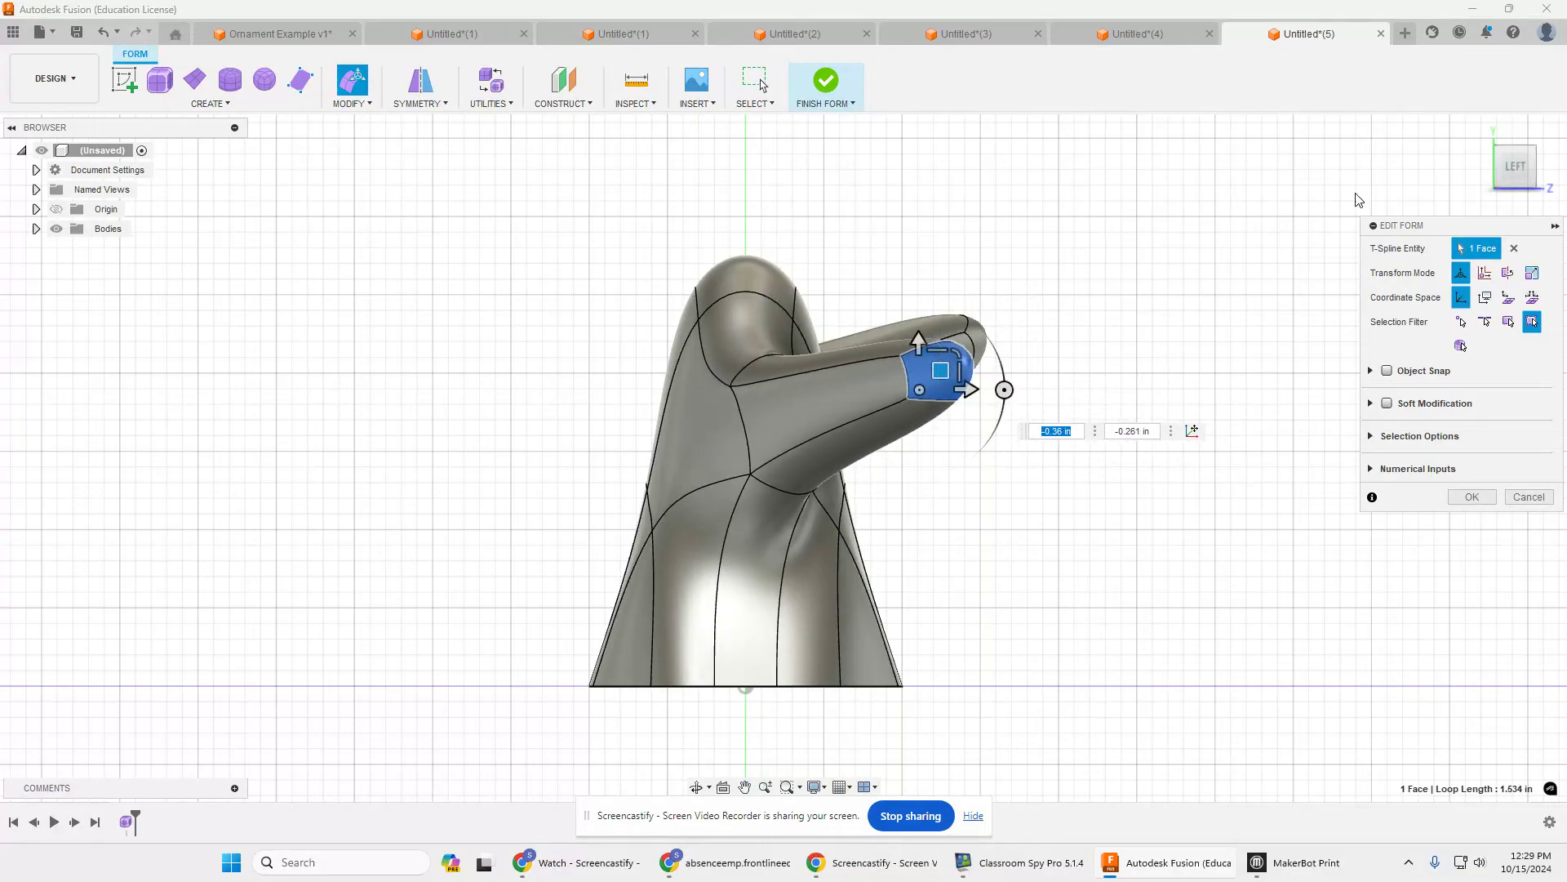
Step: Shift the left arm's end face about 0.30 in inward and clear the selection
left_click(1479, 131)
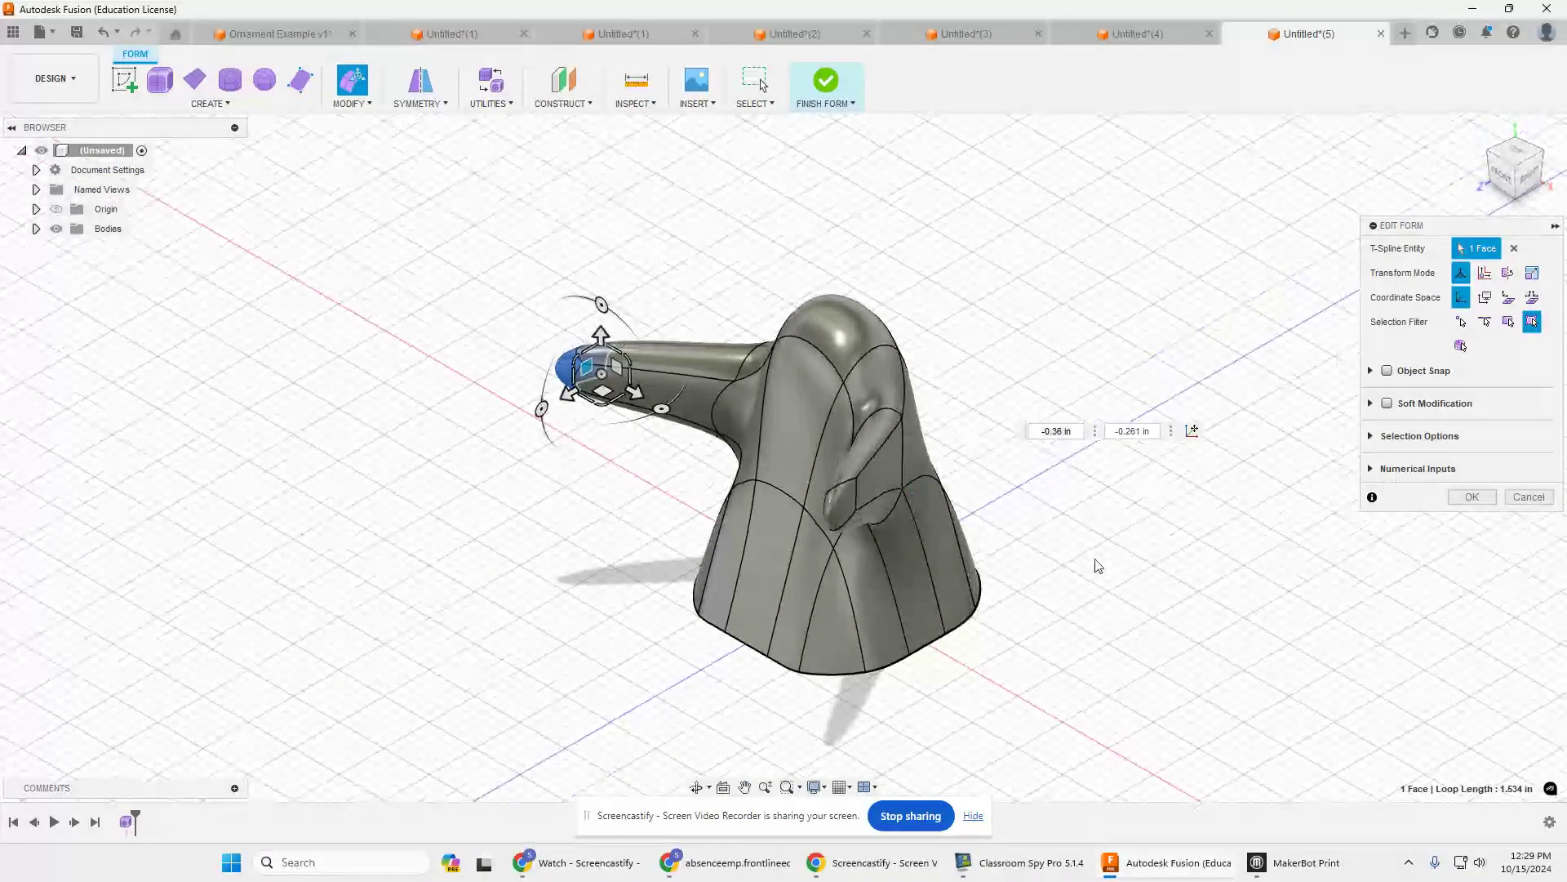
left_click_drag(641, 445, 684, 449)
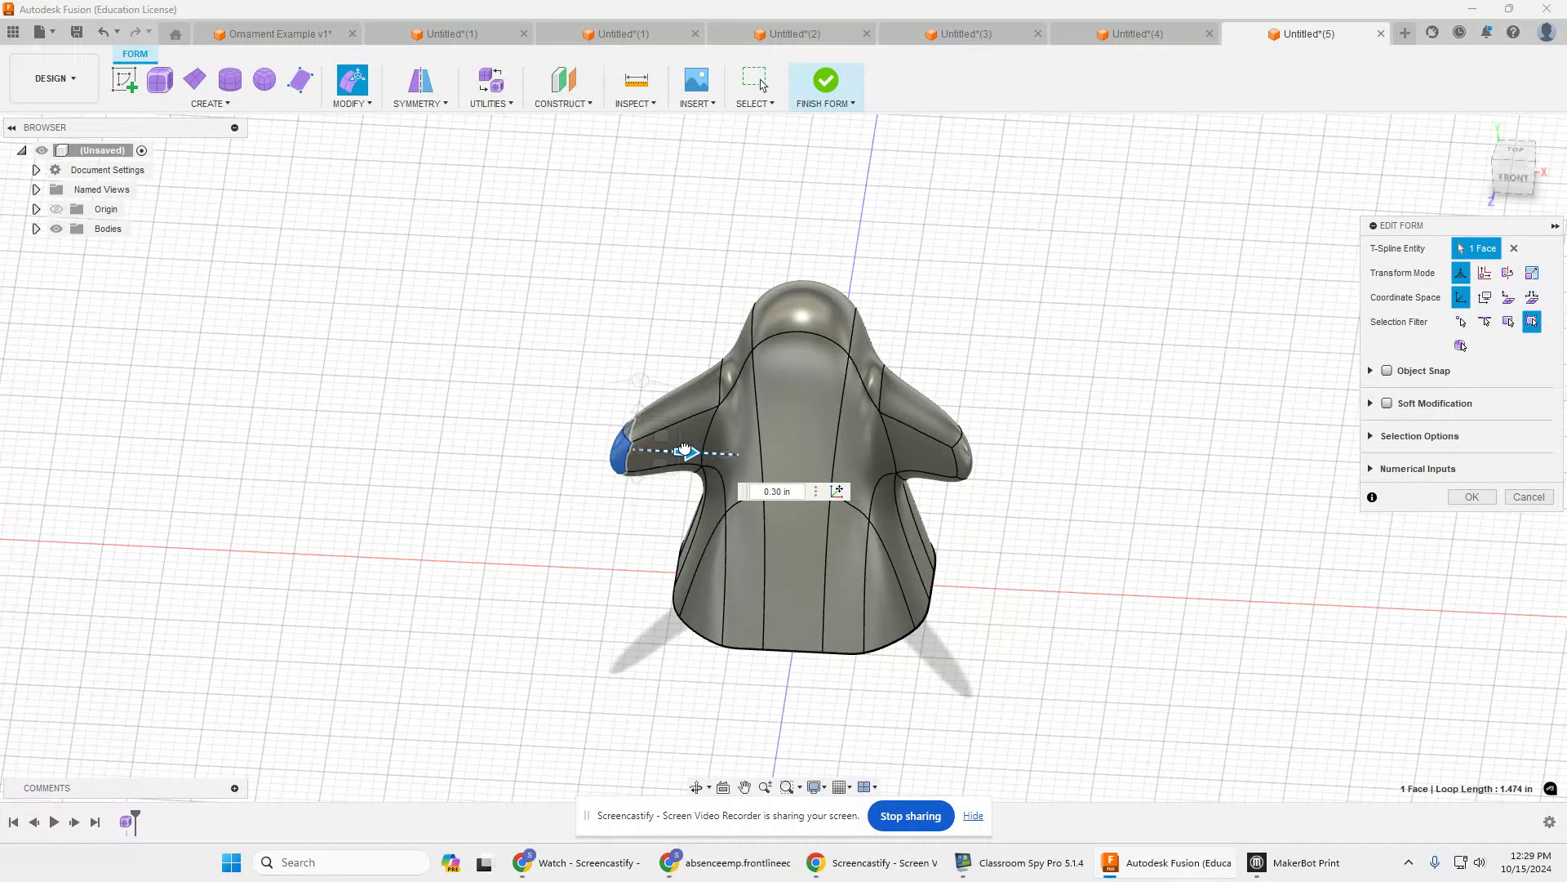
middle_click_drag(966, 560, 967, 520, "shift")
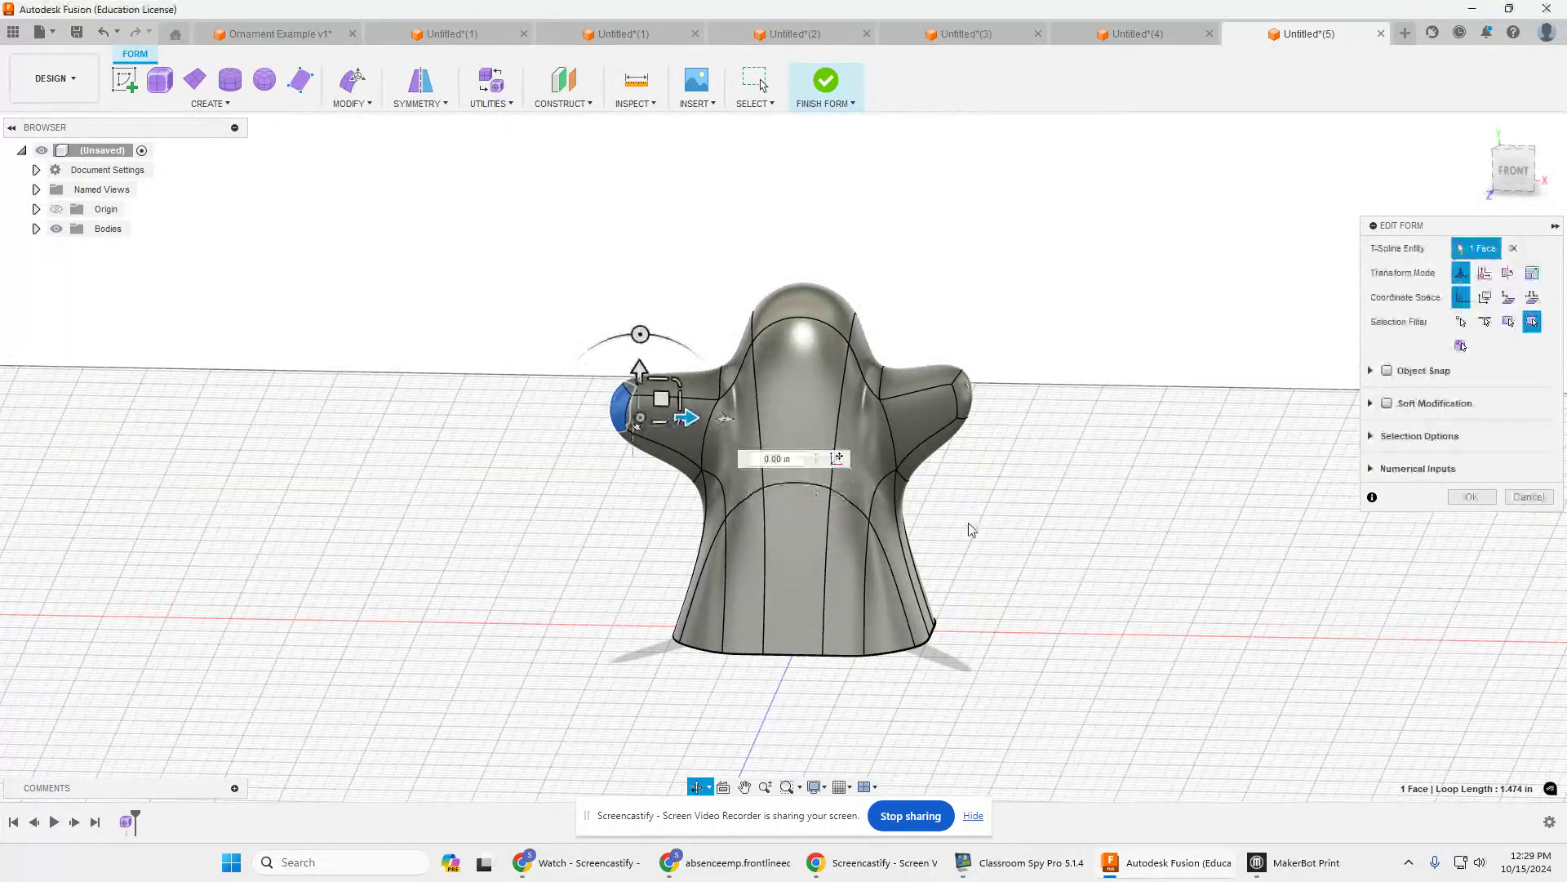
left_click(1015, 545)
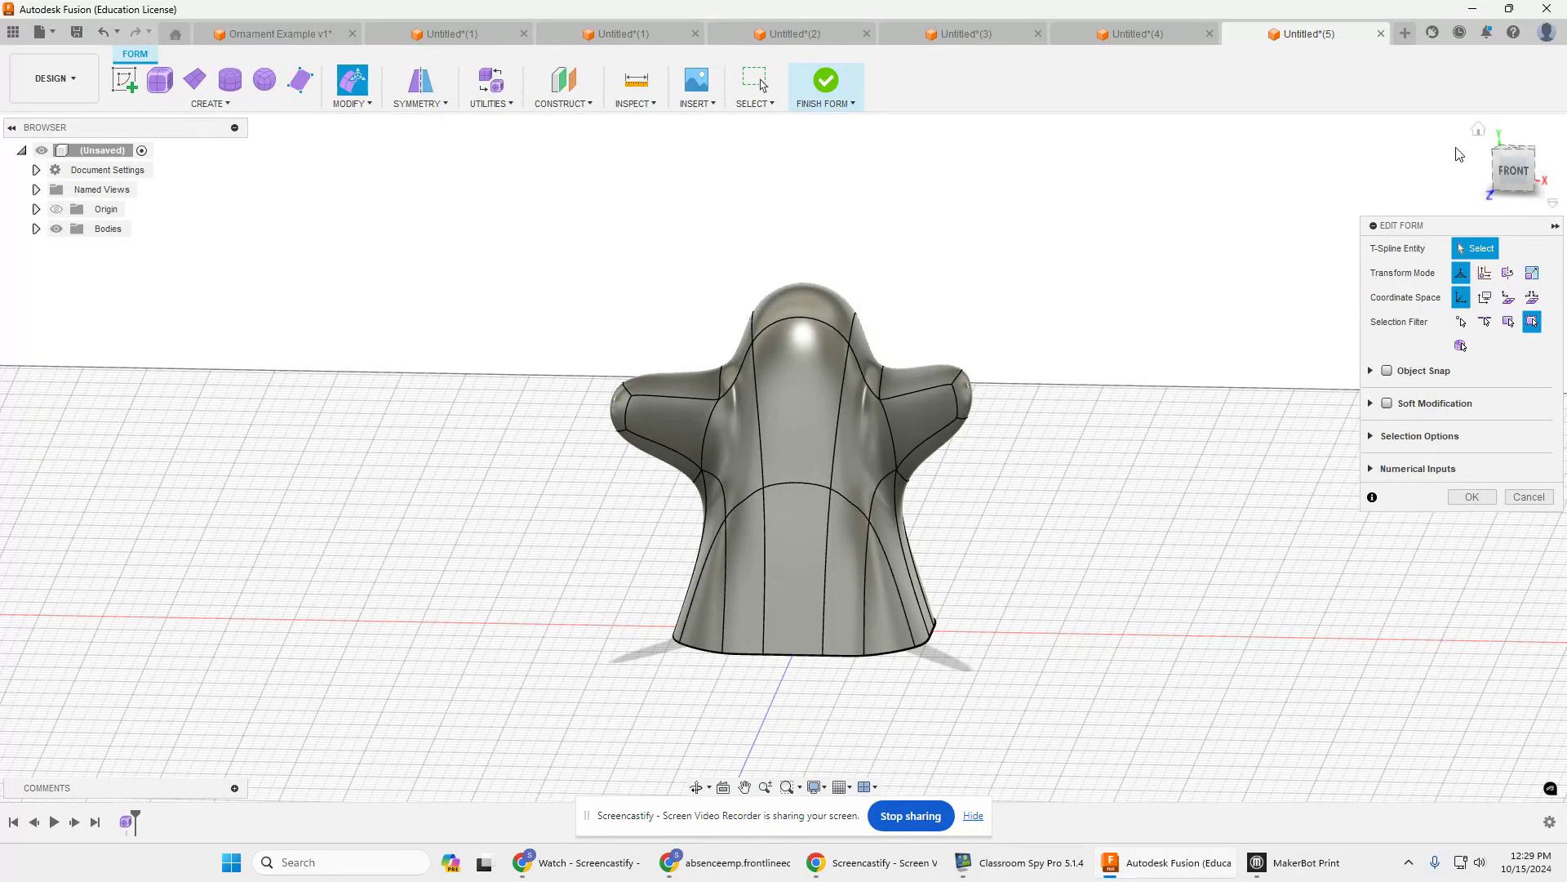
Step: Pull the right vertex of the back hem about 0.31 in inward and the left one about 0.39 in inward
left_click(1479, 131)
middle_click_drag(1043, 588, 1098, 749, "shift")
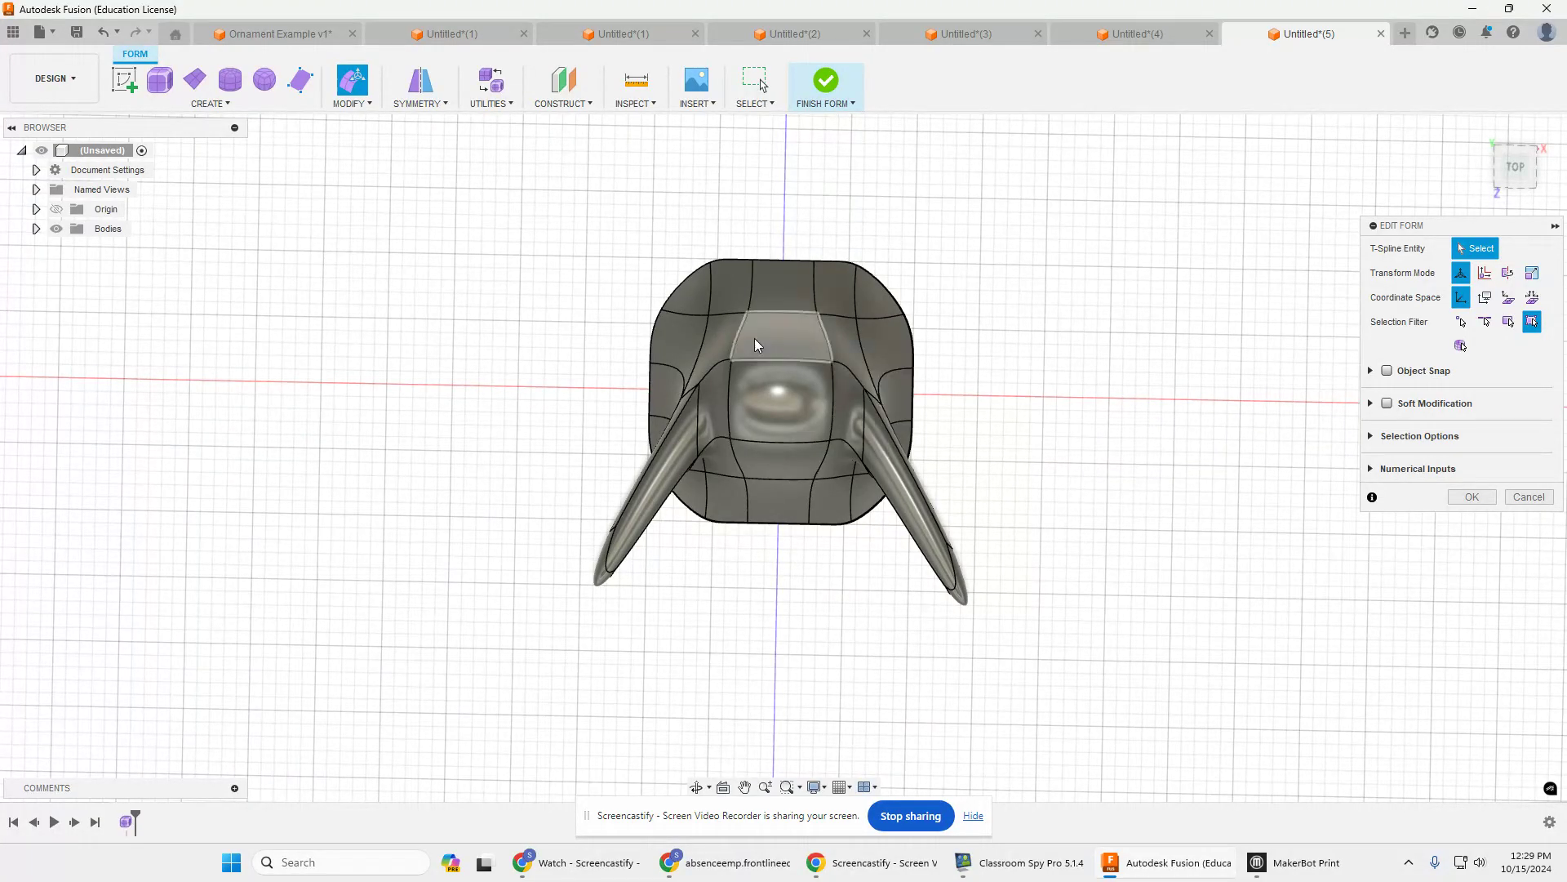
left_click(856, 267)
left_click_drag(872, 287, 861, 330)
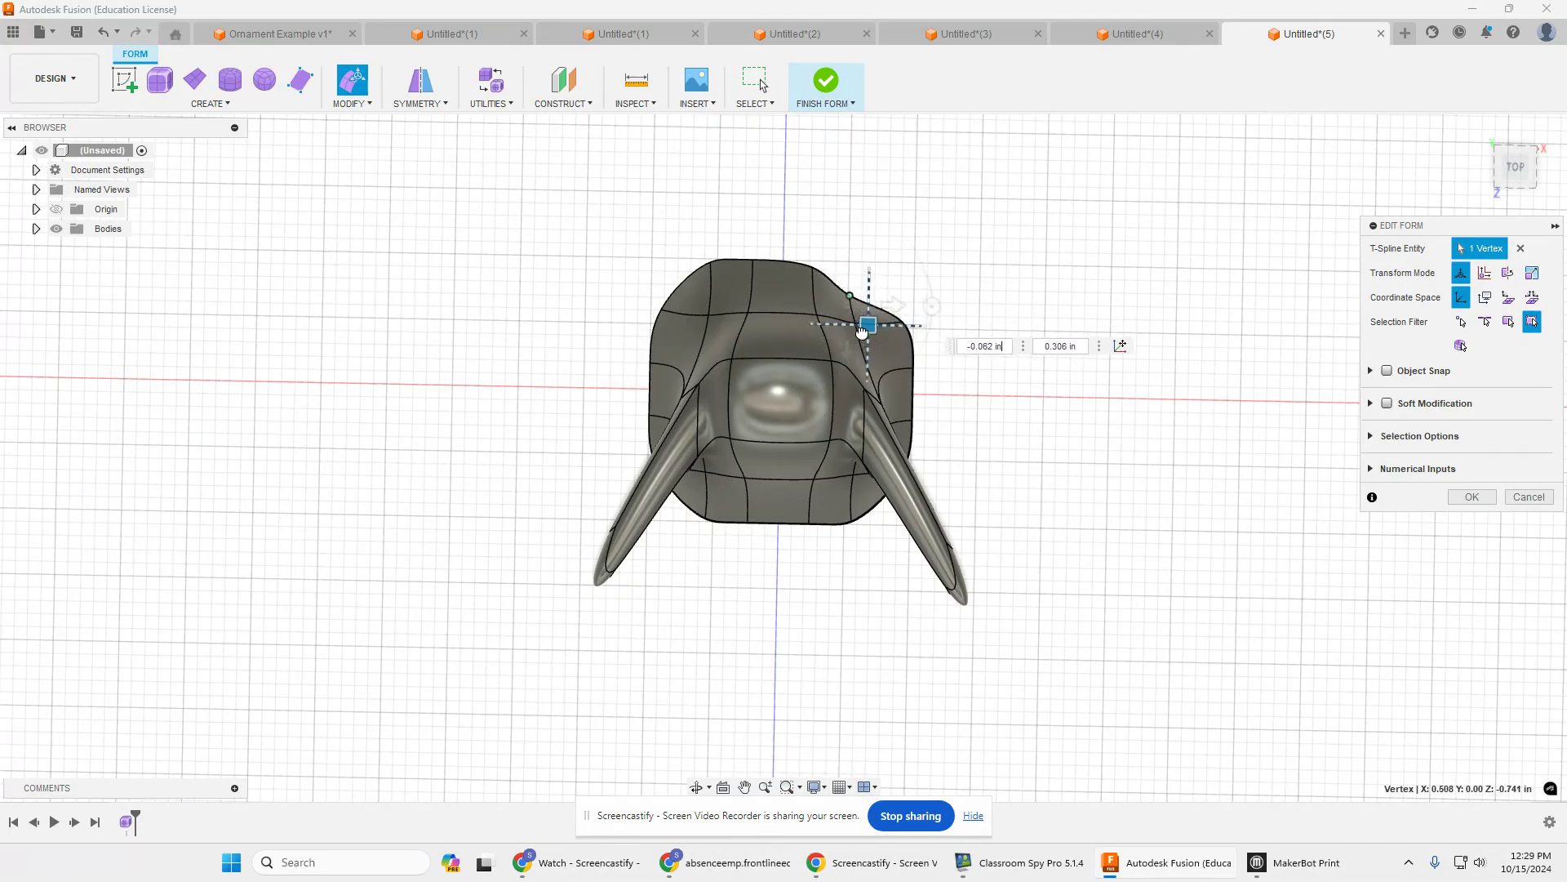
left_click(756, 262)
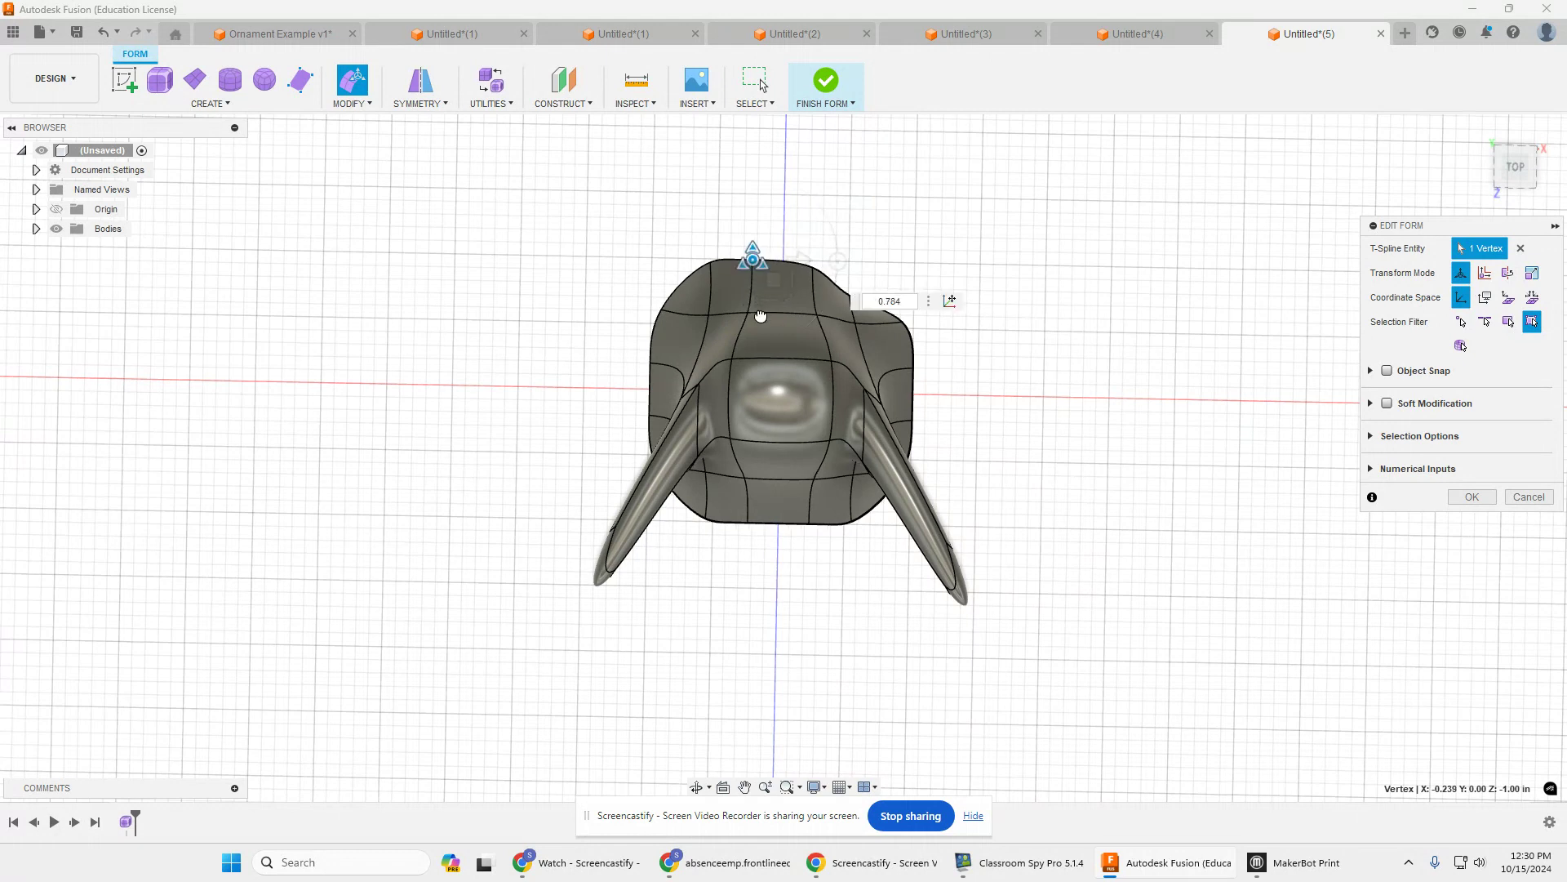
left_click_drag(774, 280, 768, 335)
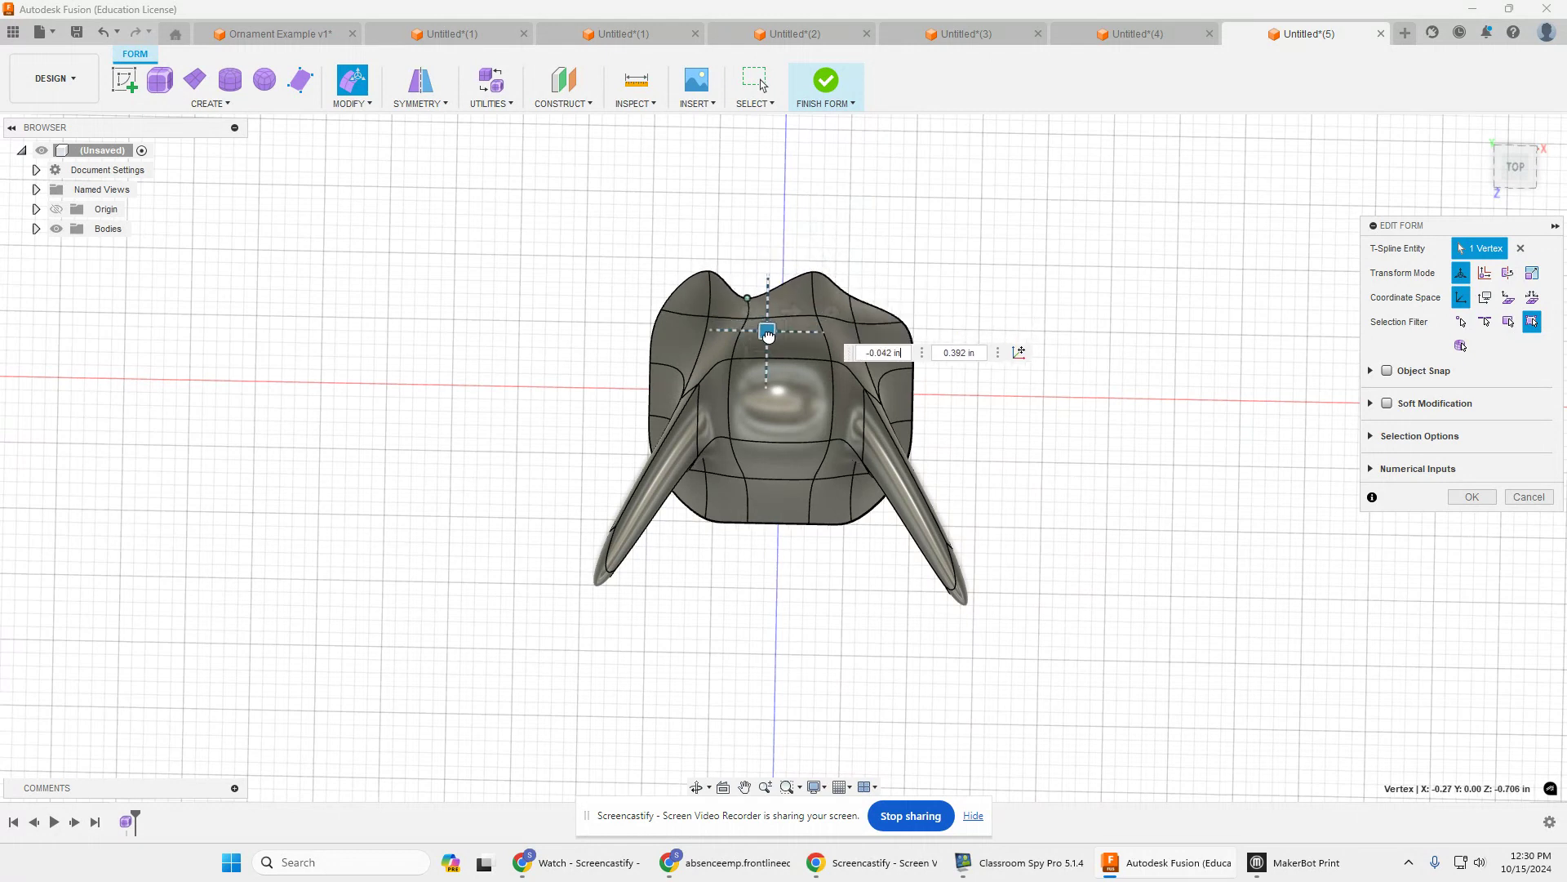
Step: Move the left side's rear hem vertex about 0.29 in inward and 0.27 in back, and the front-left hem vertex about 0.62 in inward and 0.34 in back
left_click(651, 362)
left_click_drag(653, 365, 705, 345)
middle_click_drag(683, 613, 774, 555, "shift")
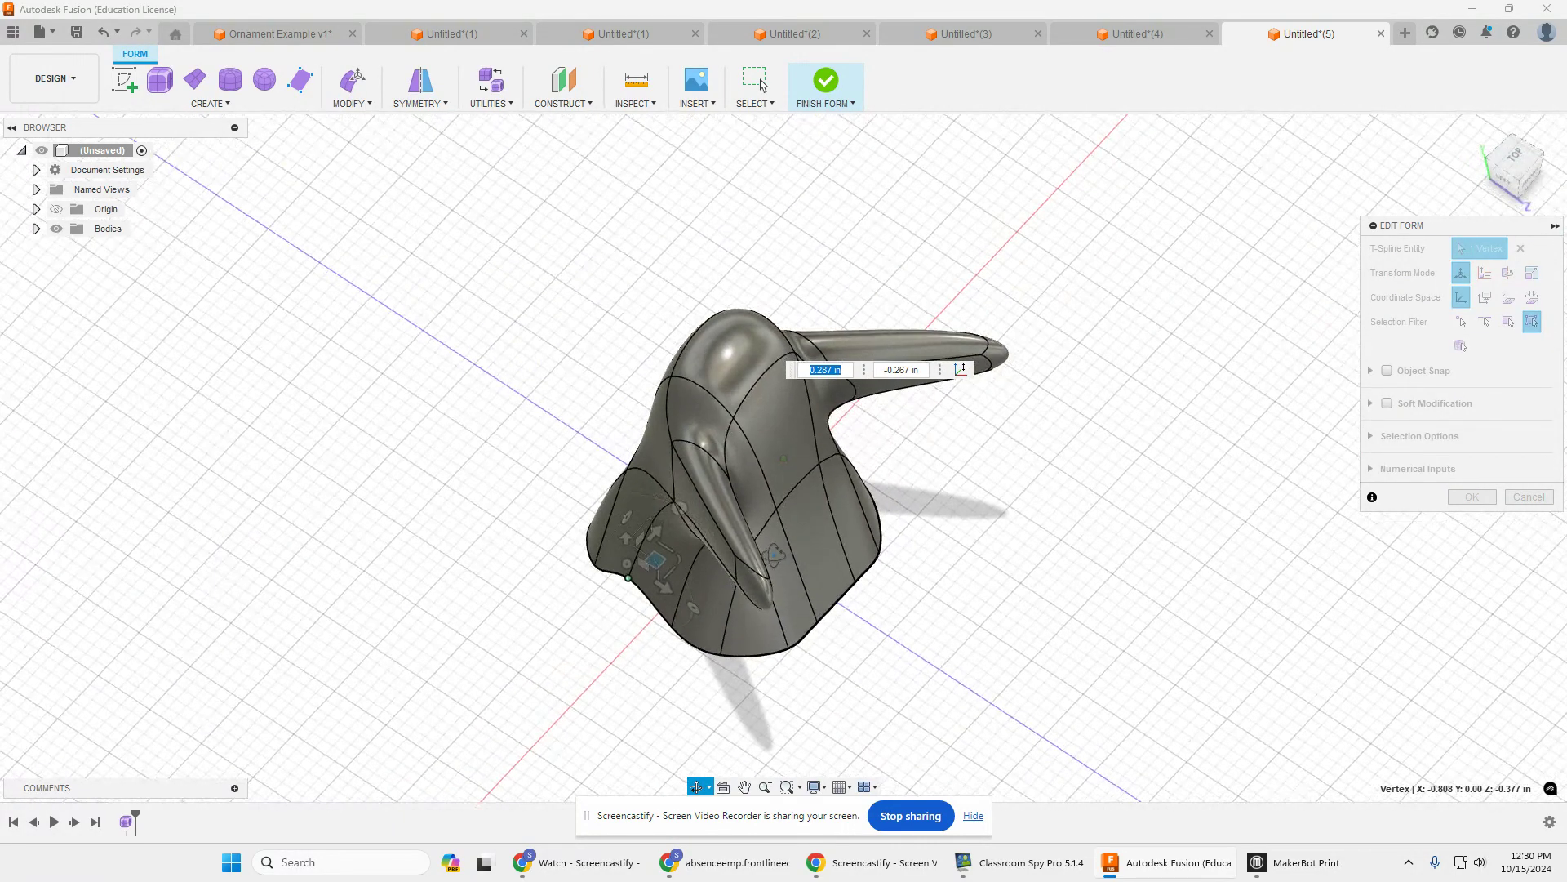
left_click(725, 651)
left_click_drag(725, 650, 770, 572)
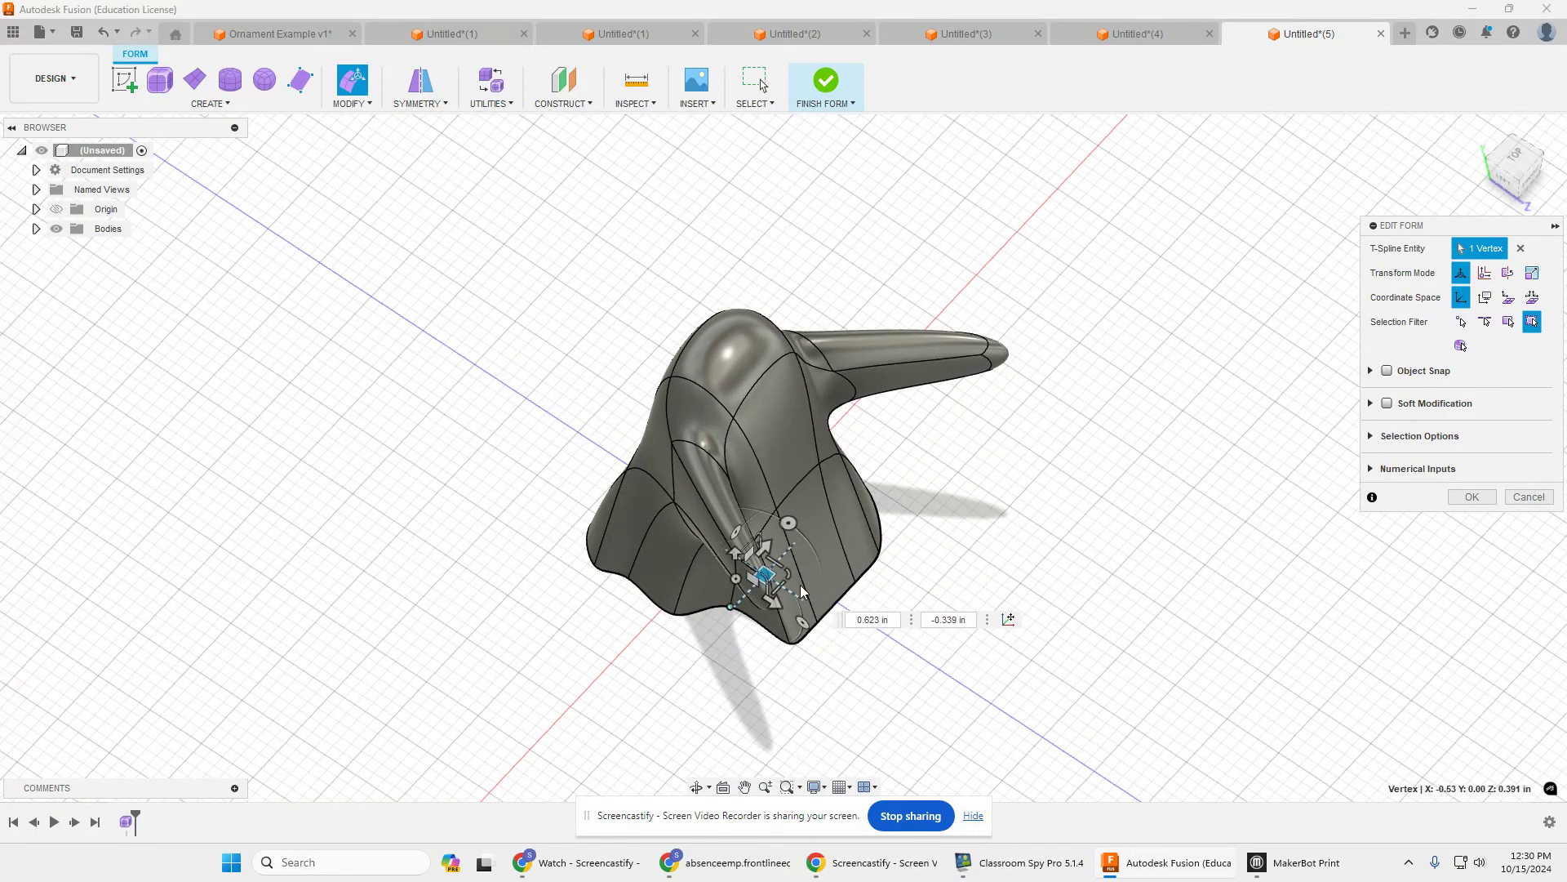
Step: Push one edge of the front hem and one edge of the right-side hem inward to make the hem wavy
left_click(854, 598)
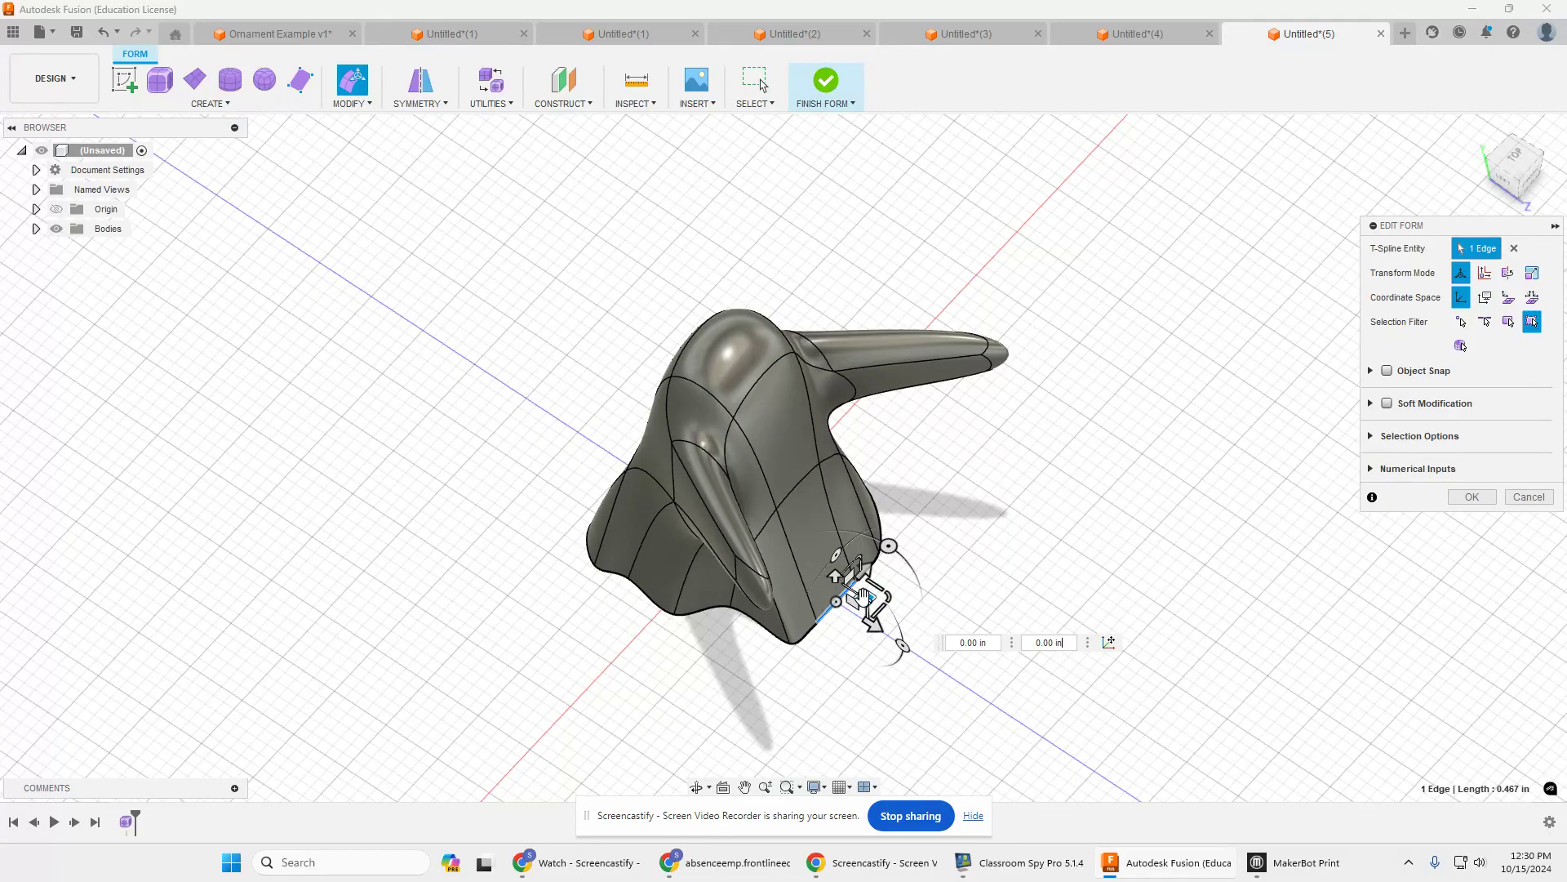
left_click_drag(864, 596, 855, 598)
middle_click_drag(968, 605, 929, 622, "shift")
left_click_drag(838, 588, 843, 537)
middle_click_drag(1082, 532, 759, 540, "shift")
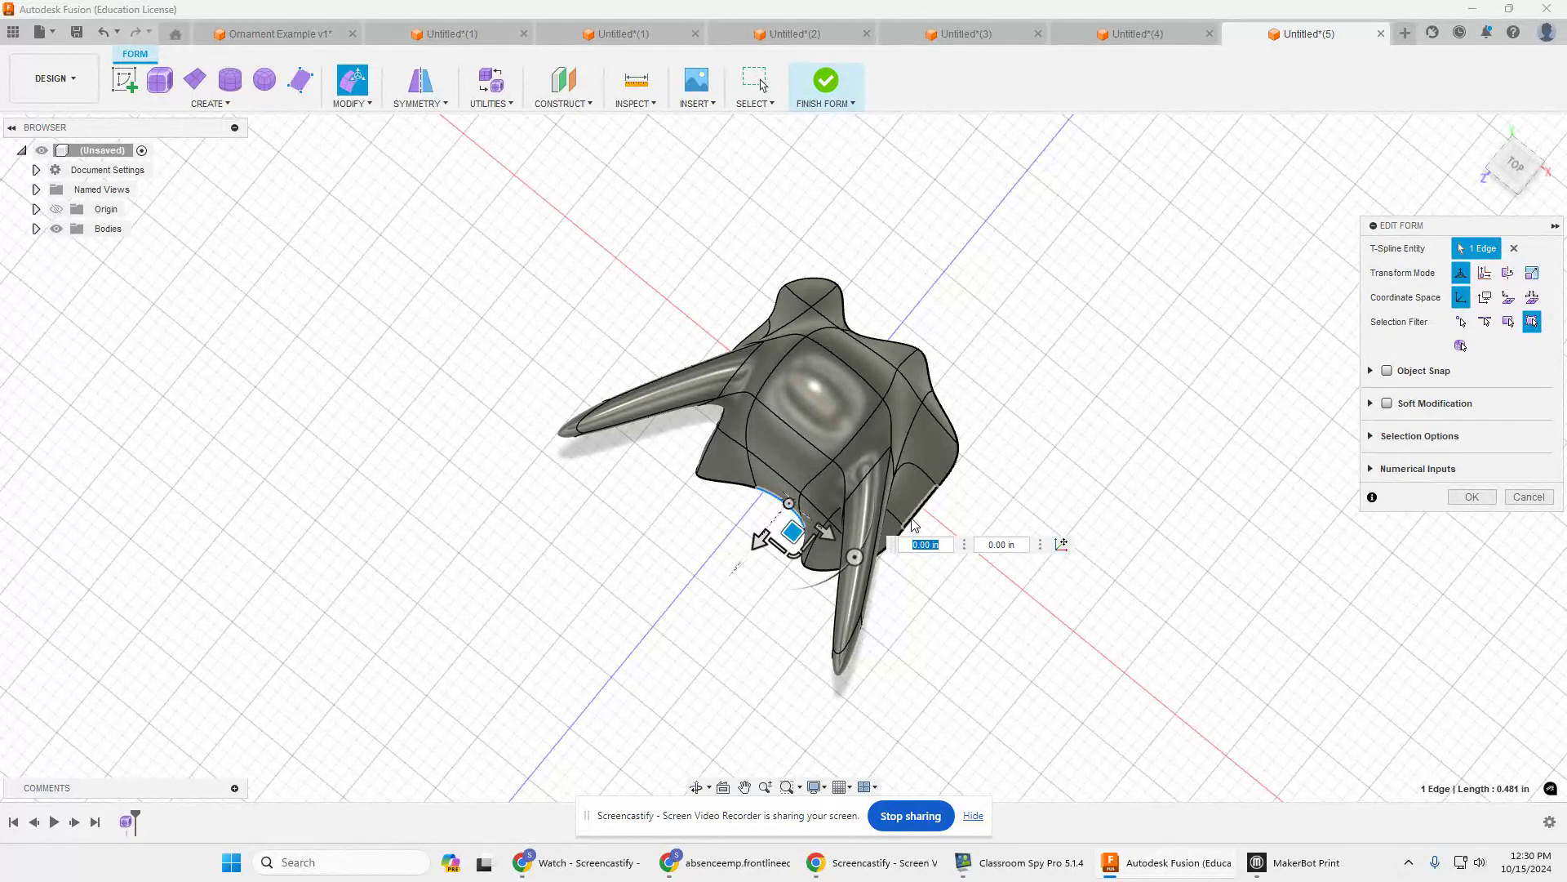
left_click_drag(929, 534, 912, 489)
Step: Scale down the top face of the right arm slightly and lower it a little
middle_click_drag(911, 488, 983, 426, "shift")
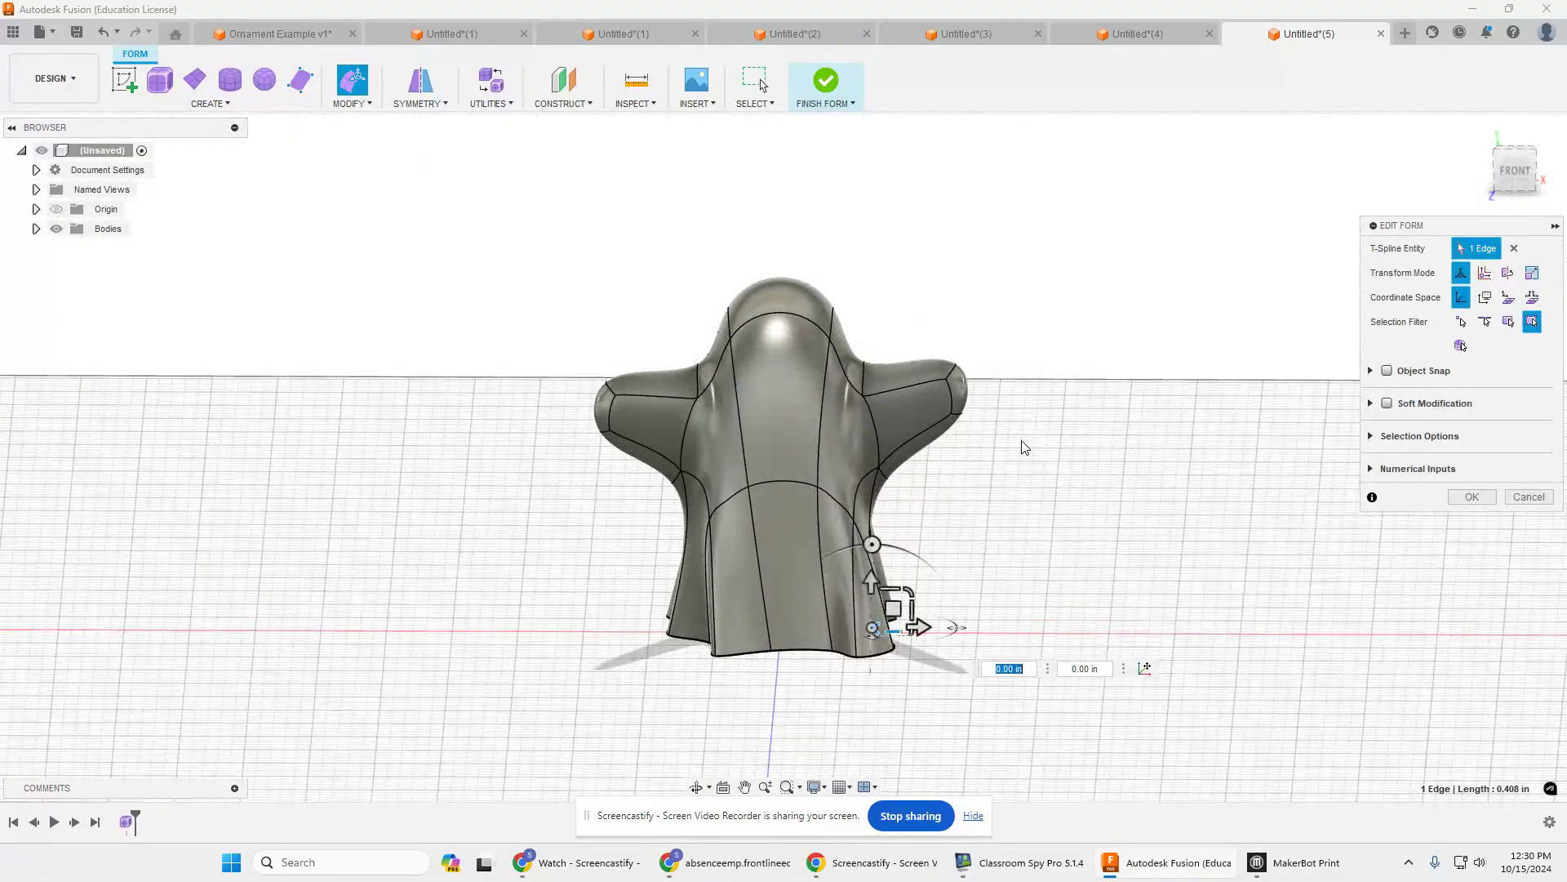
left_click(908, 382)
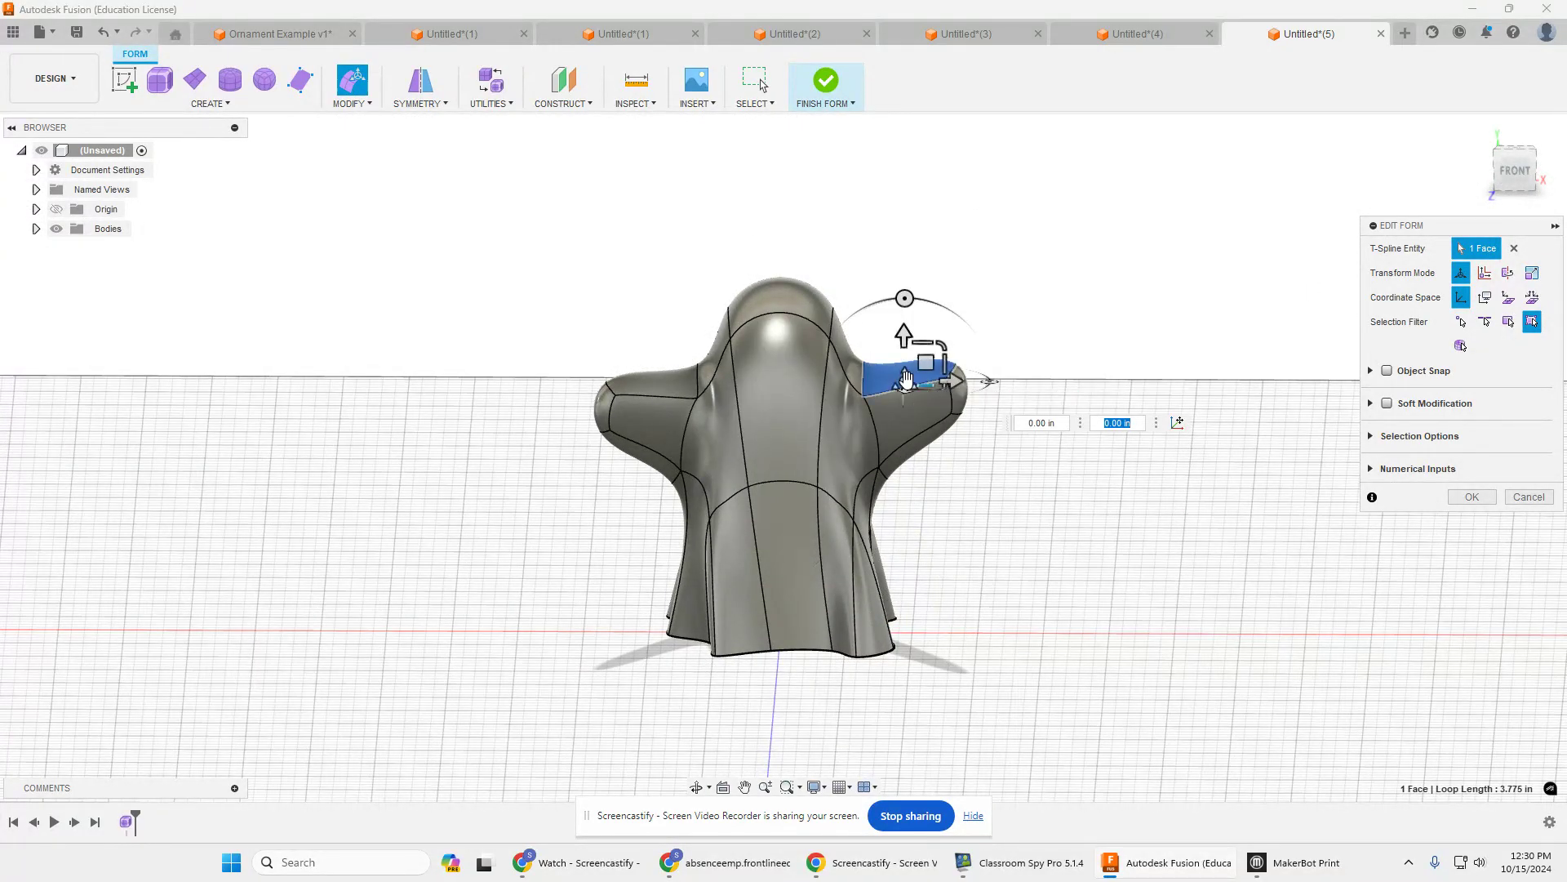
left_click_drag(902, 382, 906, 420)
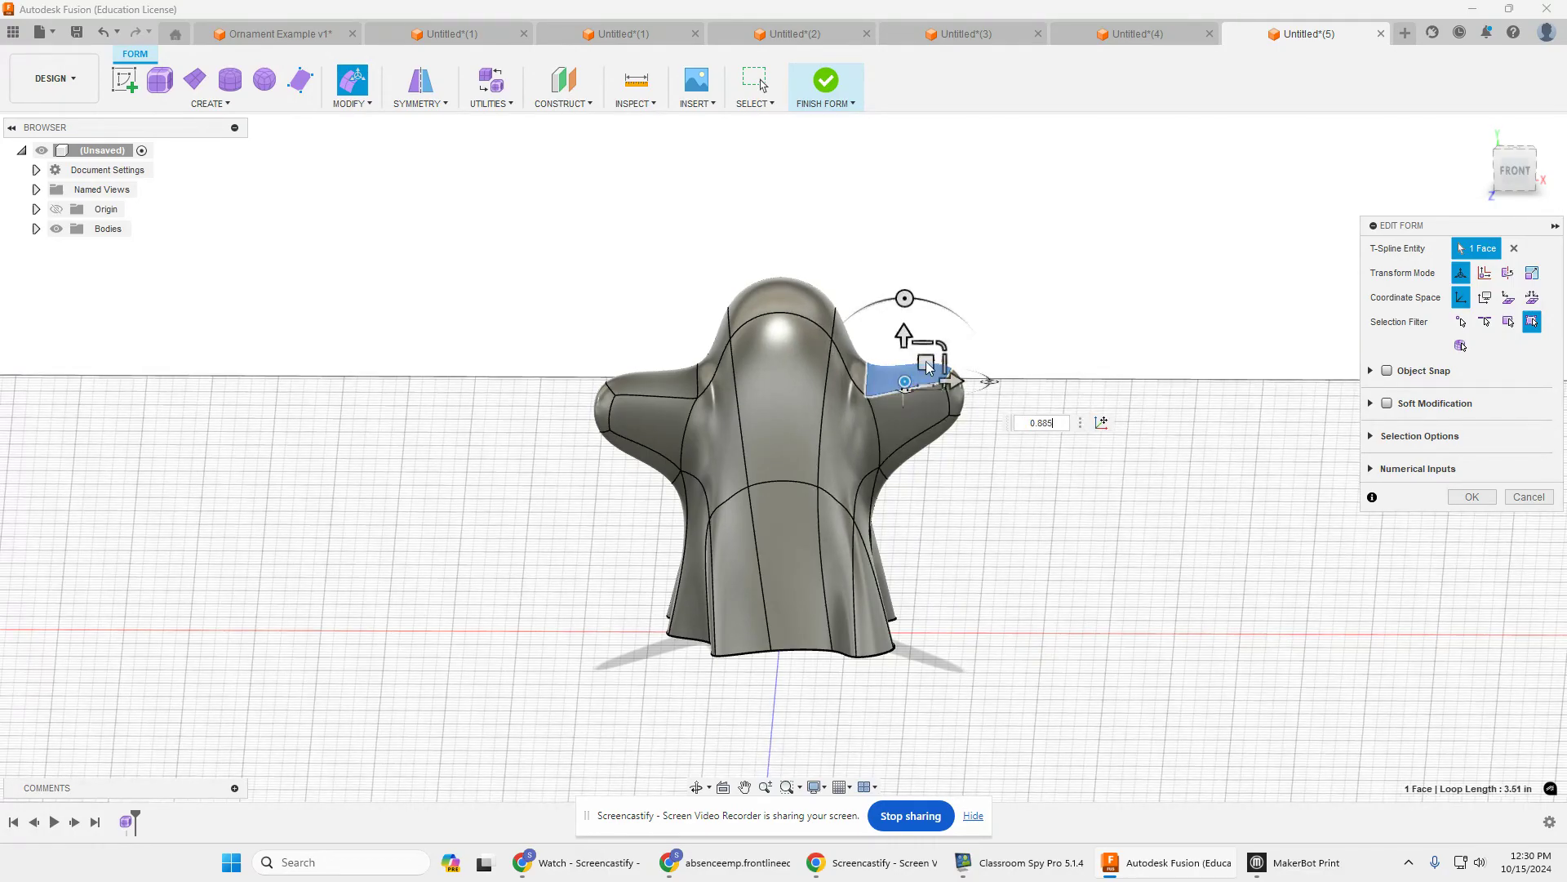
middle_click_drag(1011, 634, 952, 623, "shift")
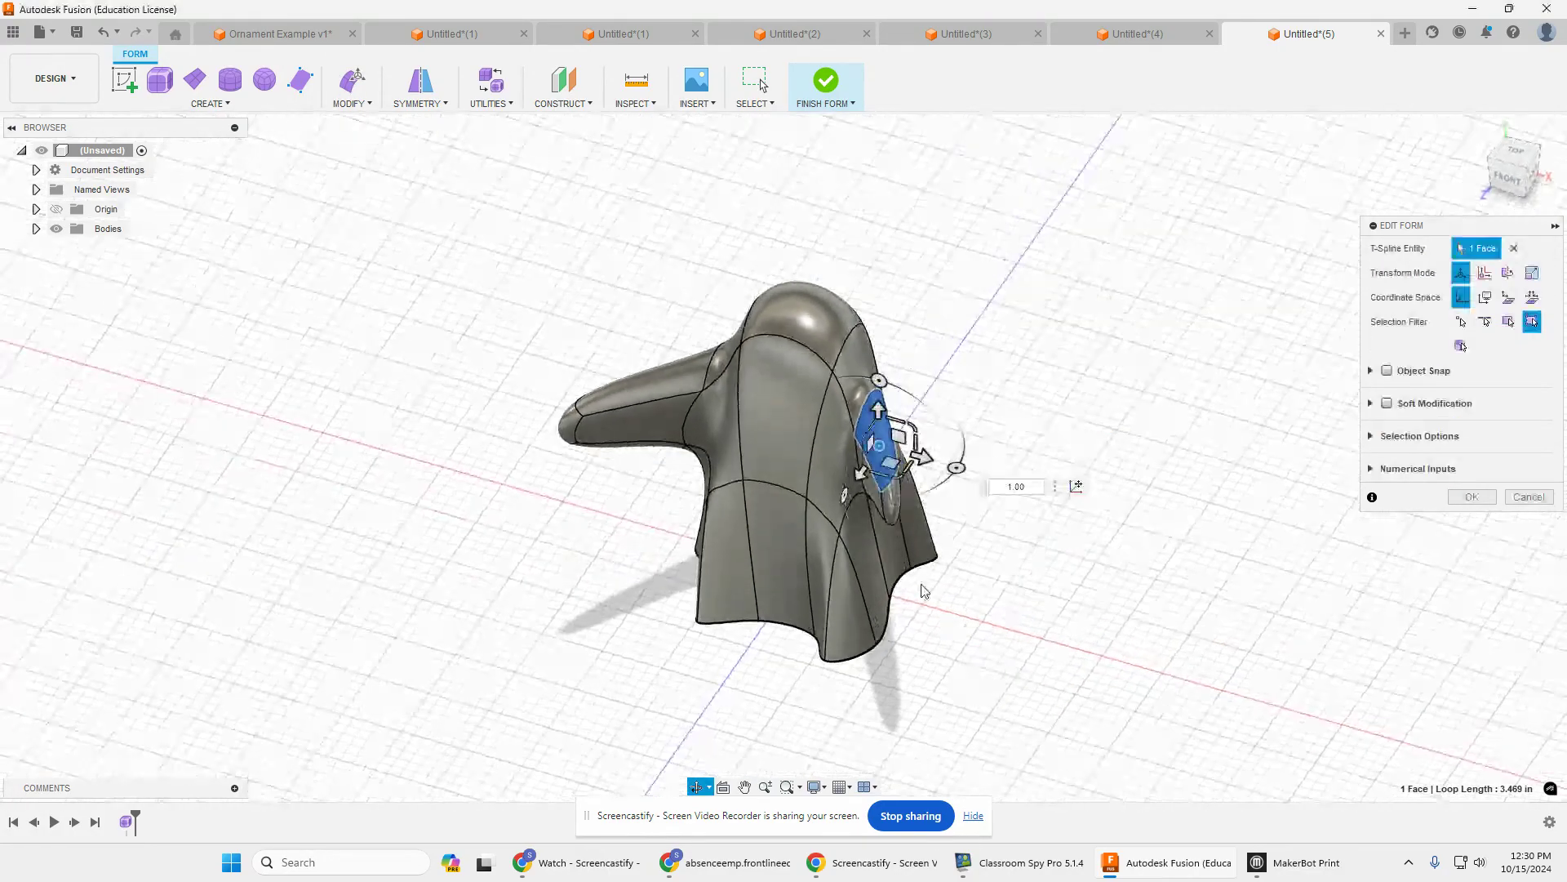
left_click_drag(879, 406, 882, 420)
Step: Raise the left arm's end face slightly and clear the selection
middle_click_drag(988, 606, 1078, 597, "shift")
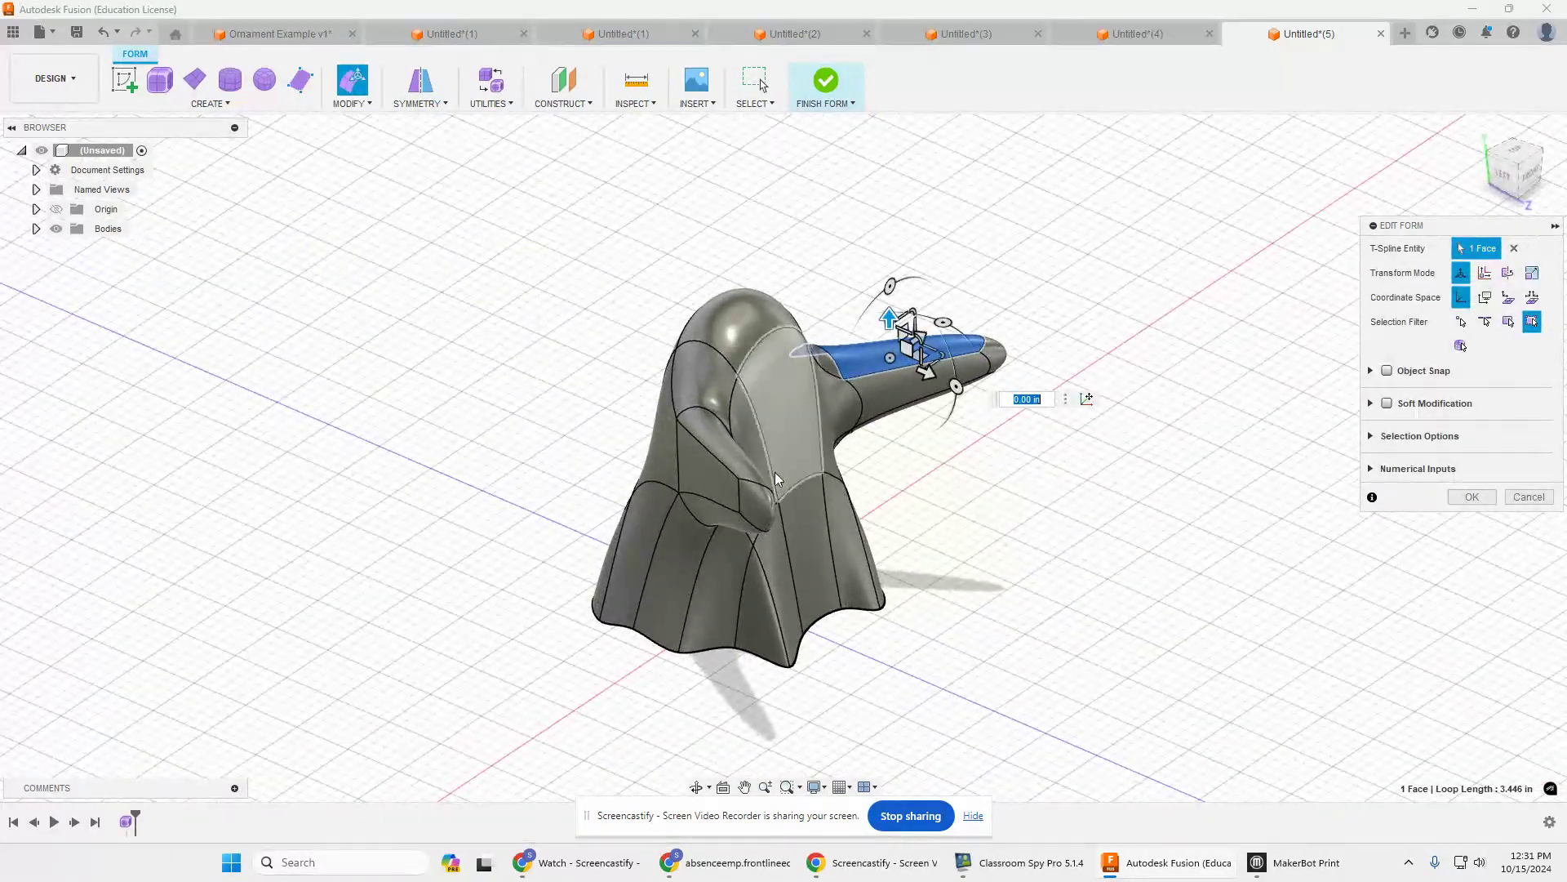
left_click(766, 512)
left_click_drag(765, 511, 769, 487)
left_click(1036, 598)
middle_click_drag(1036, 598, 958, 552, "shift")
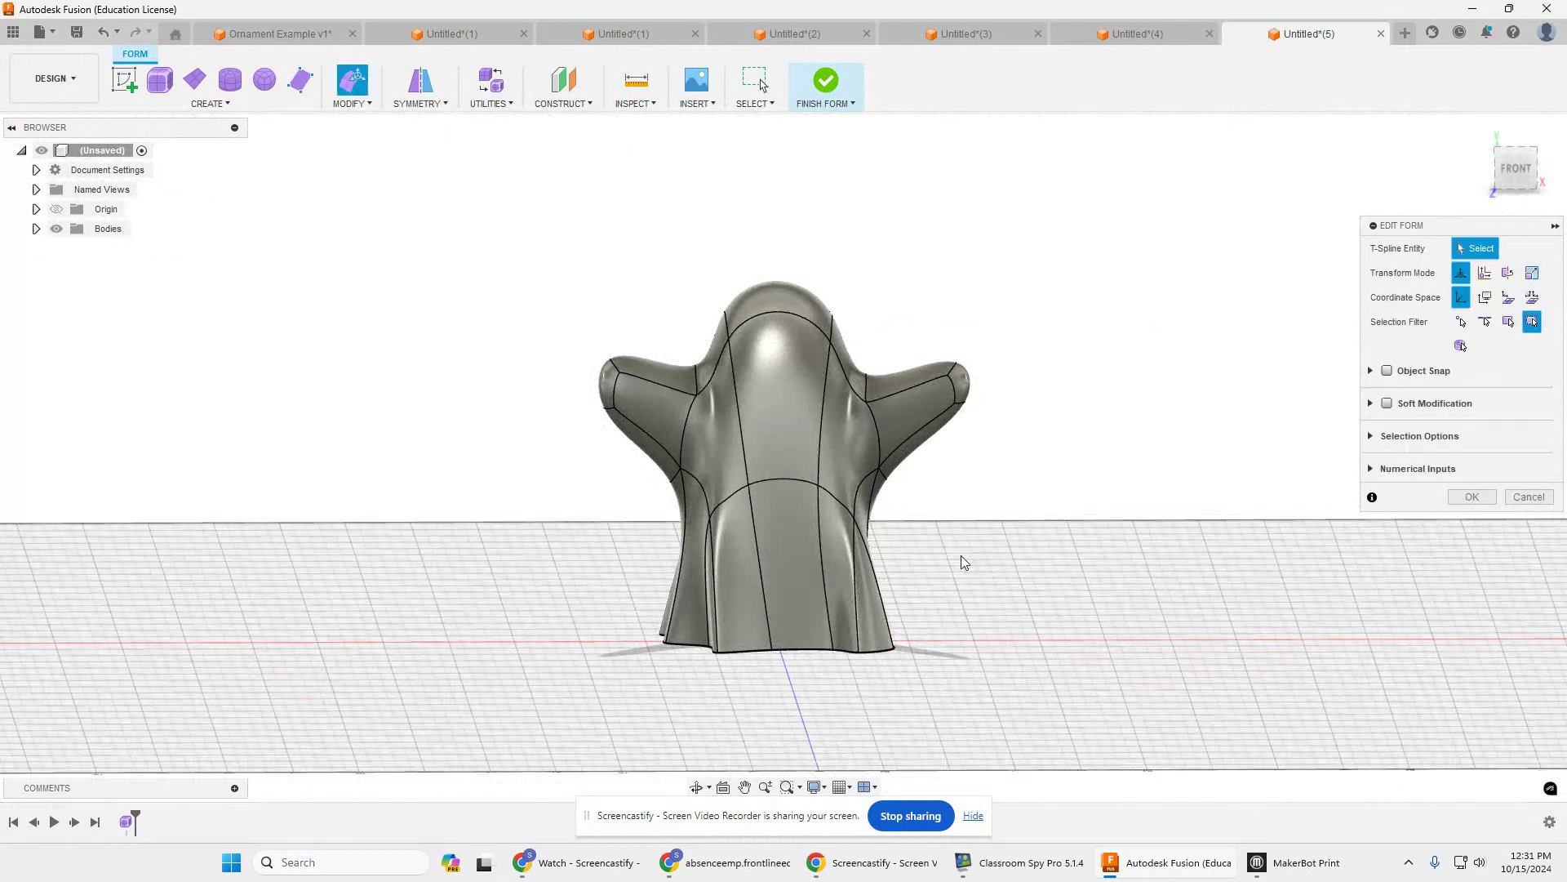
Step: Finish the form and start a new sketch on the front plane
left_click(826, 90)
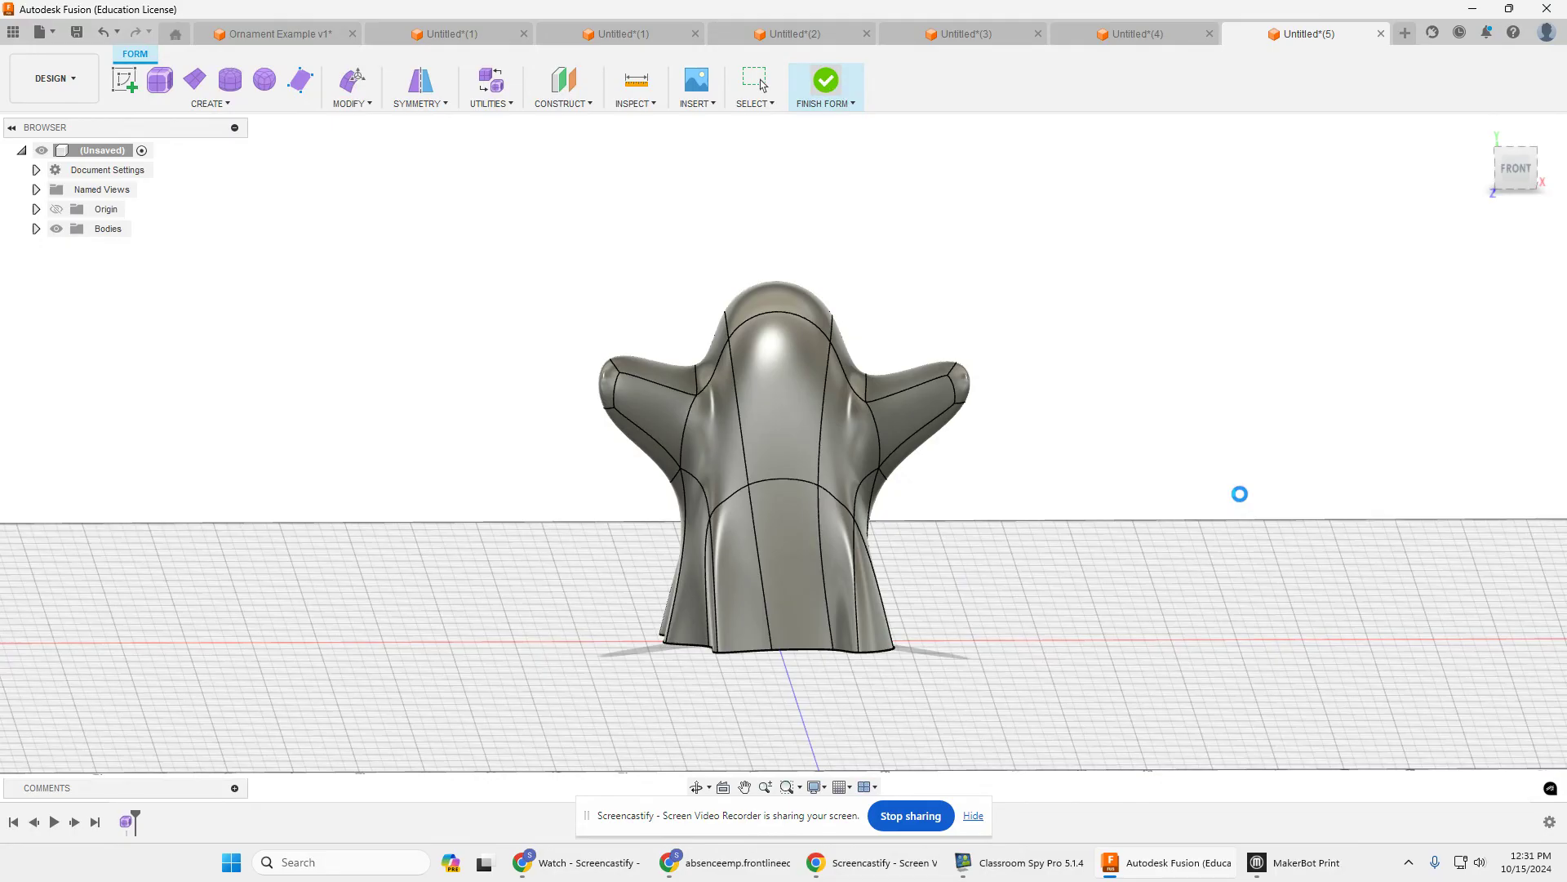
middle_click_drag(1151, 438, 1040, 485, "shift")
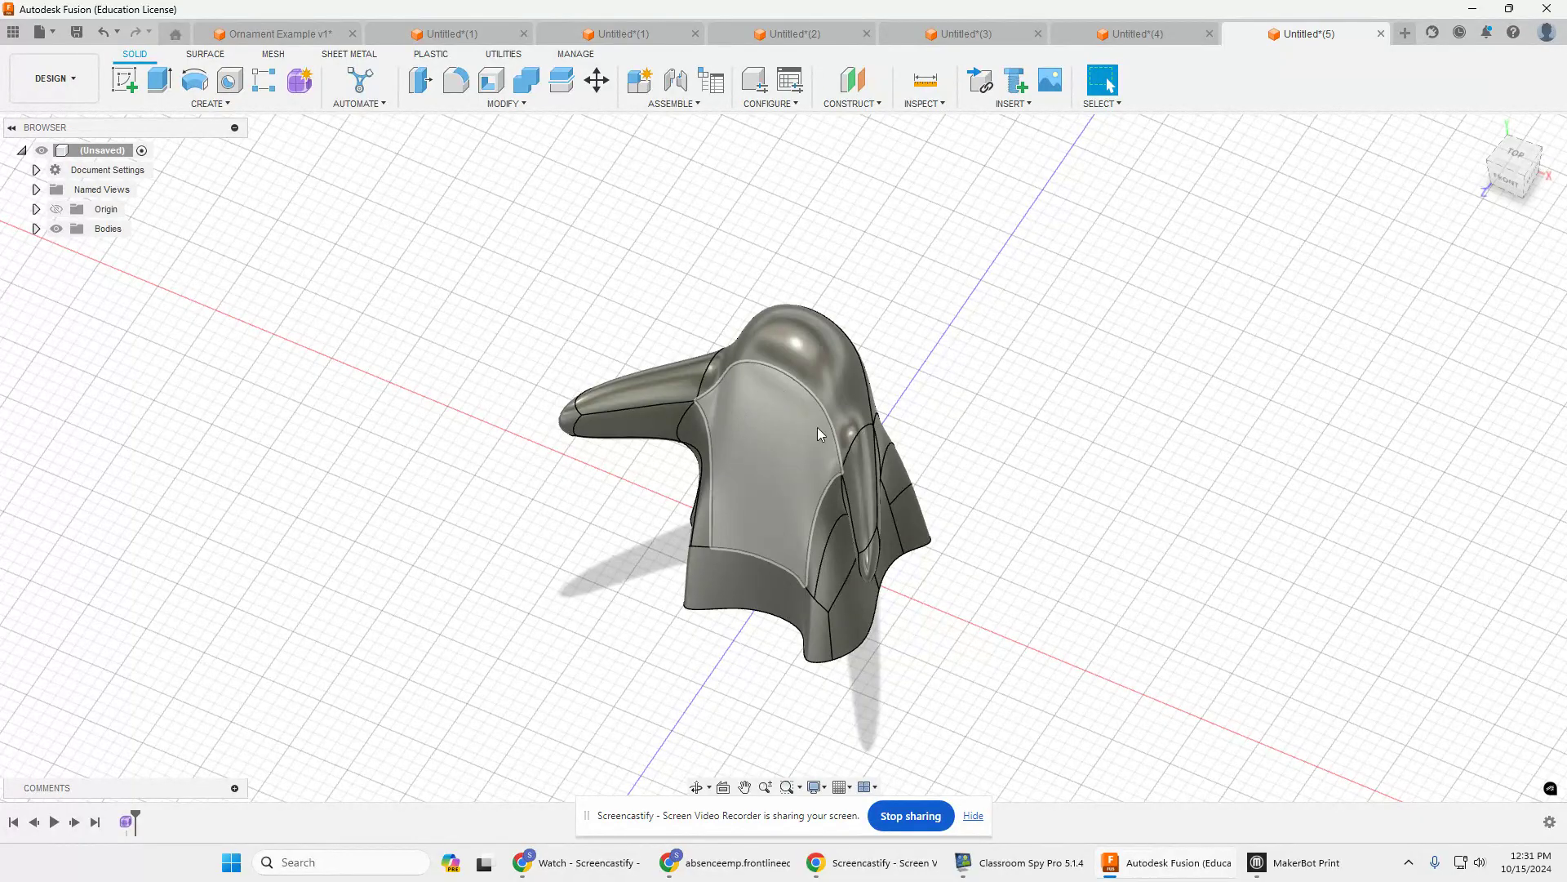
left_click(130, 90)
mouse_move(784, 507)
middle_mouse_down("shift")
mouse_move(1086, 691)
mouse_move(1050, 654)
mouse_move(1078, 658)
mouse_move(826, 586)
middle_mouse_up("shift")
left_click(843, 578)
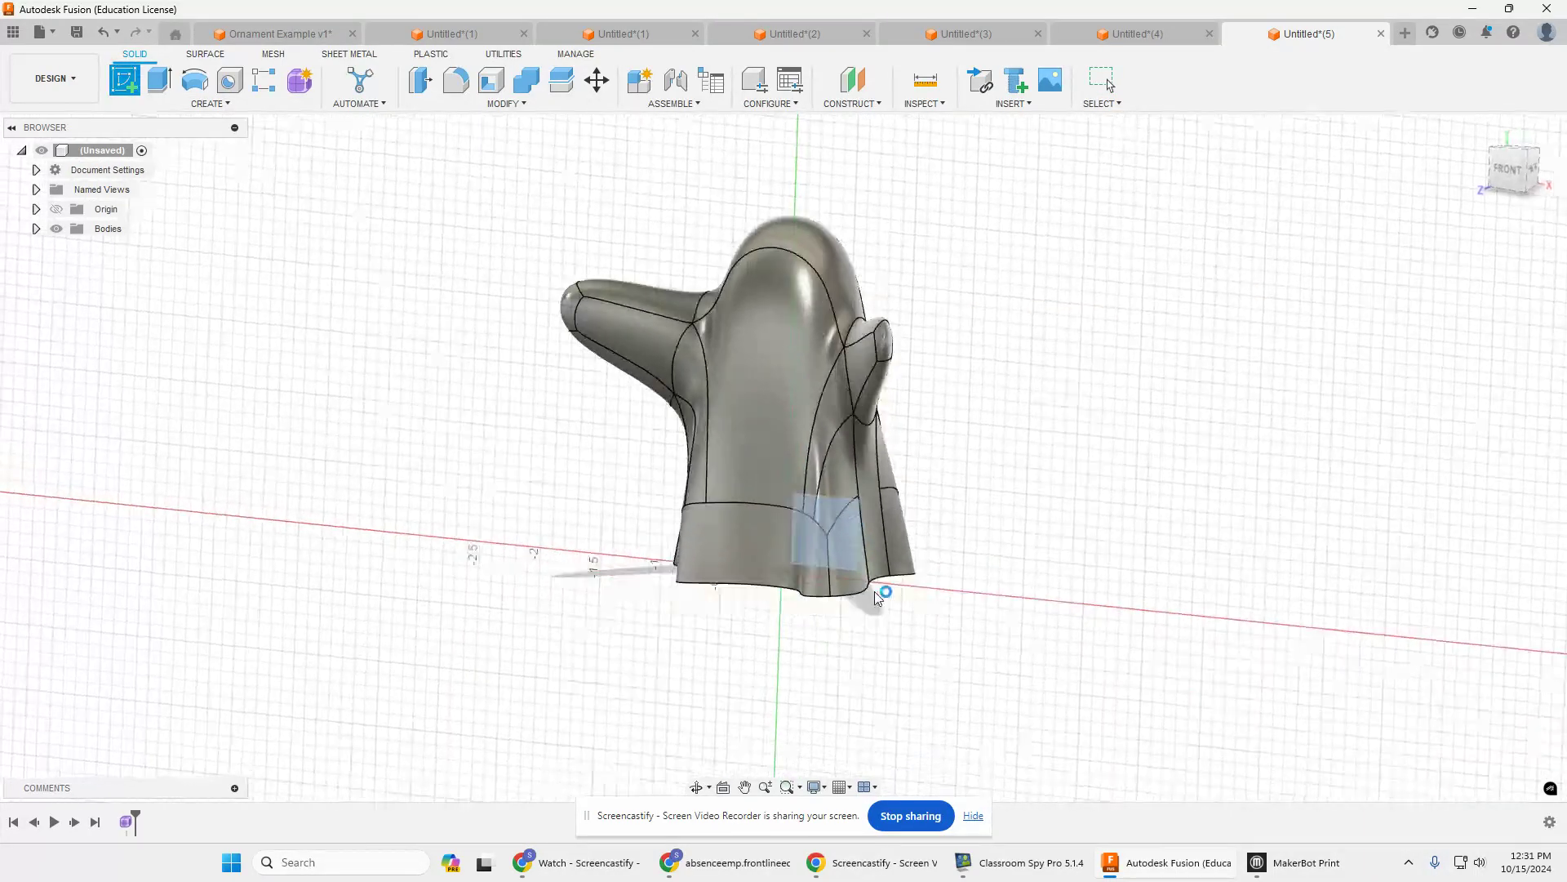
Step: Sketch two small equal circles as eyes on the head, one on each side of the vertical axis
middle_click_drag(1053, 364, 1051, 429)
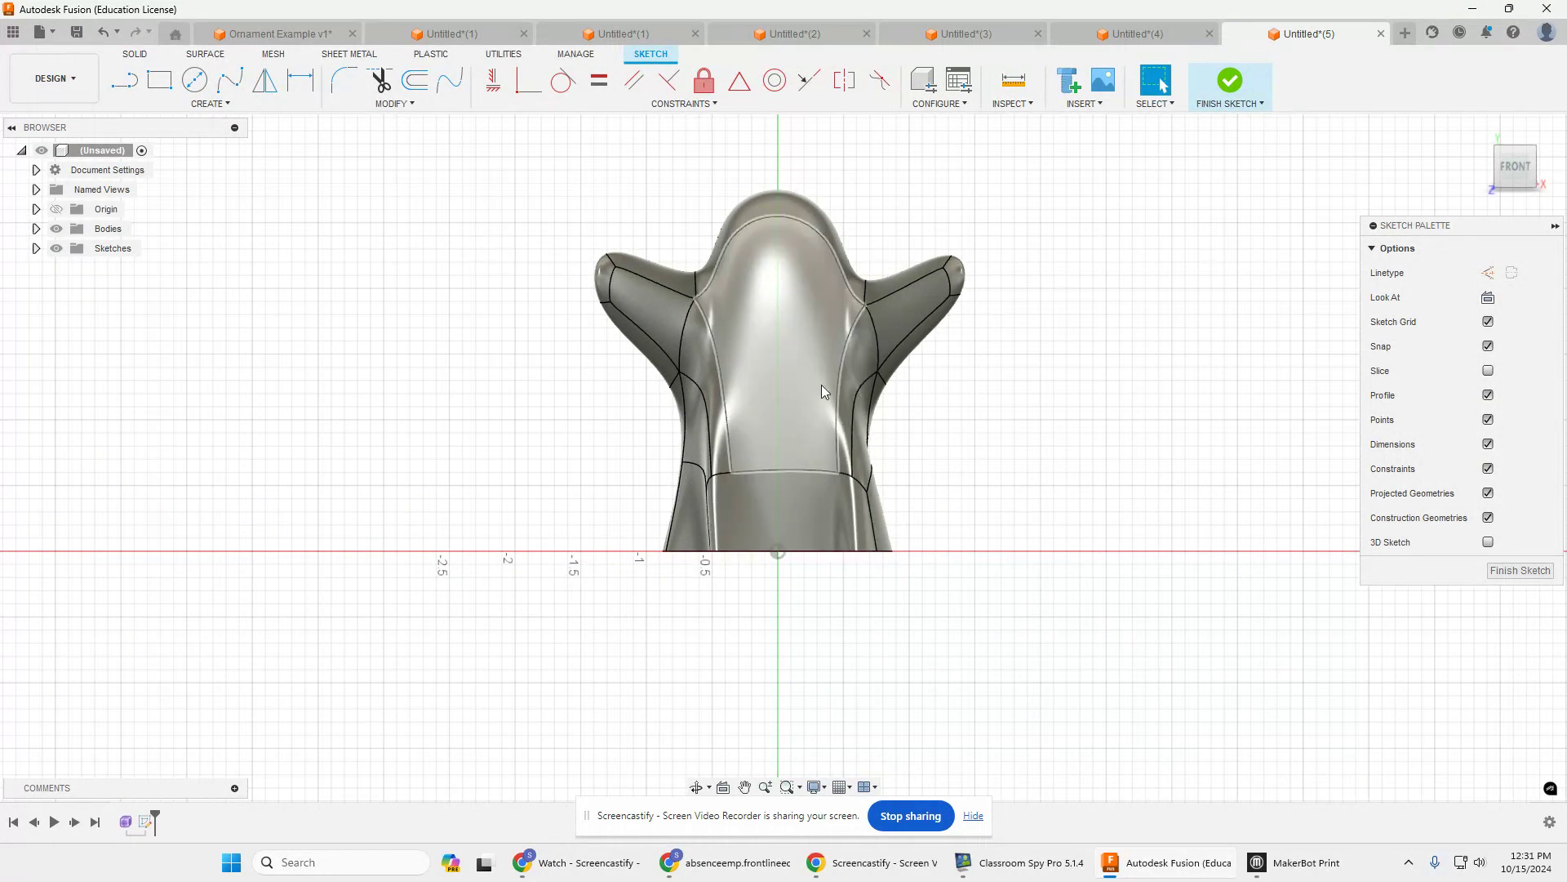
mouse_move(1035, 481)
middle_mouse_down("shift")
mouse_move(963, 518)
mouse_move(835, 477)
middle_mouse_up("shift")
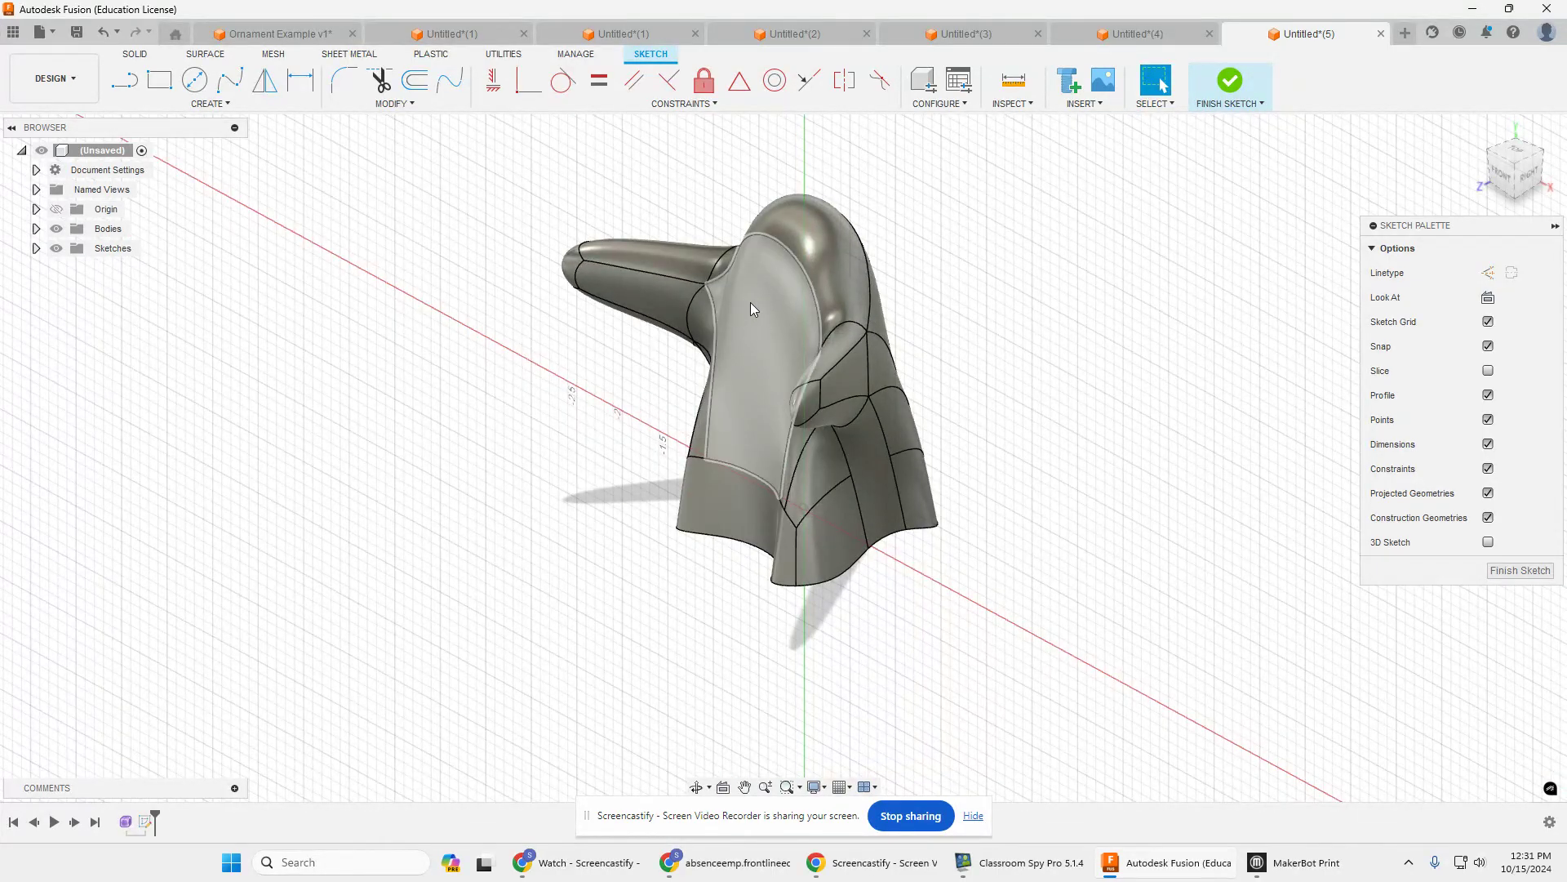
middle_click_drag(948, 609, 1016, 620)
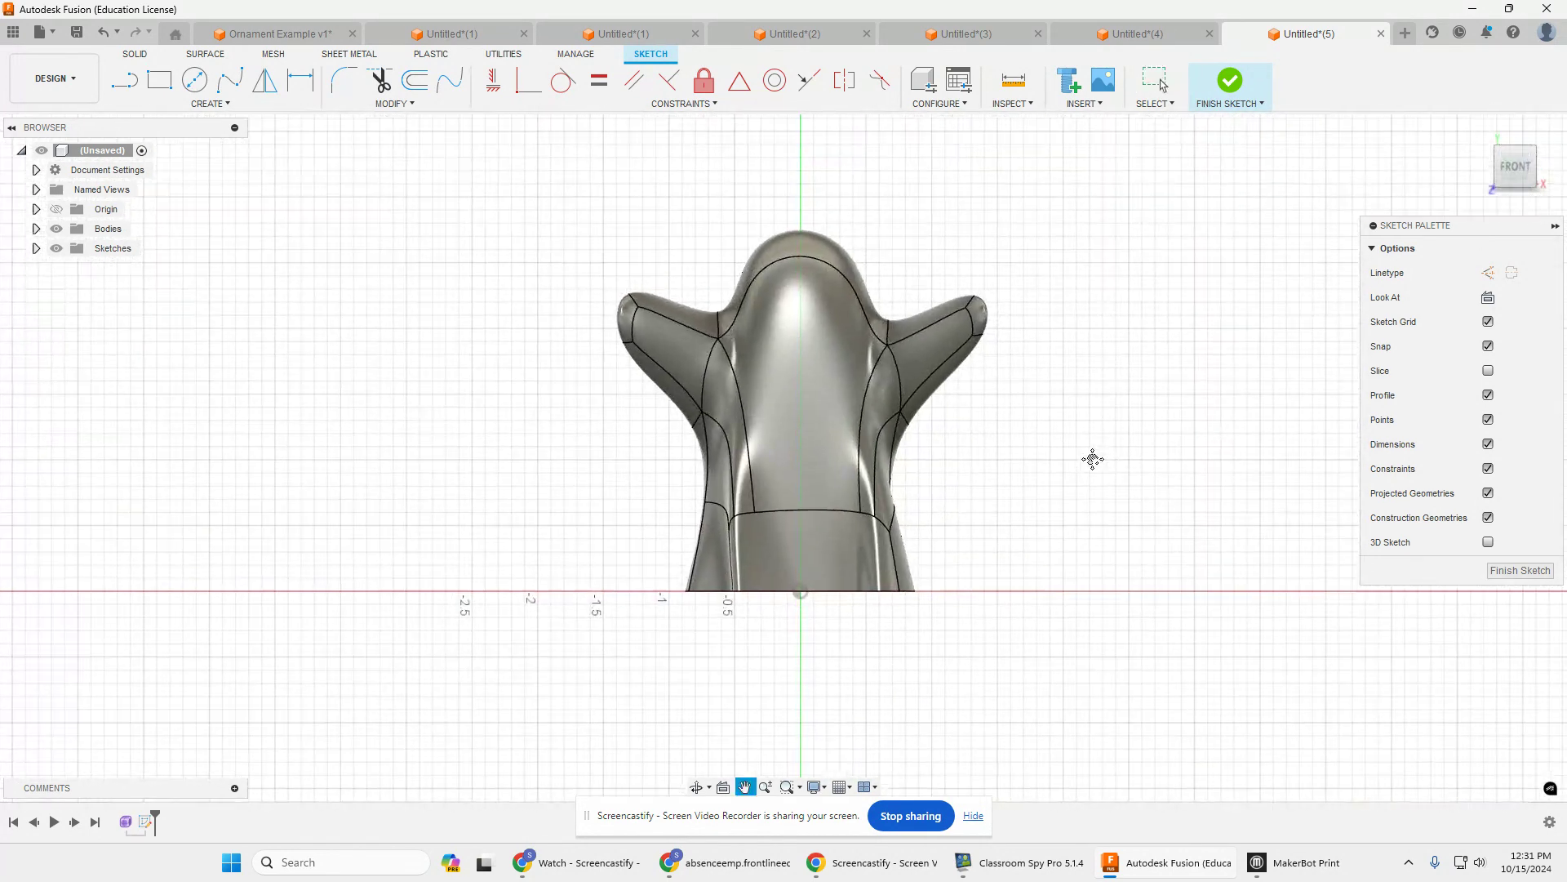
left_click(192, 79)
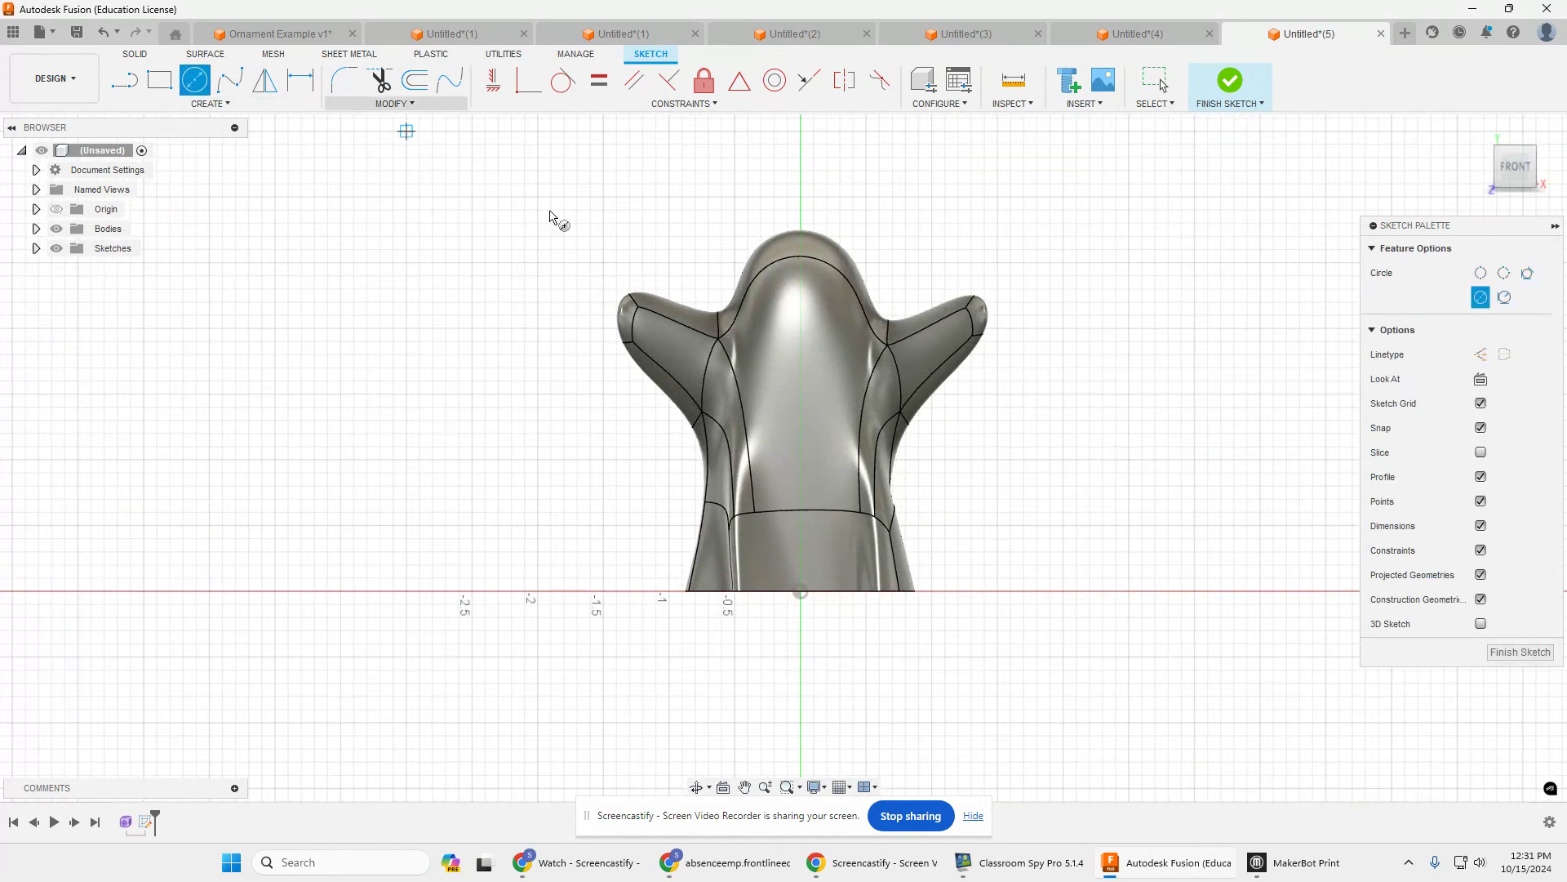
left_click(774, 302)
left_click(827, 302)
left_click(830, 320)
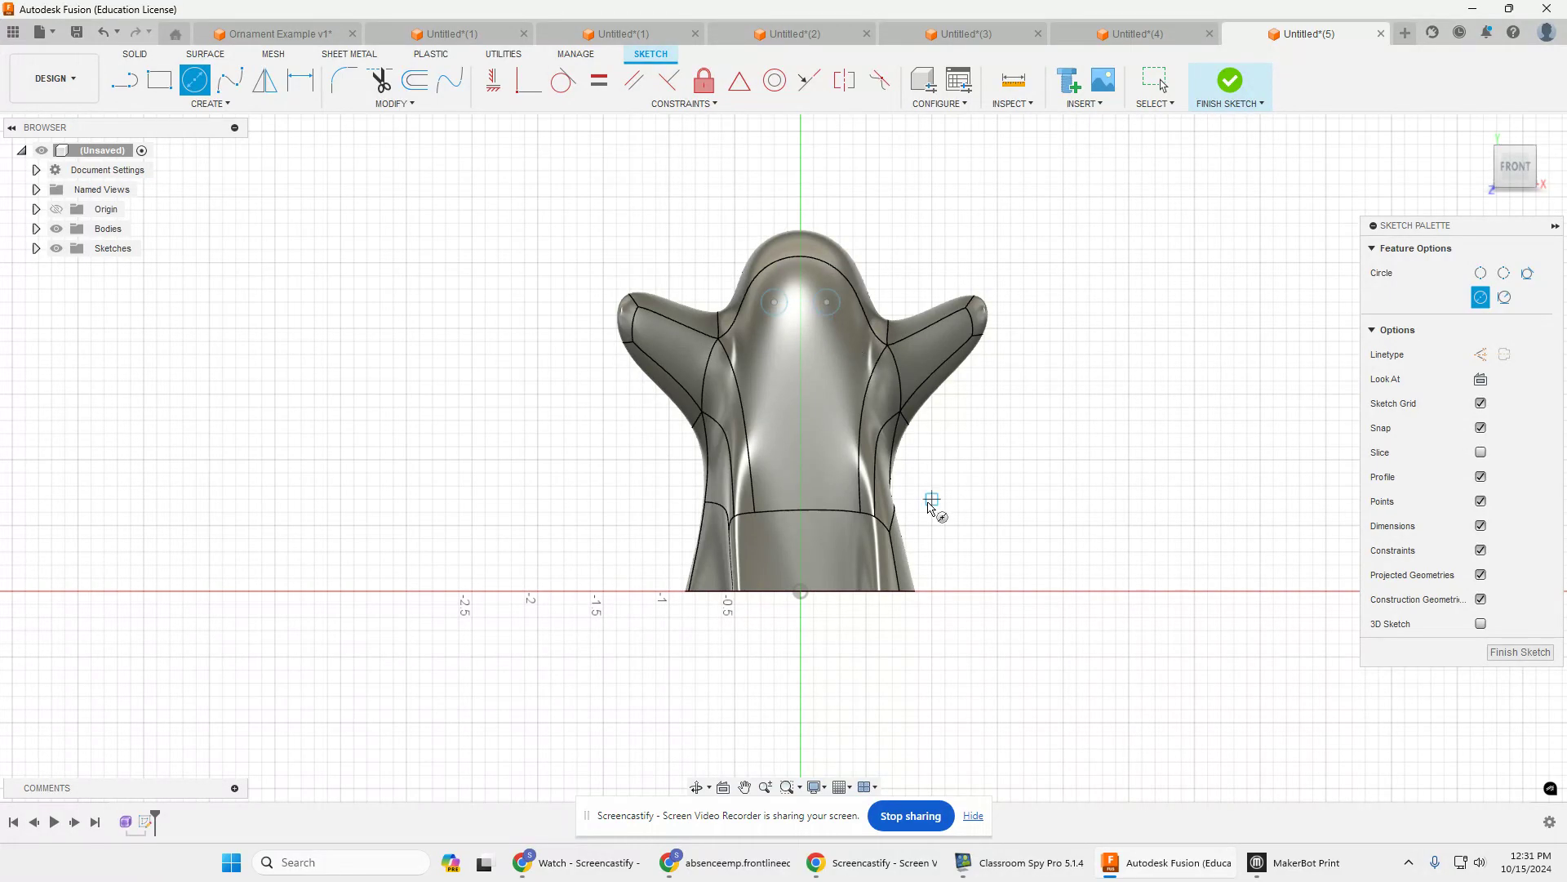
scroll(809, 339, "up", 1)
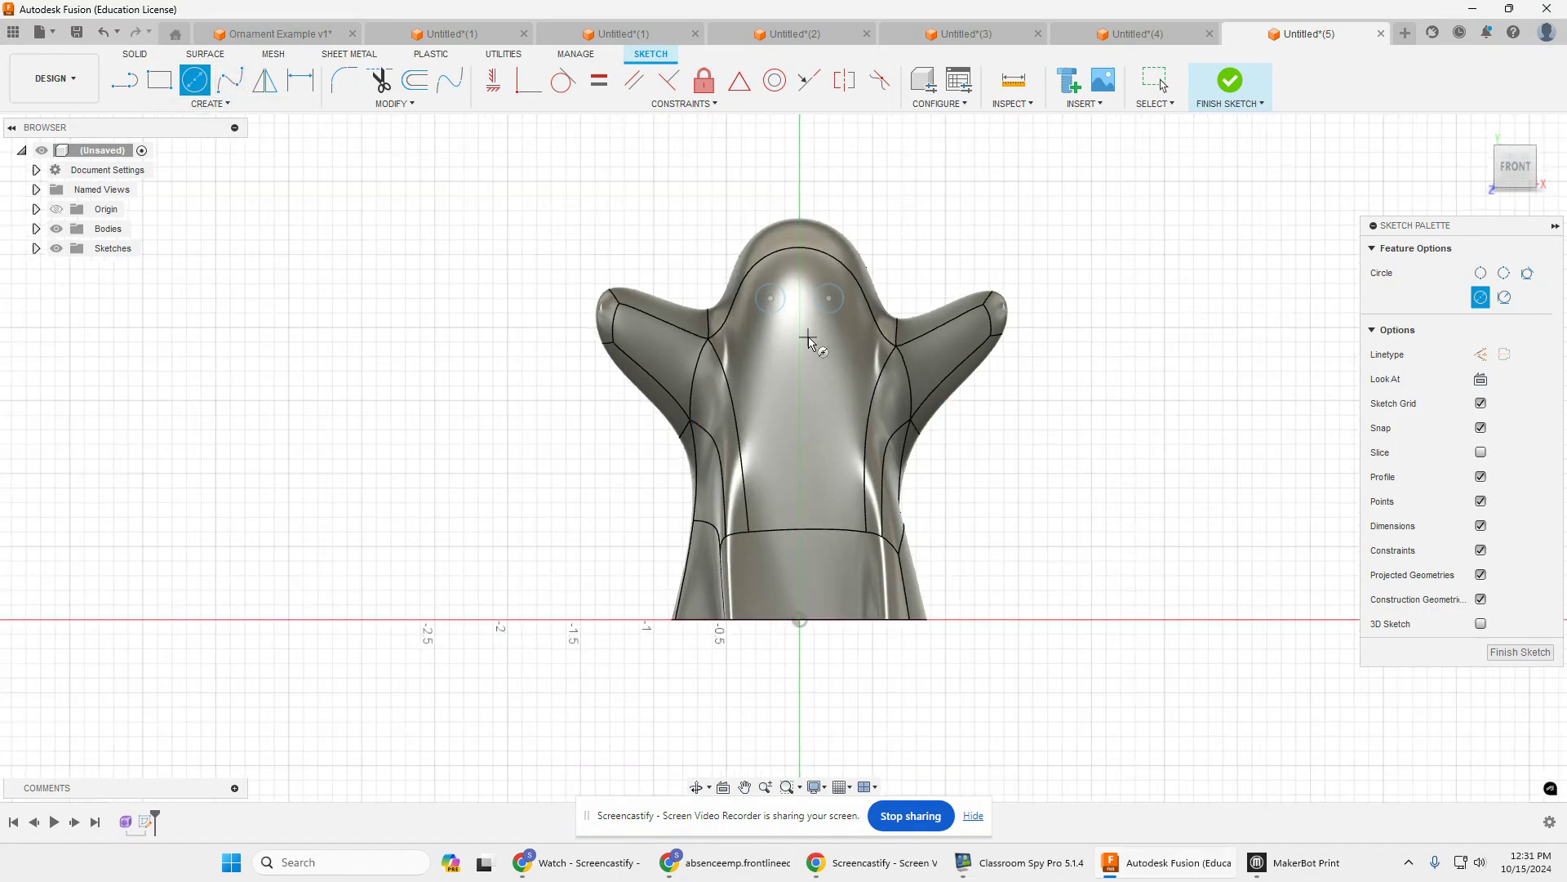
scroll(809, 339, "up", 1)
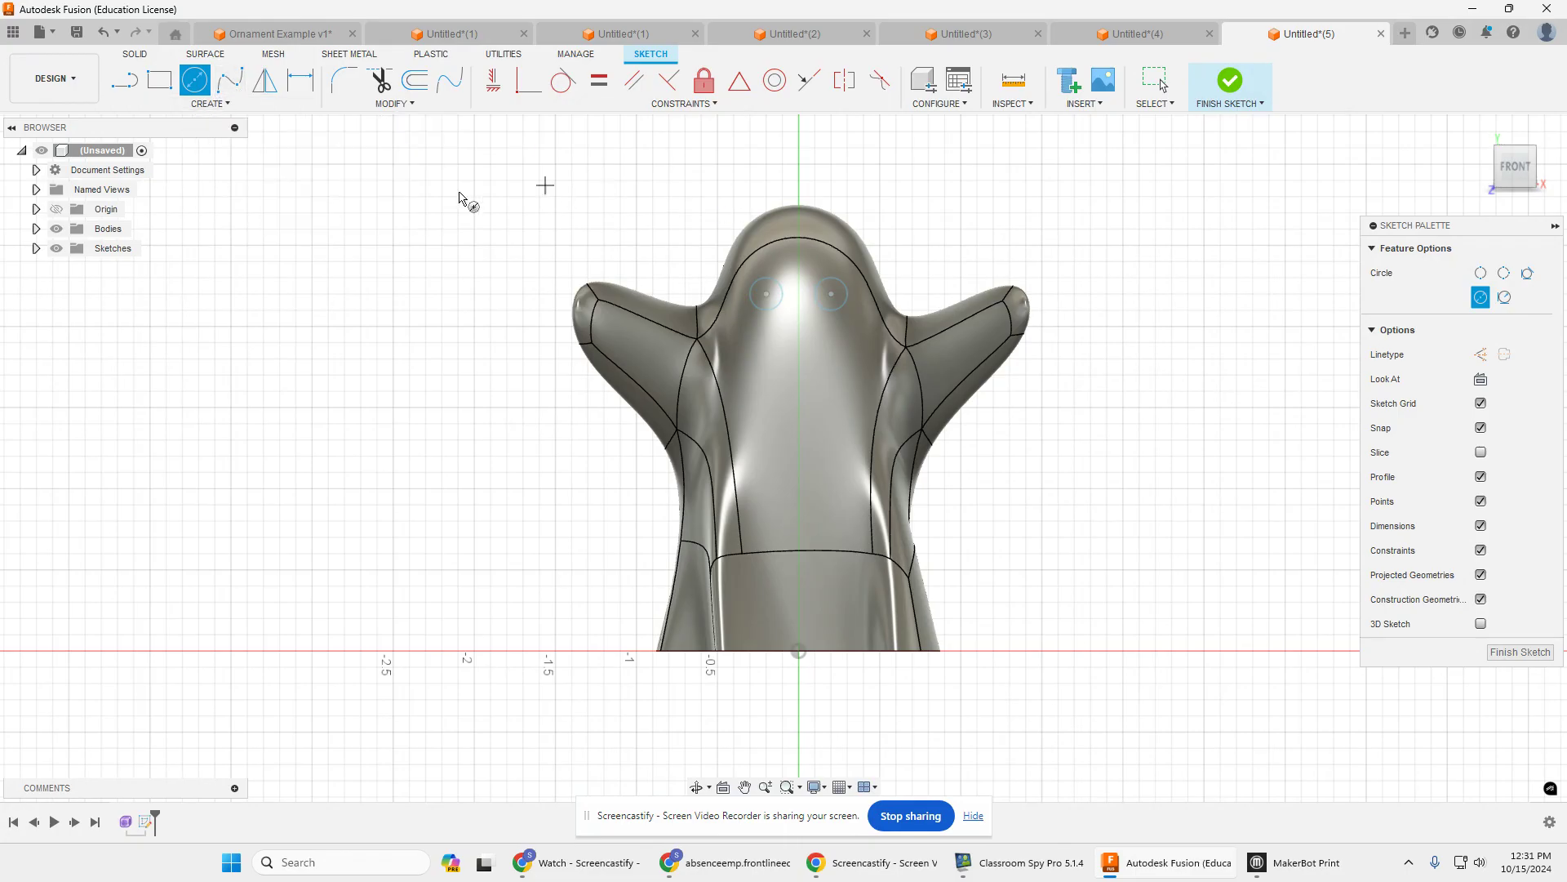
Step: Draw a closed, wavy mouth outline below the eyes with a fit point spline
left_click(230, 79)
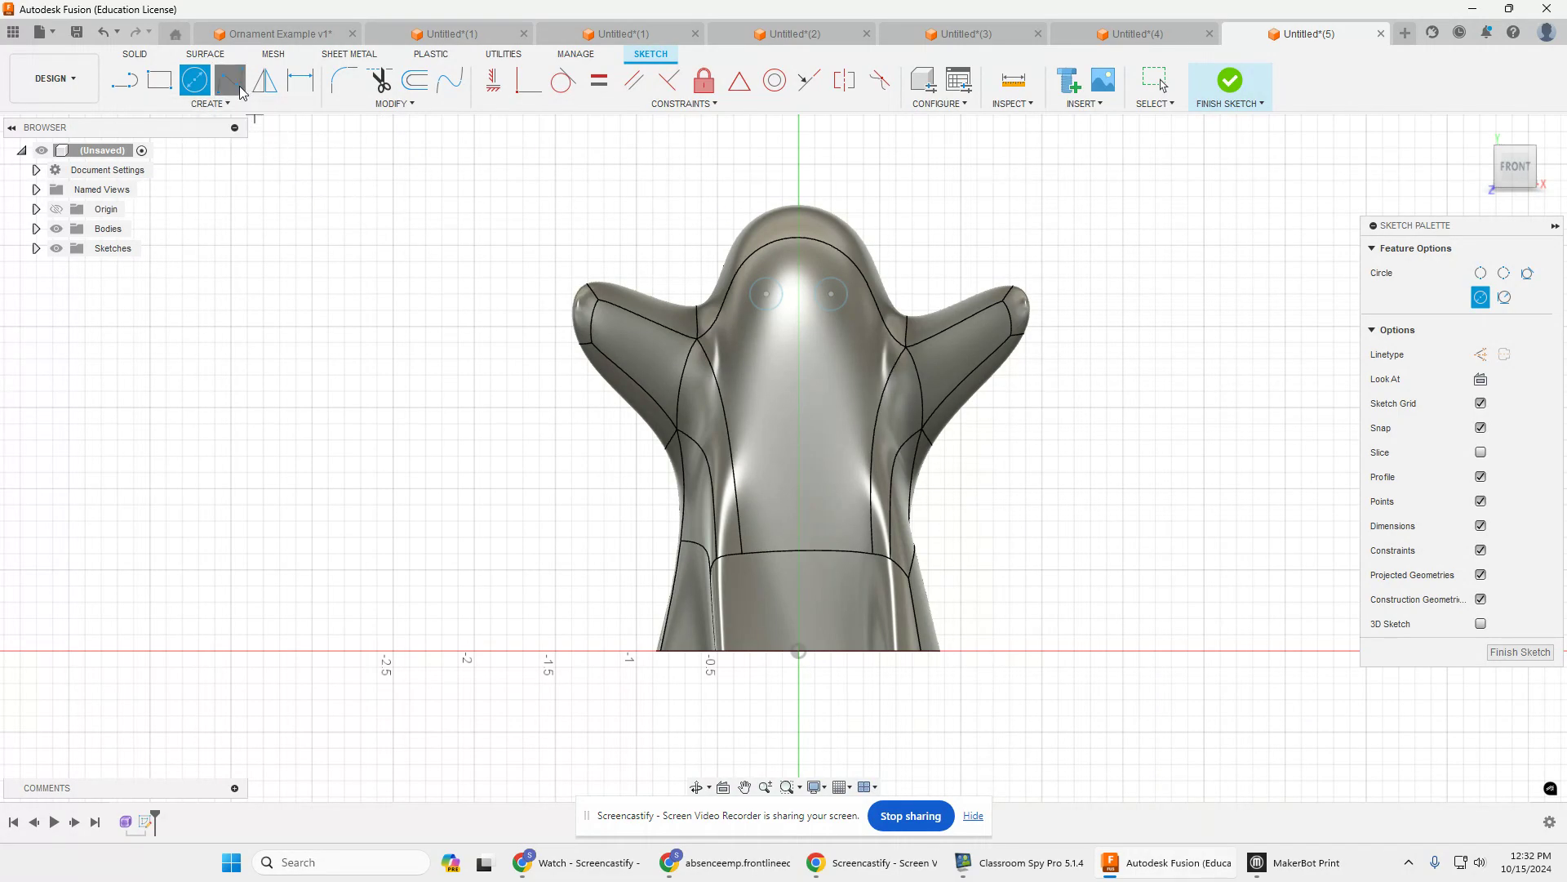
left_click(765, 342)
left_click(793, 352)
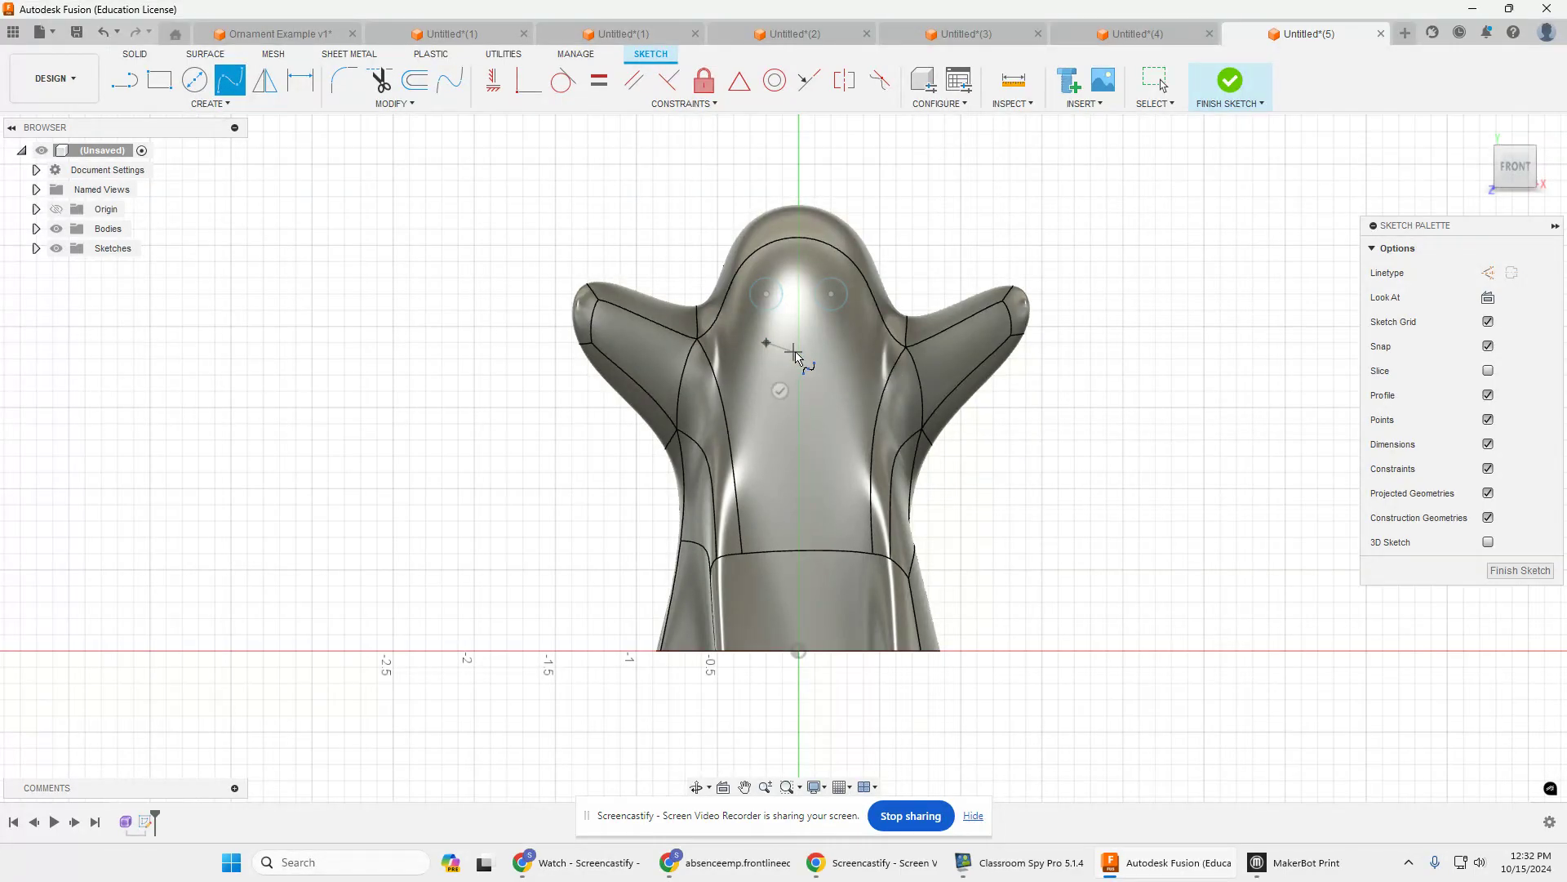
left_click(841, 343)
left_click(842, 366)
left_click(815, 375)
left_click(799, 384)
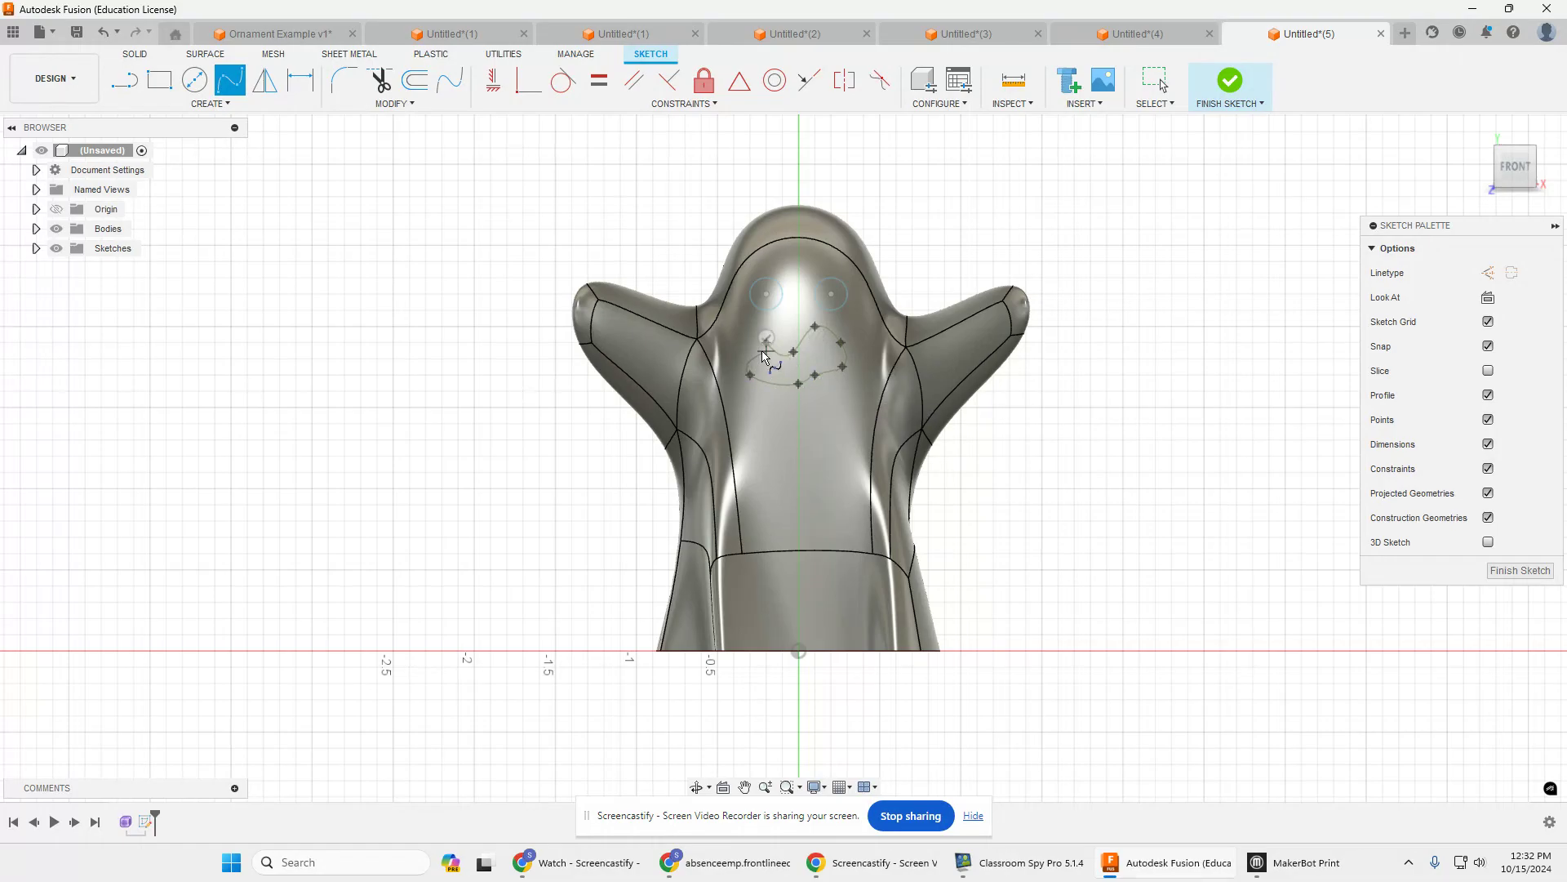
left_click(766, 339)
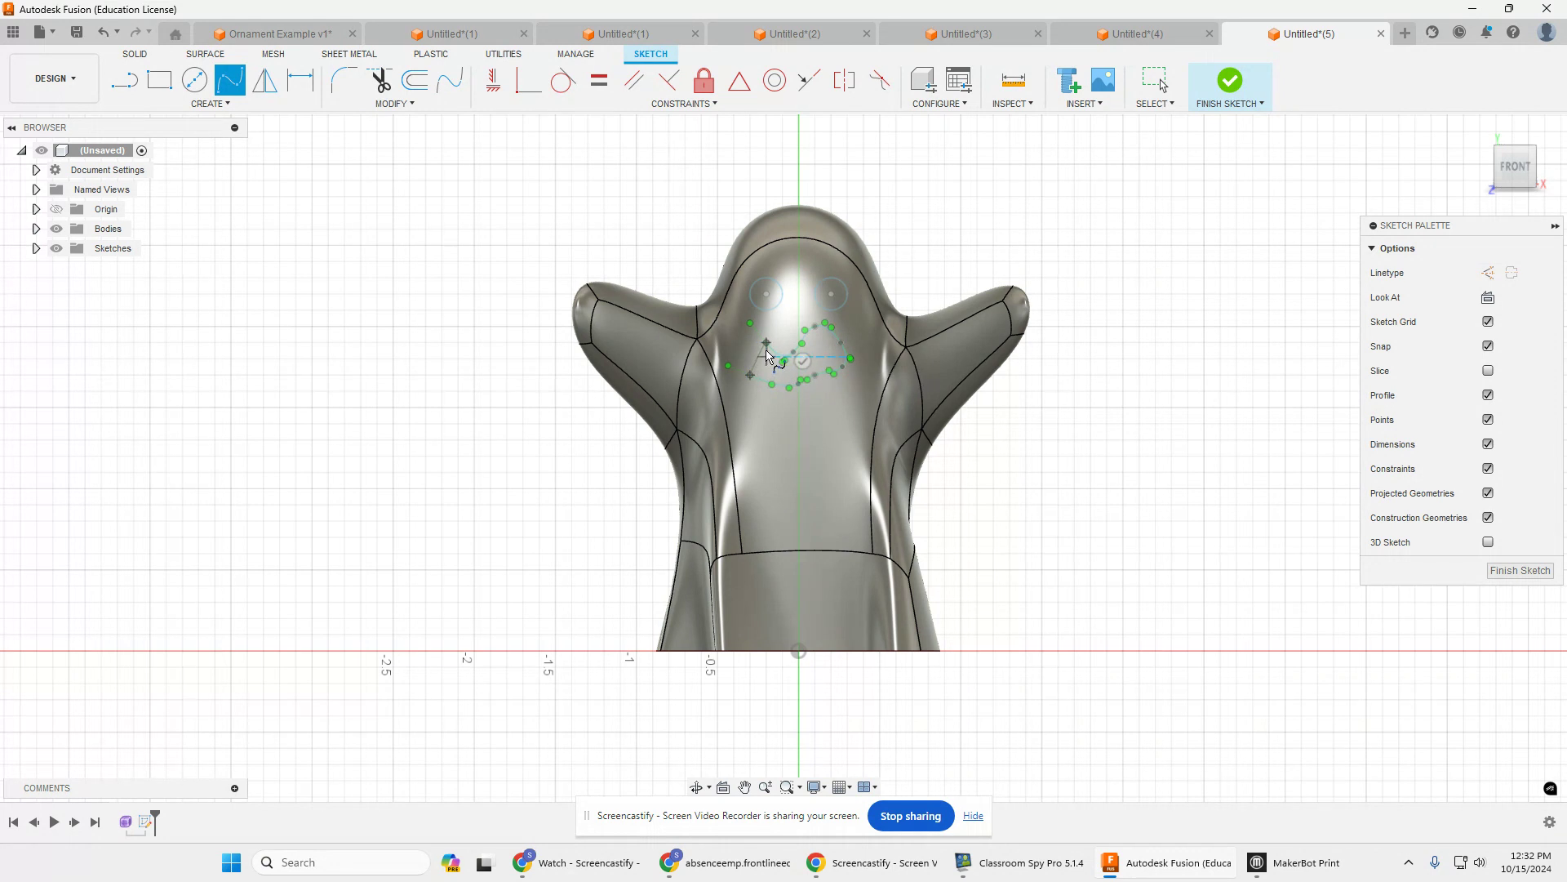
Step: Accept the mouth spline, finish the face sketch, and hide the ghost body so the sketch profiles are exposed
left_click(803, 360)
middle_click_drag(1110, 570, 1077, 488, "shift")
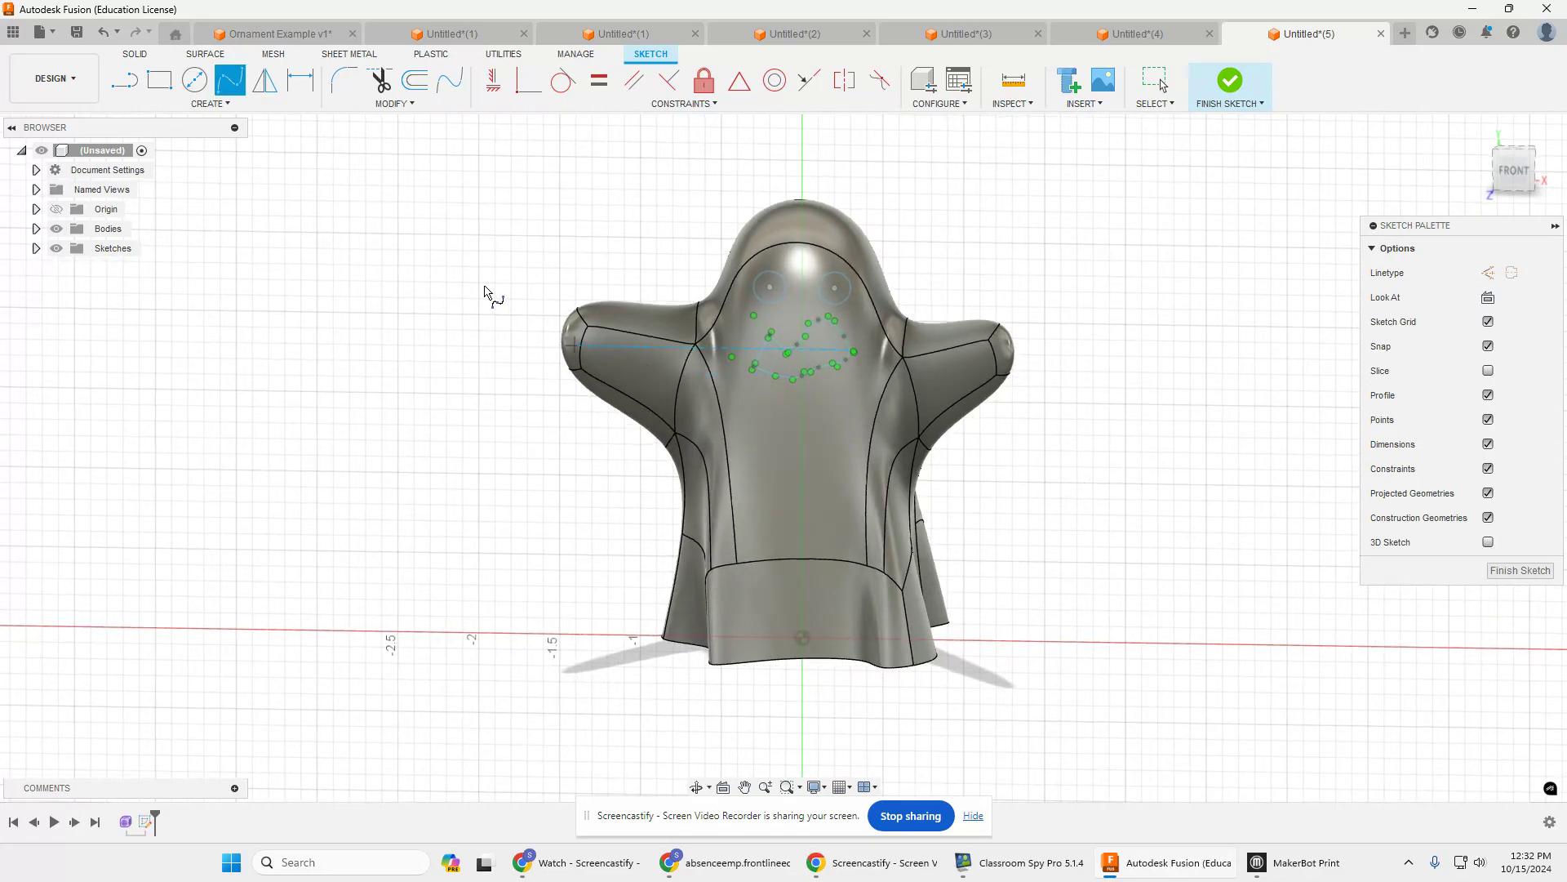
left_click(1219, 80)
mouse_move(1165, 479)
middle_mouse_down("shift")
mouse_move(1070, 482)
mouse_move(1056, 490)
mouse_move(1070, 511)
middle_mouse_up("shift")
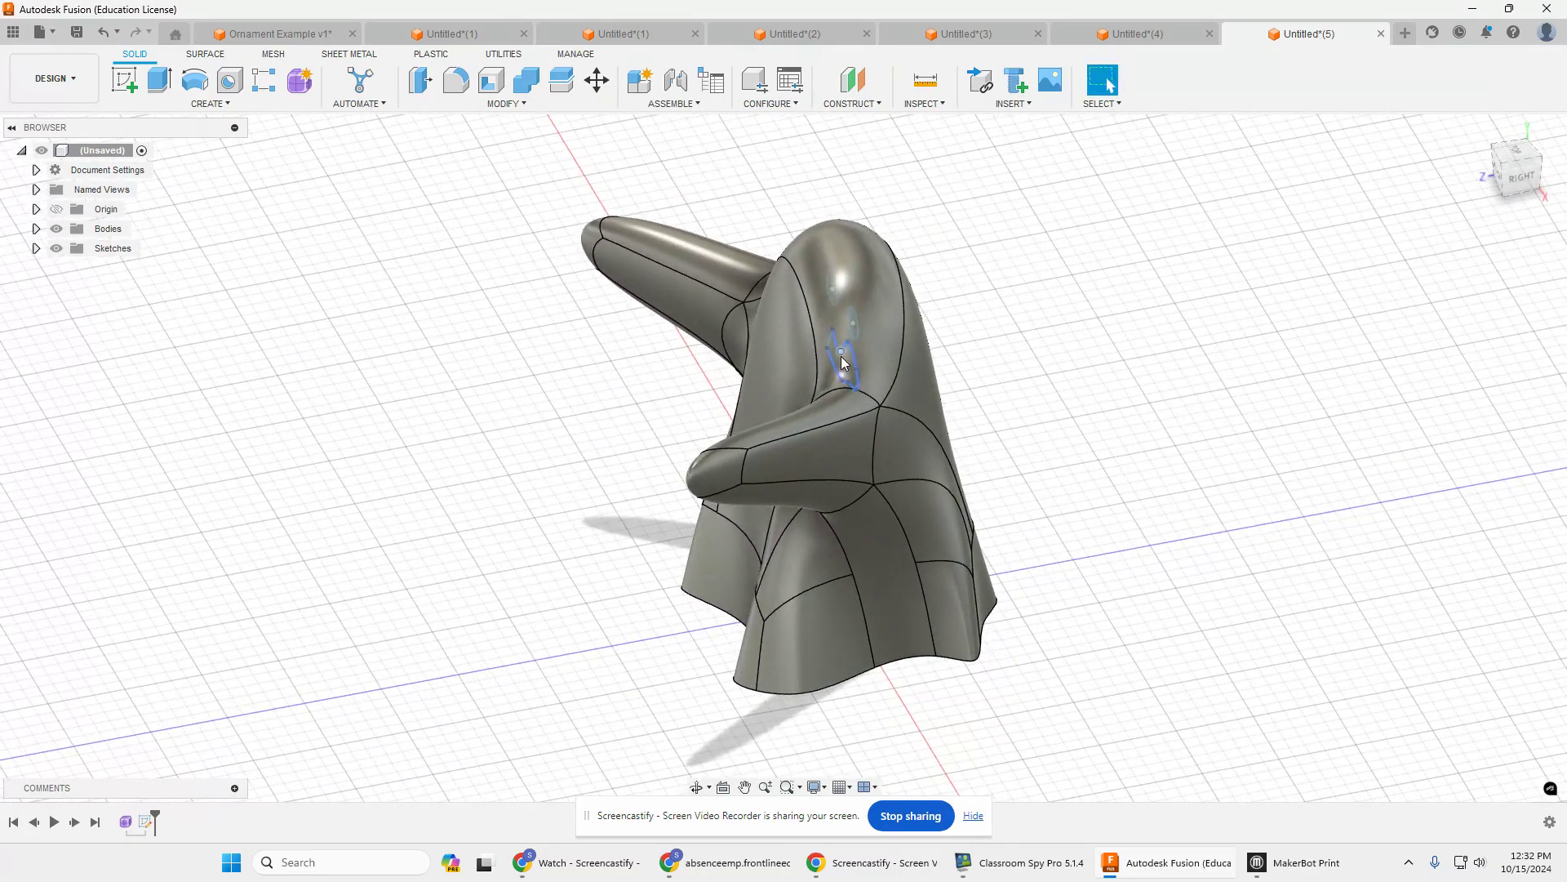
middle_click_drag(1046, 480, 1126, 455, "shift")
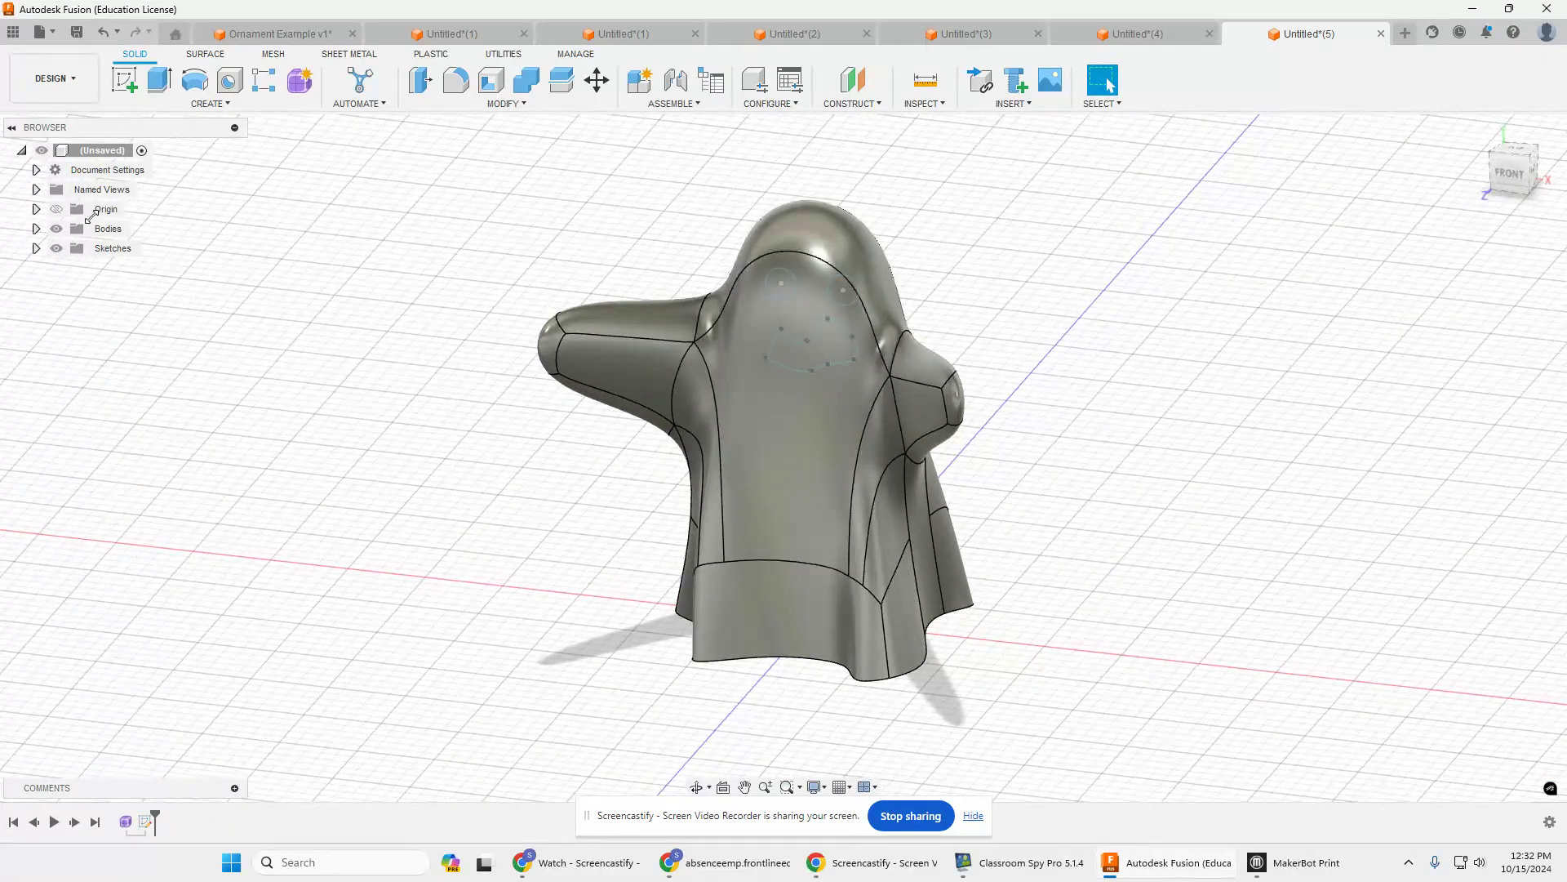
left_click(36, 228)
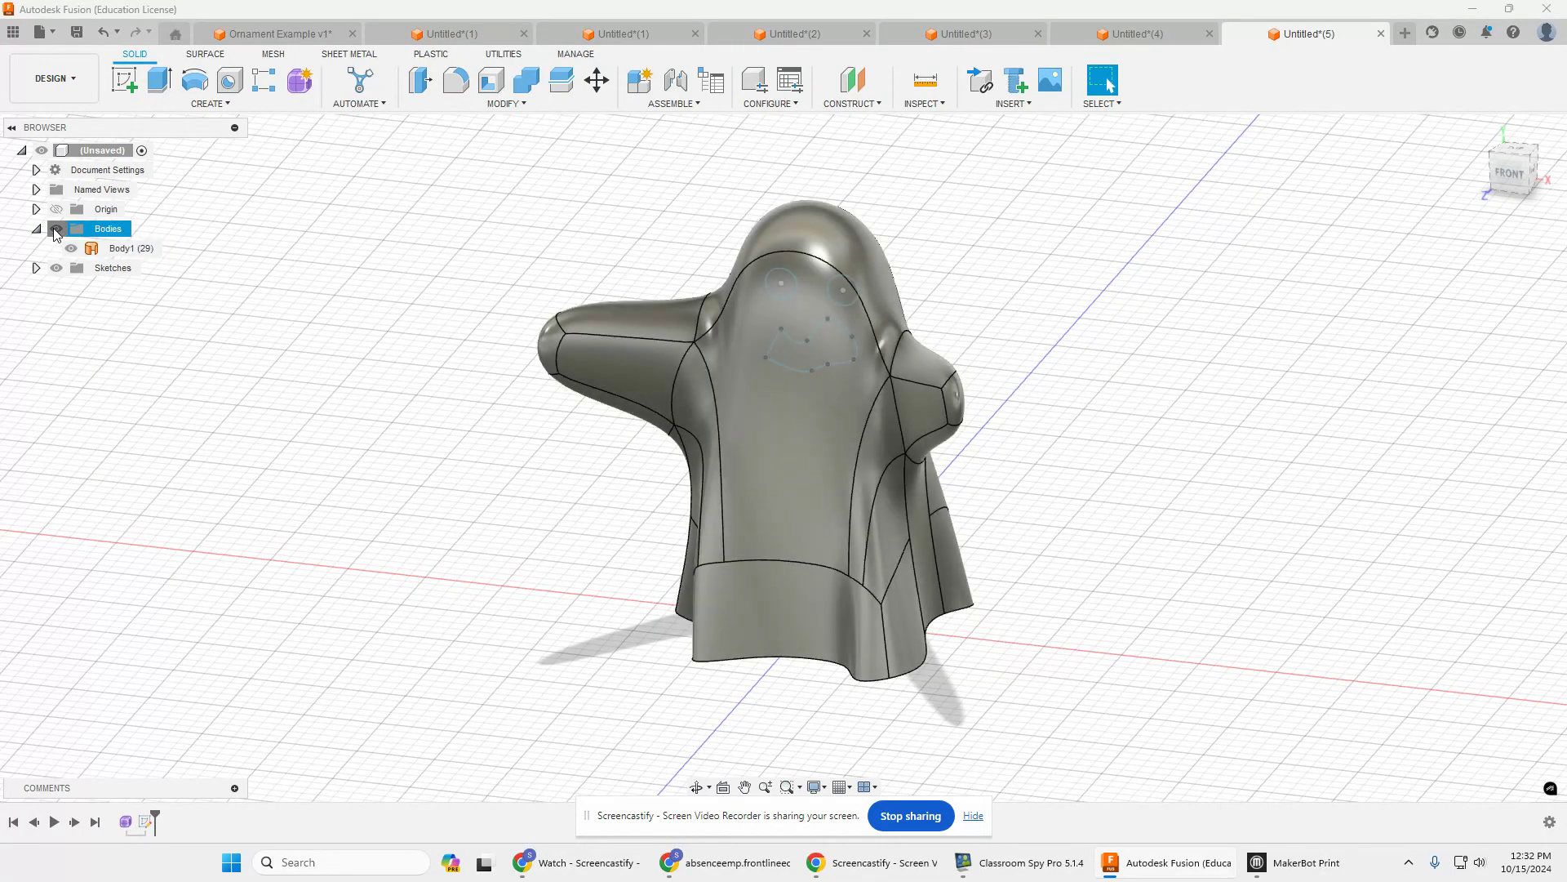
left_click(56, 229)
Step: Extrude the mouth and both eye profiles 1.30 in forward as a cut, making the ghost body visible again before applying it
left_click(159, 79)
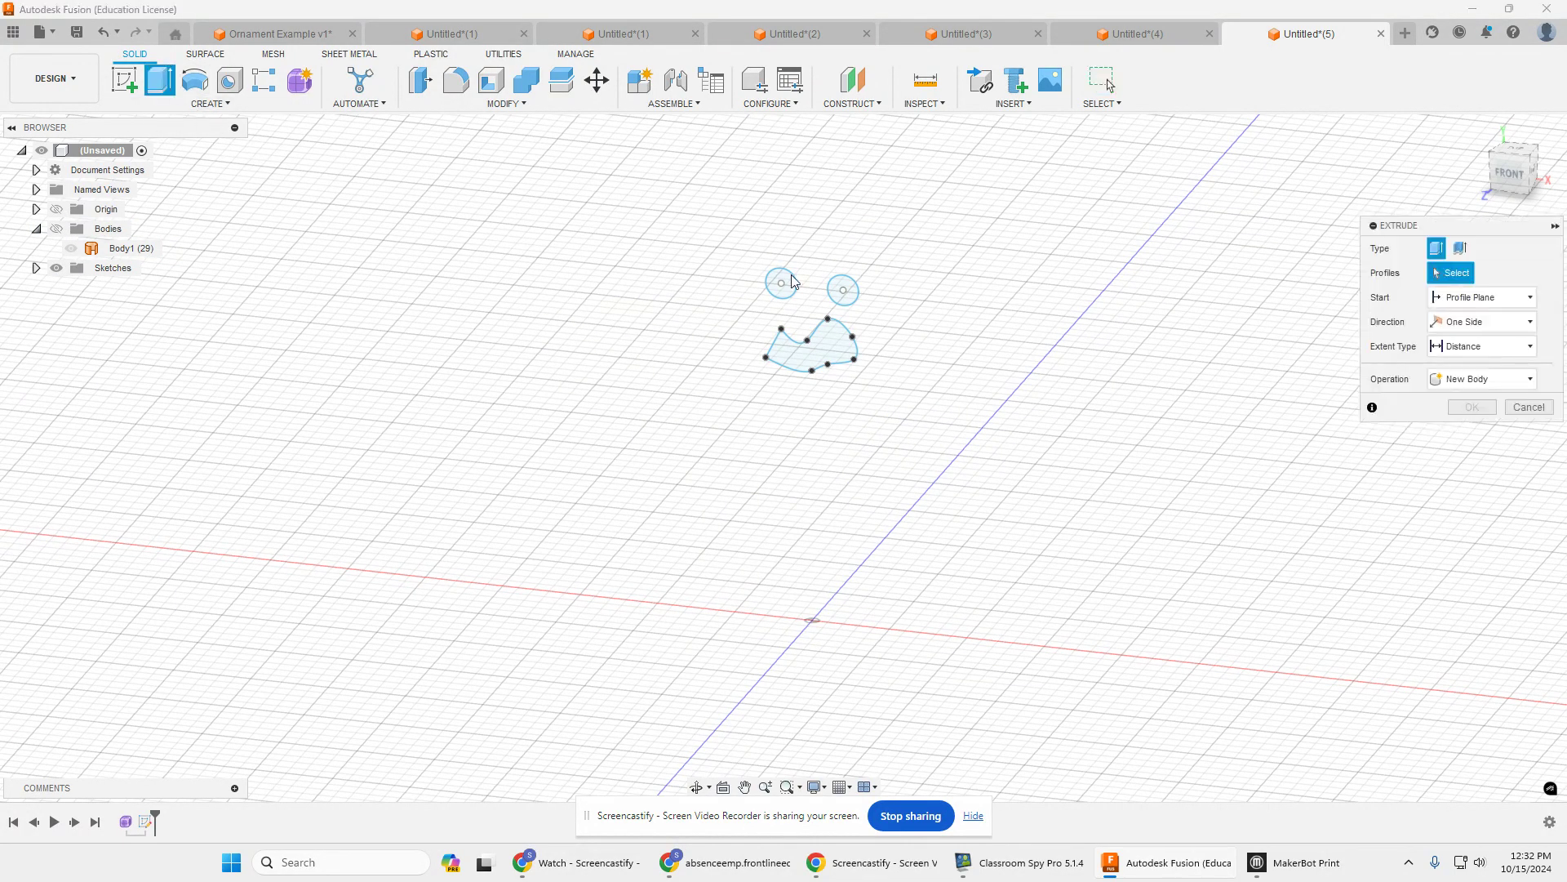
left_click(829, 347)
left_click(844, 289)
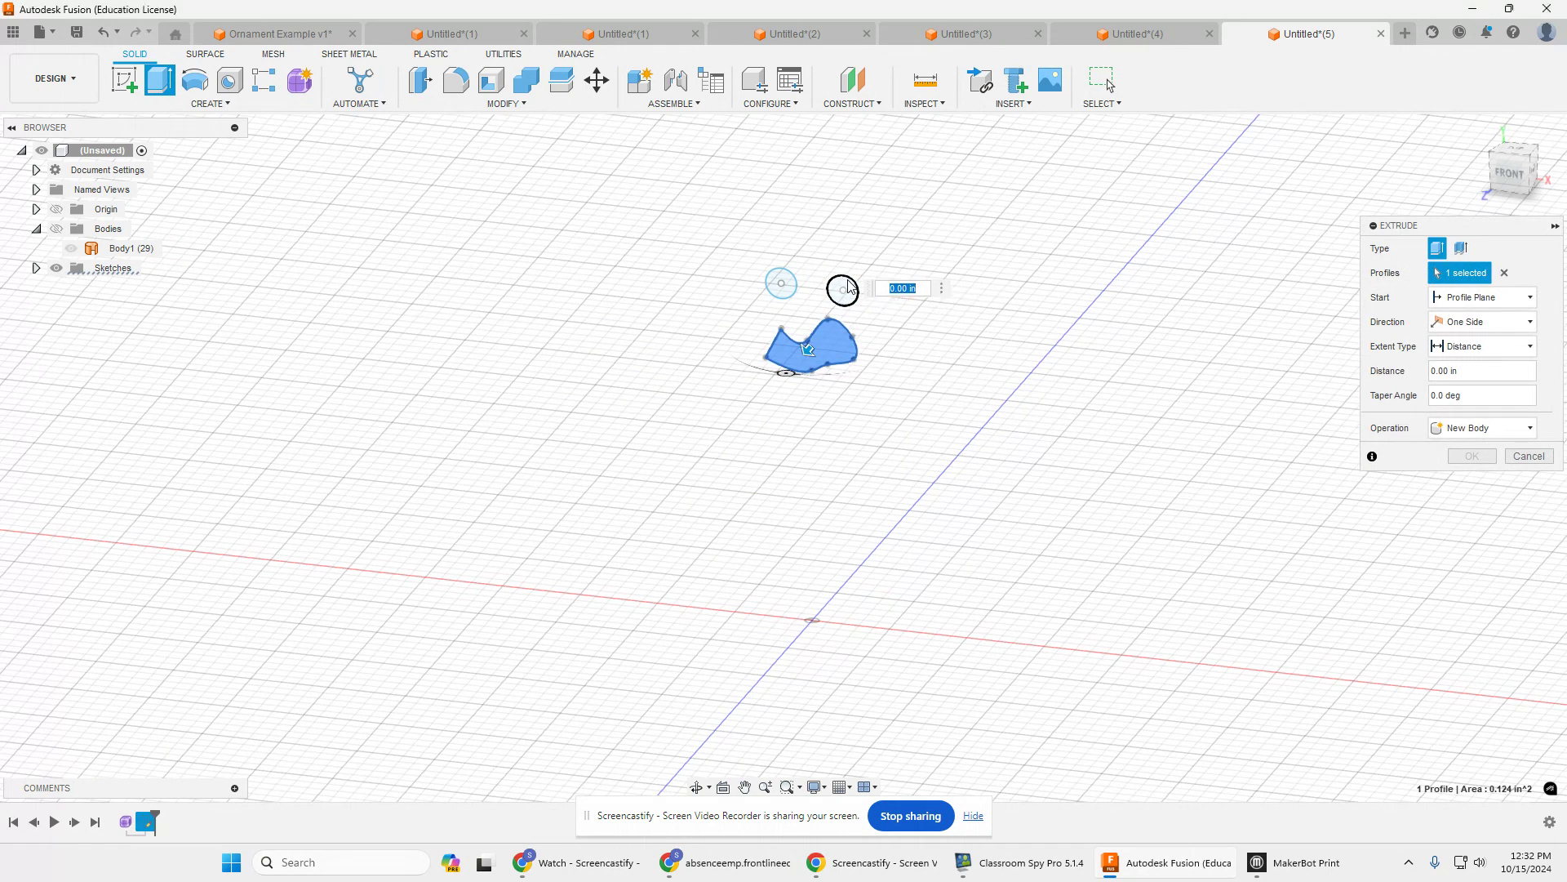
left_click(780, 283)
left_click(1482, 428)
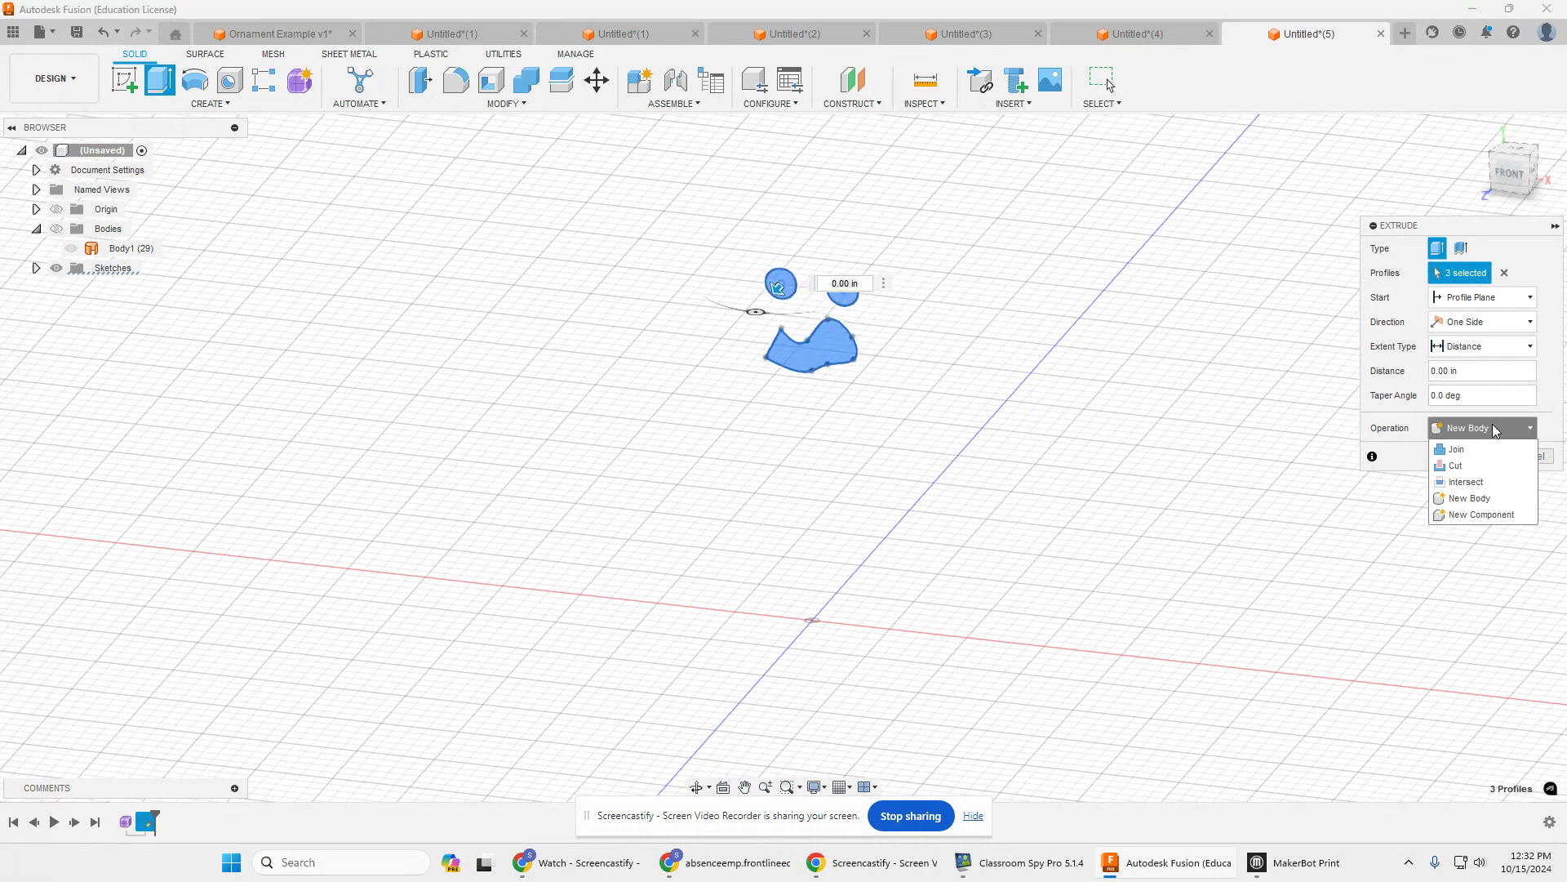
left_click(1491, 472)
left_click_drag(778, 286, 712, 357)
middle_click_drag(1067, 448, 1000, 451, "shift")
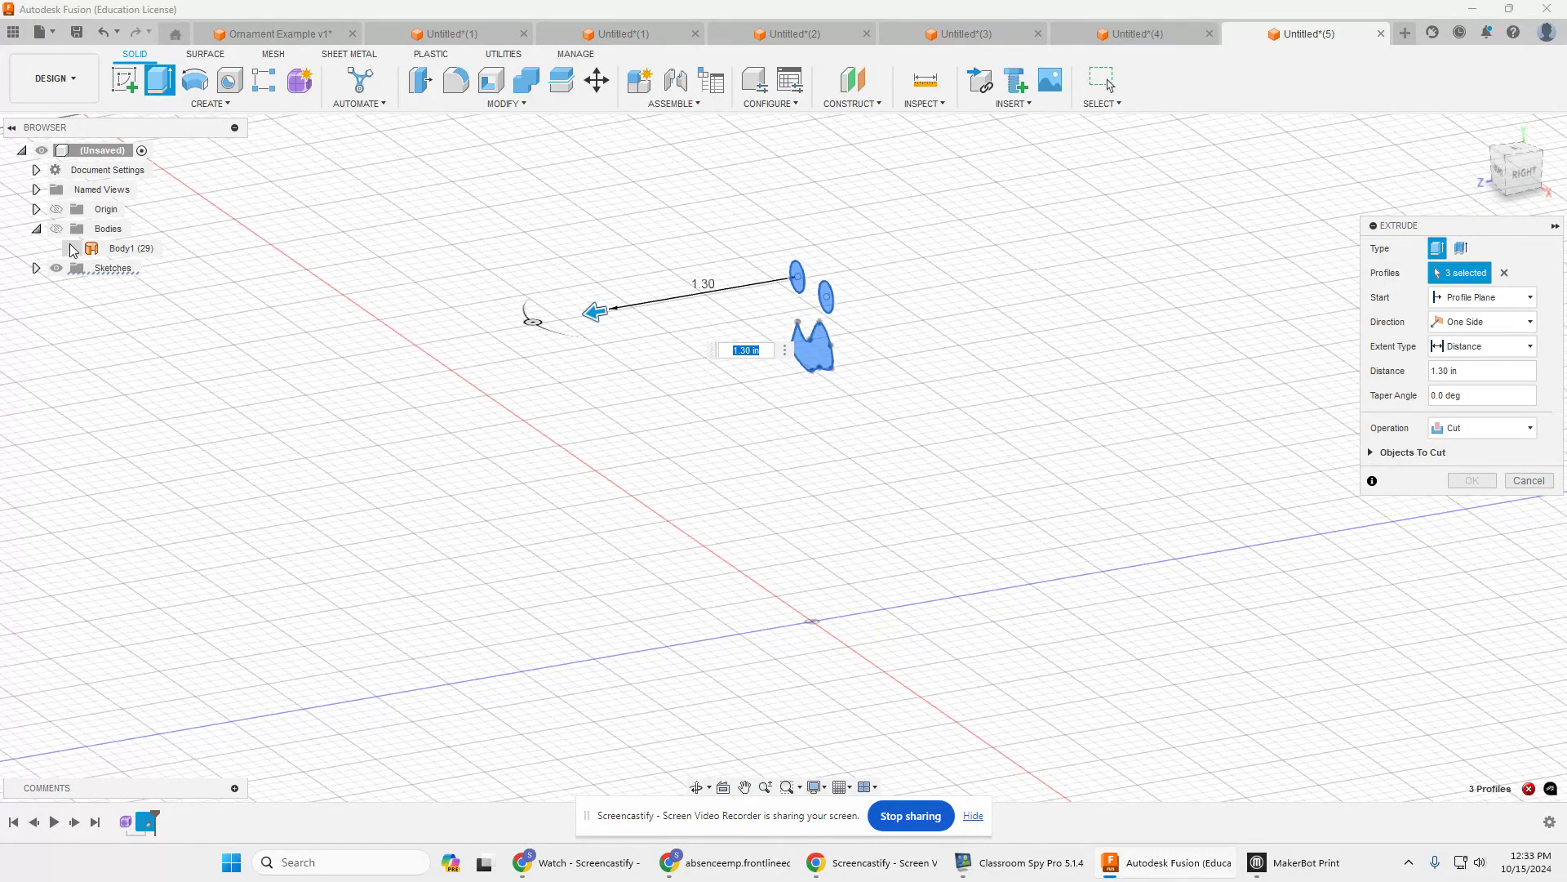
left_click(57, 231)
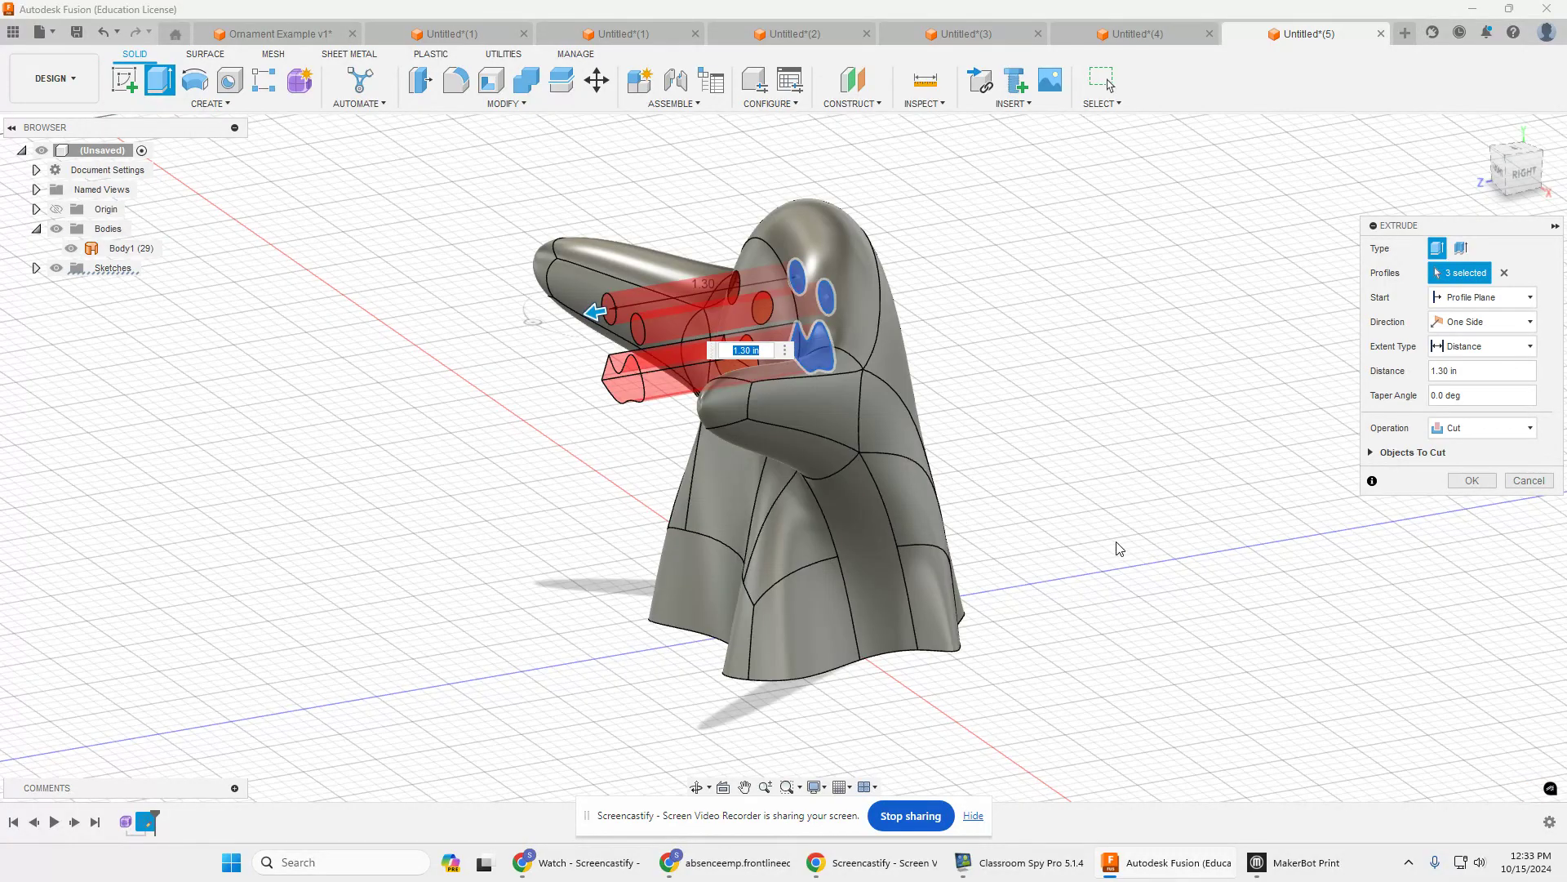
middle_click_drag(1119, 535, 1204, 531, "shift")
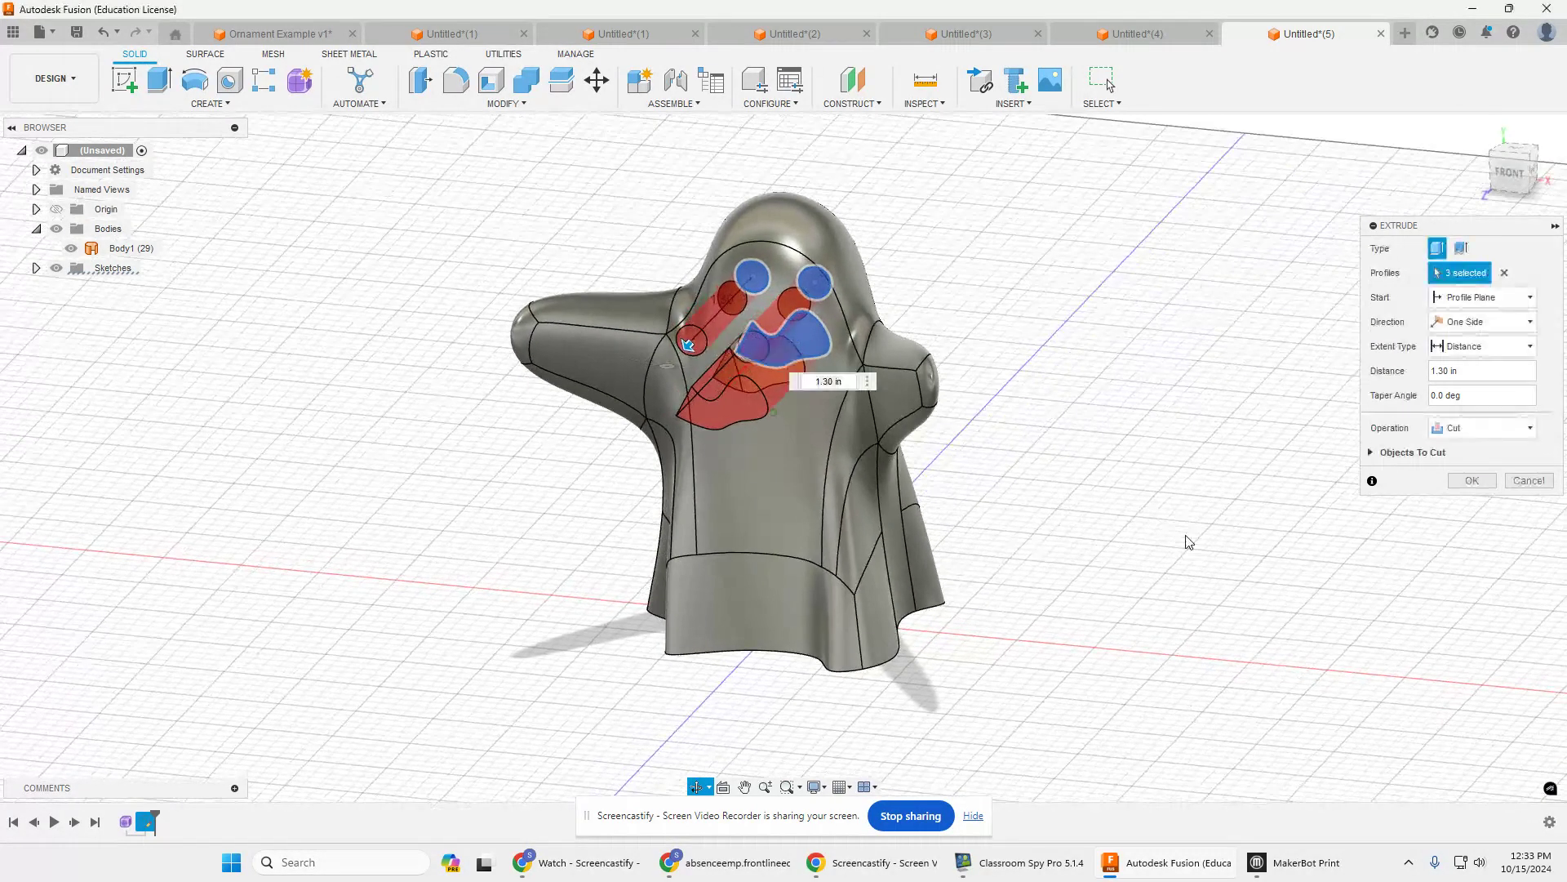
left_click(1484, 480)
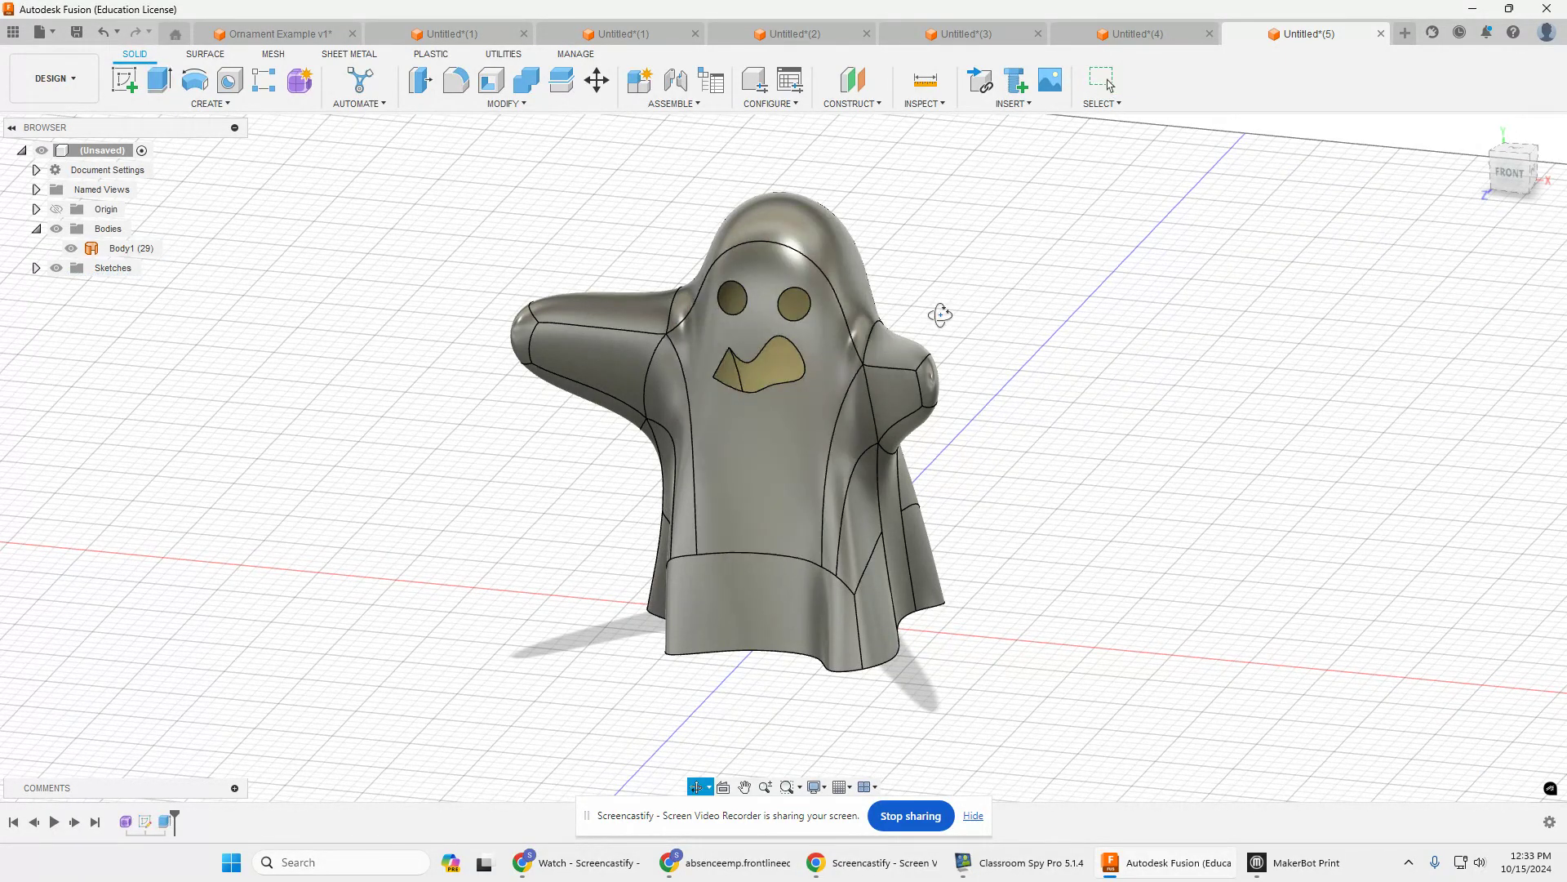
middle_click_drag(941, 315, 959, 305, "shift")
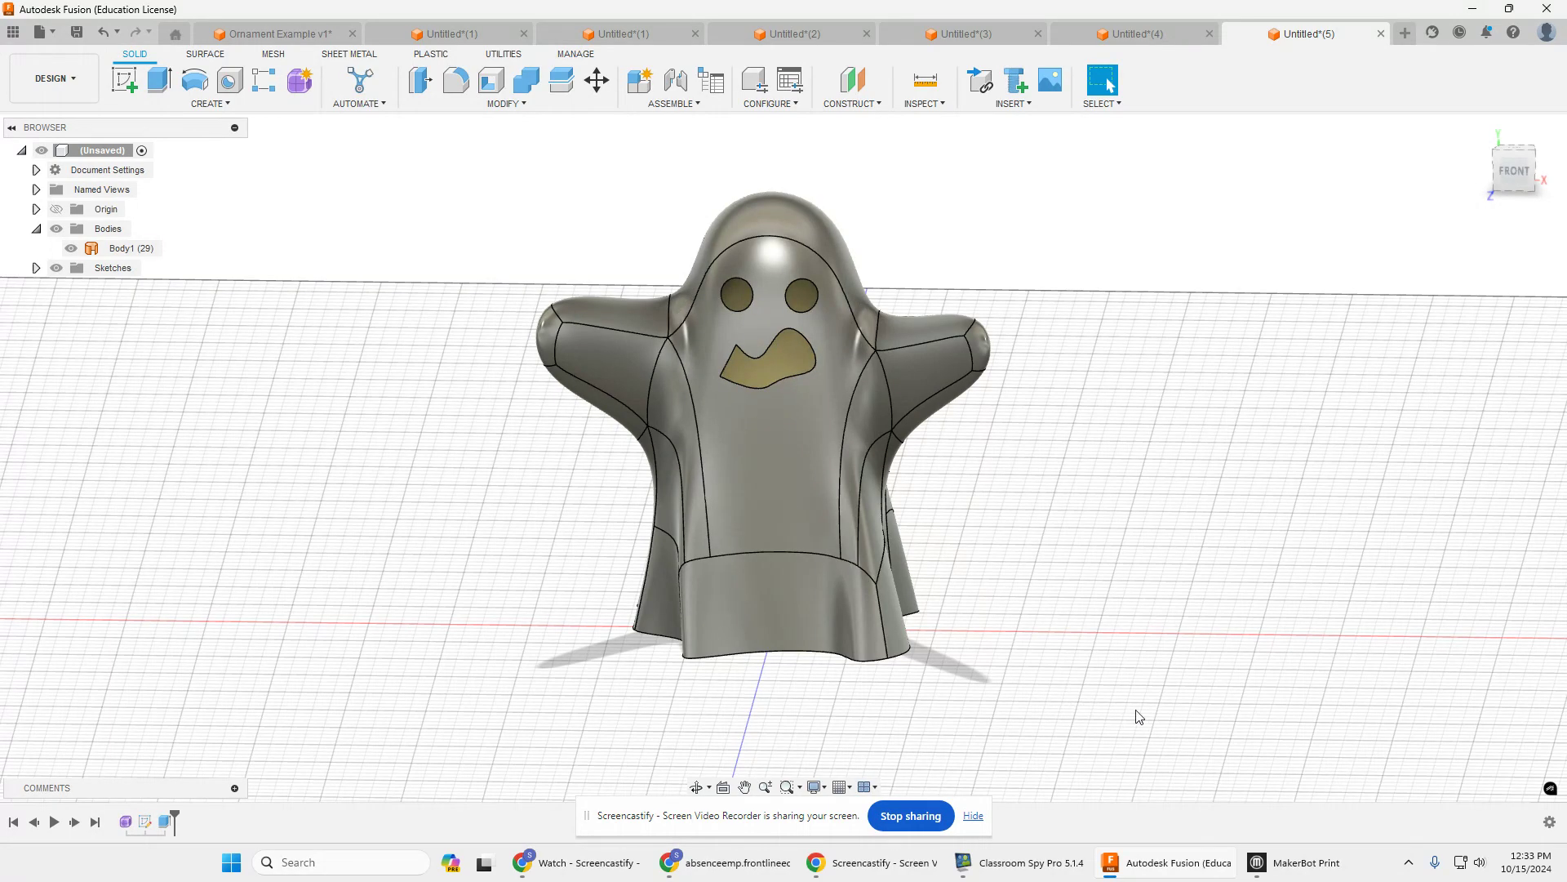
mouse_move(1139, 710)
middle_mouse_down("shift")
mouse_move(1116, 700)
mouse_move(1095, 623)
mouse_move(1113, 623)
mouse_move(983, 707)
mouse_move(1112, 718)
middle_mouse_up("shift")
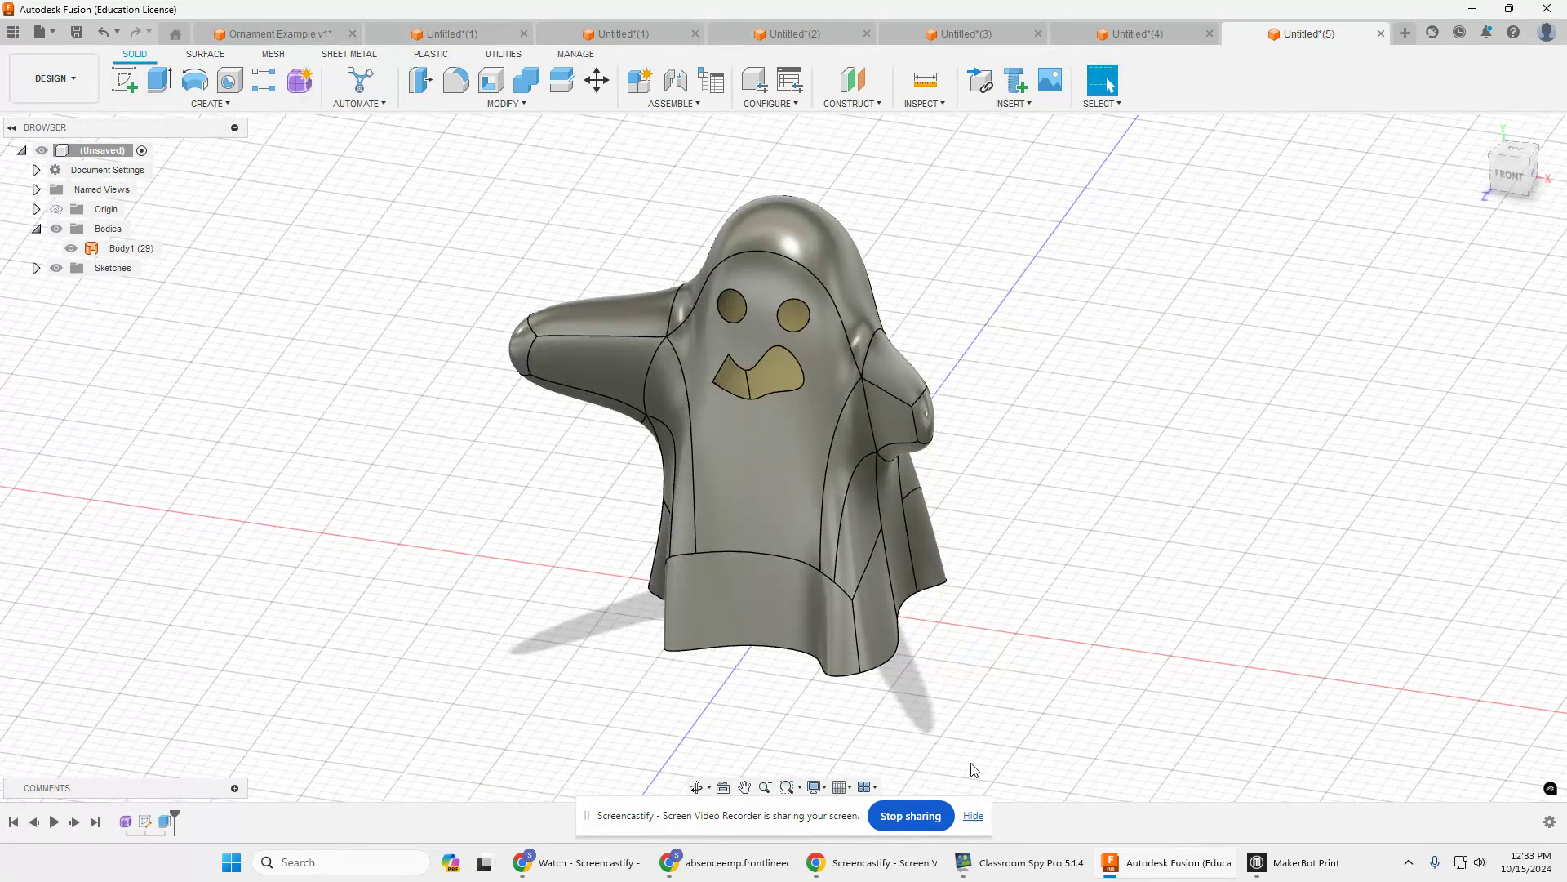